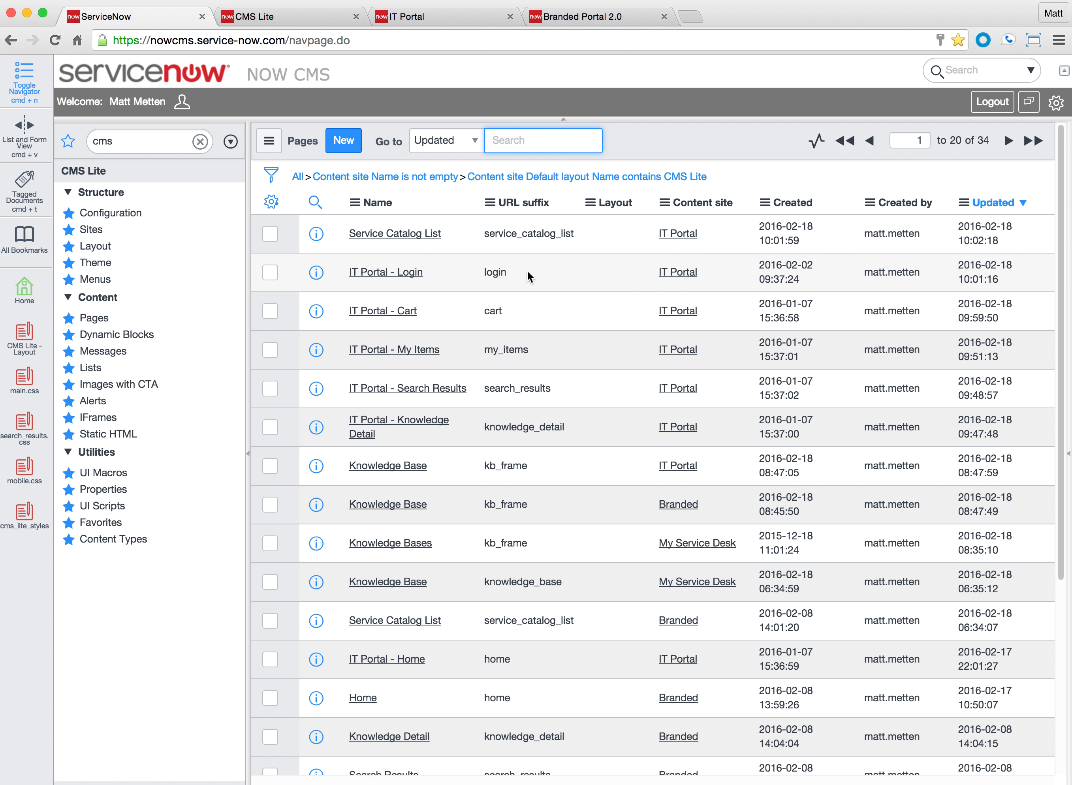
Step: View the CMS Lite portal's home page and examine the site and page suffixes in its address
click(229, 18)
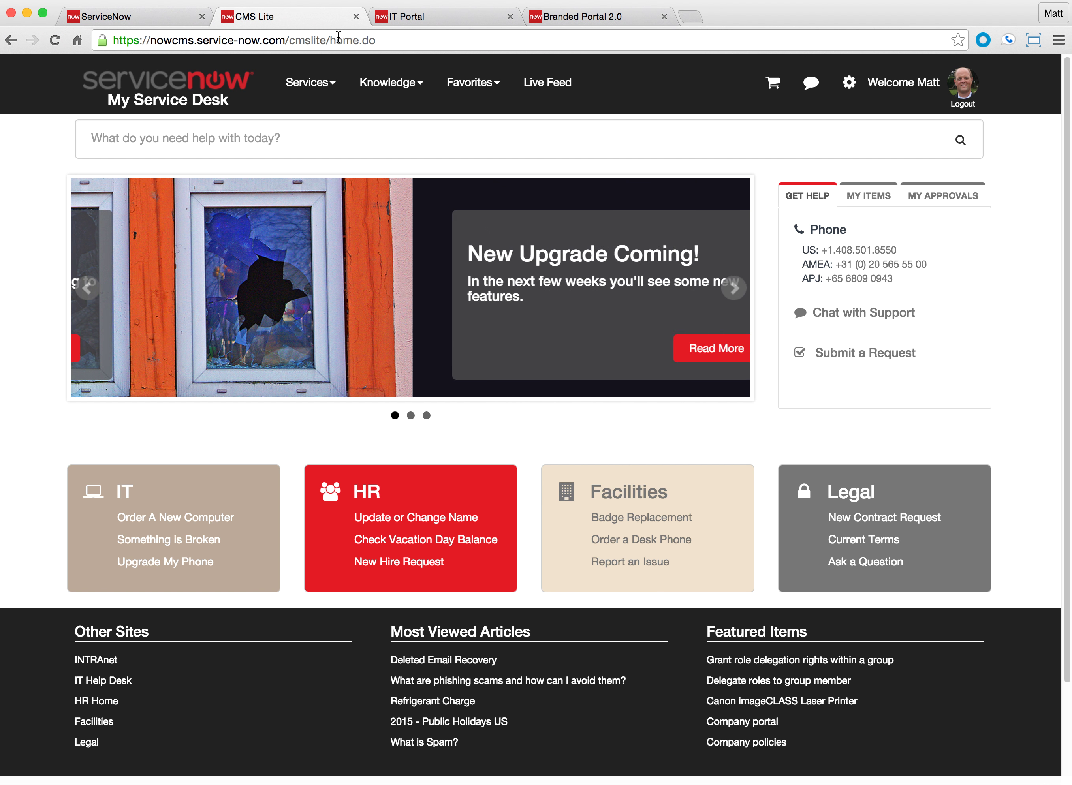
double_click(342, 40)
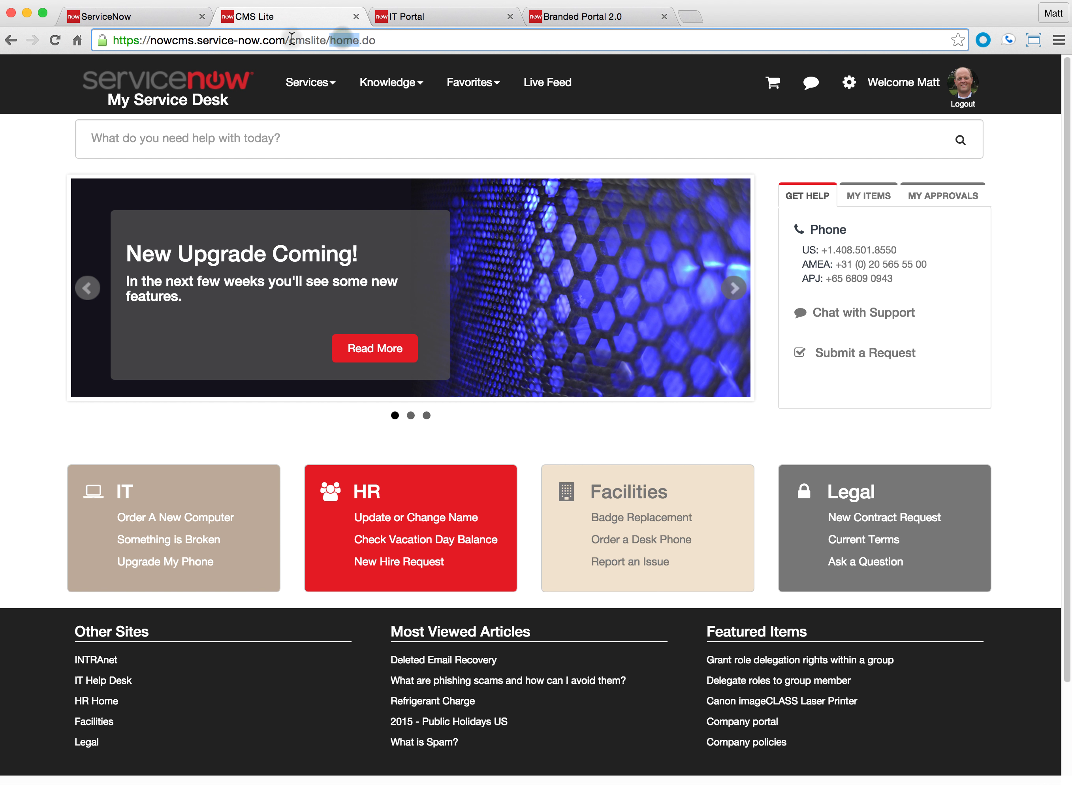
double_click(292, 40)
Step: Open the CMS Lite site record from the admin site's list of CMS sites and view its related pages
click(160, 18)
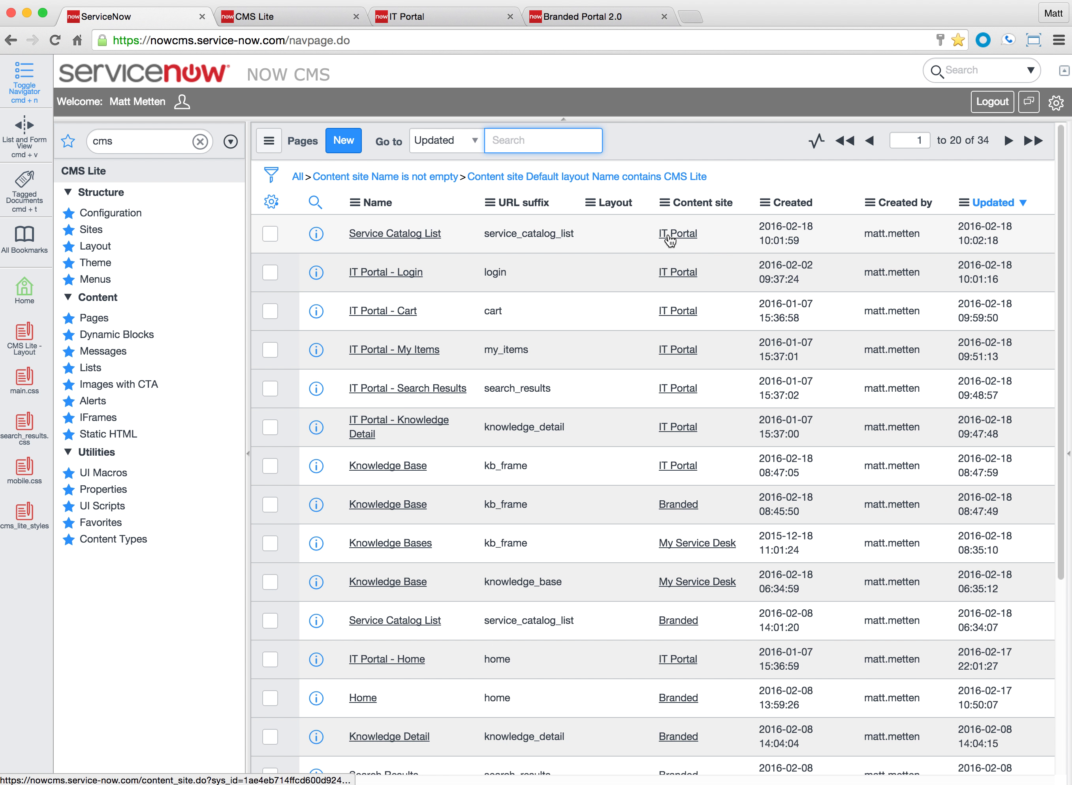
click(130, 141)
click(91, 231)
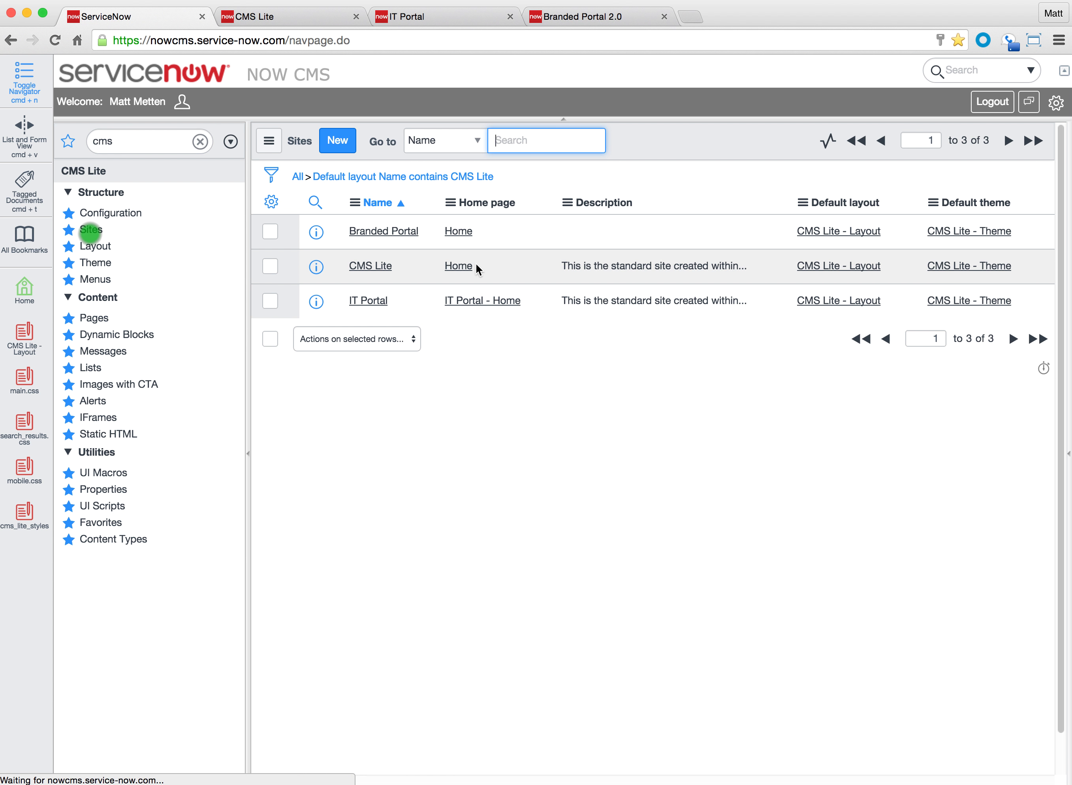
click(377, 265)
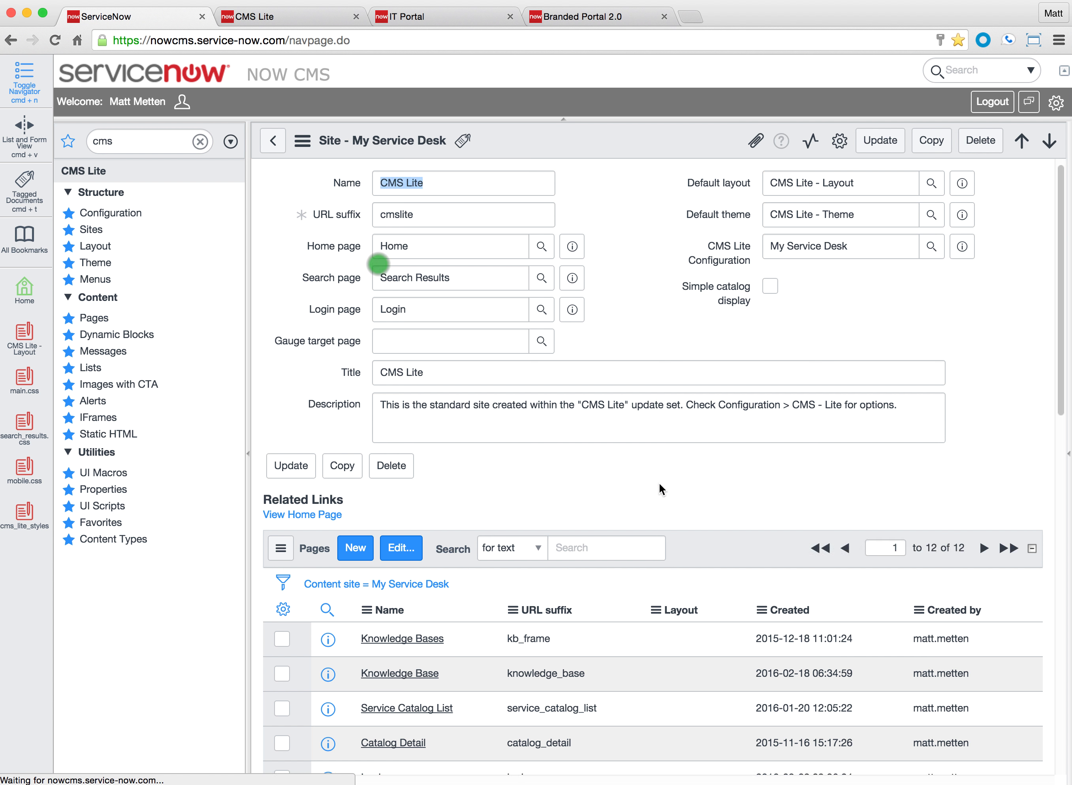
scroll(660, 486, down, 5)
Step: Compare the portal with the CMS Lite site record, and open the site's Home page in the content editor
click(279, 17)
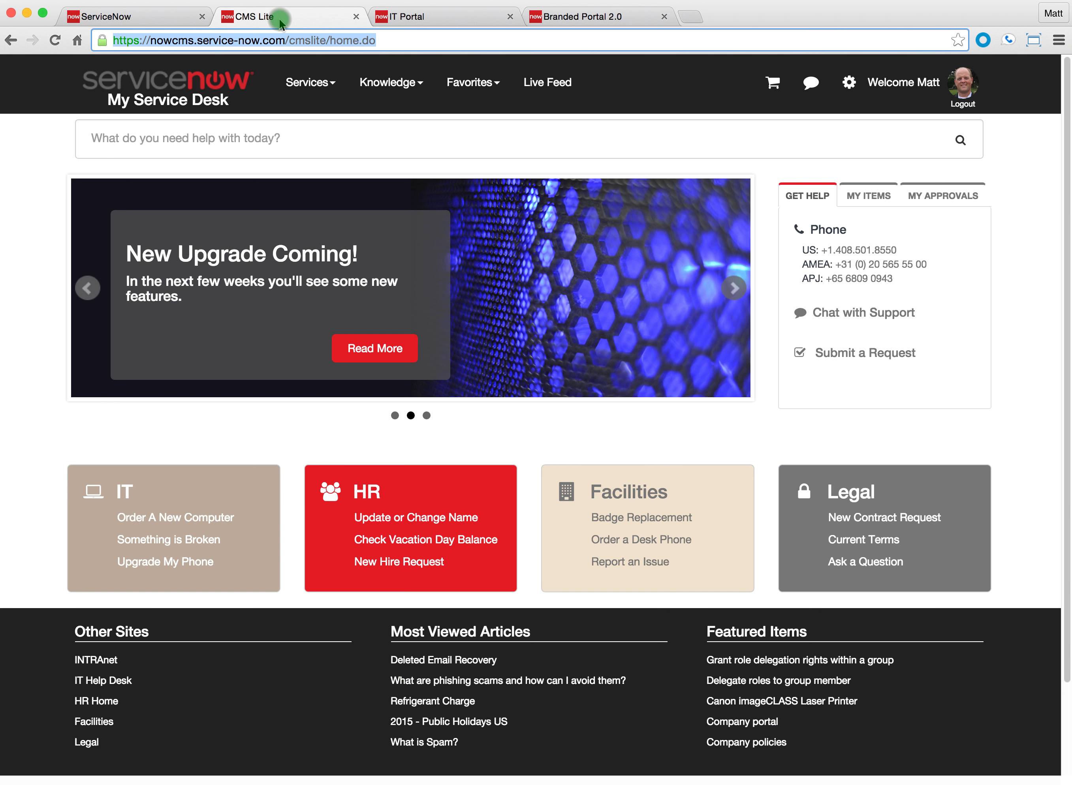
click(148, 17)
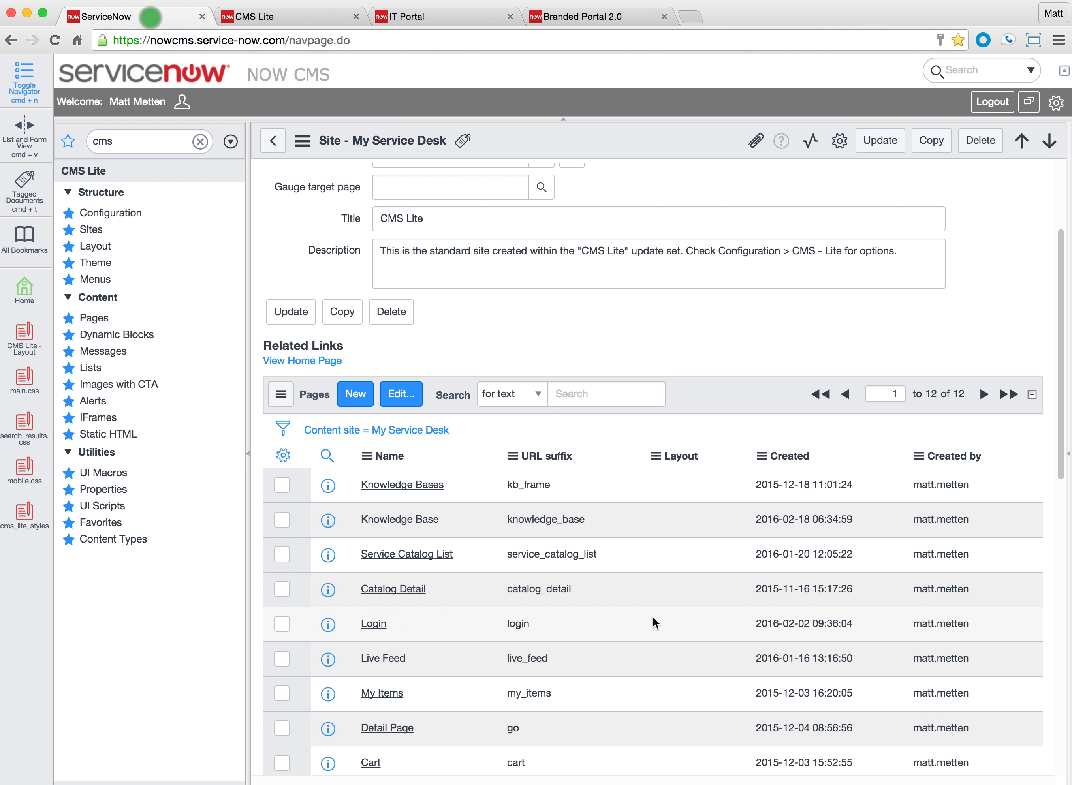
scroll(654, 623, down, 6)
click(376, 599)
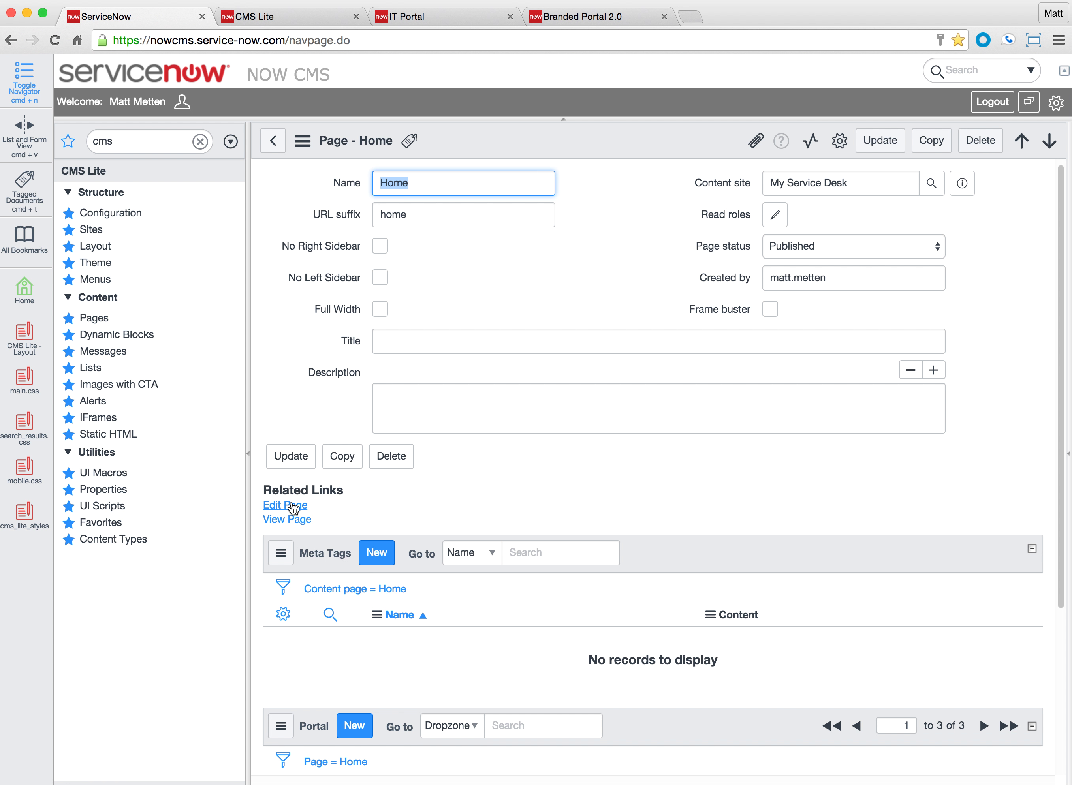
click(292, 505)
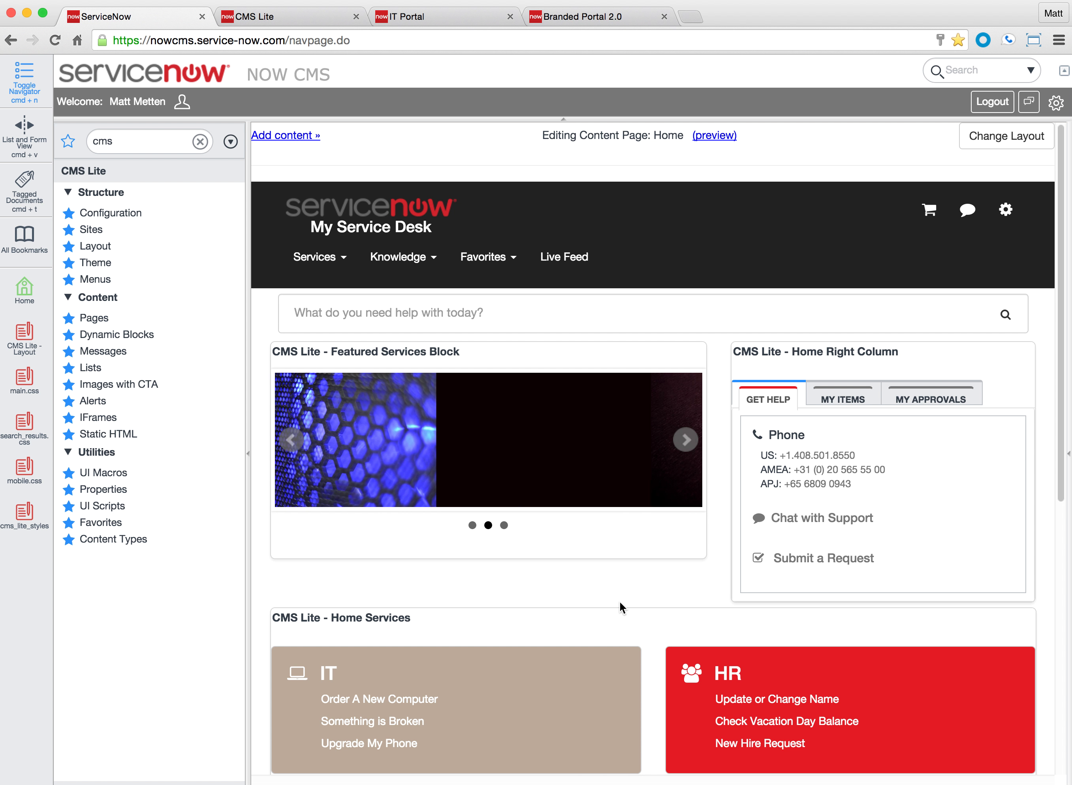
Step: Examine the header, content blocks and footer in the Home page's editing view
drag(618, 349, 564, 364)
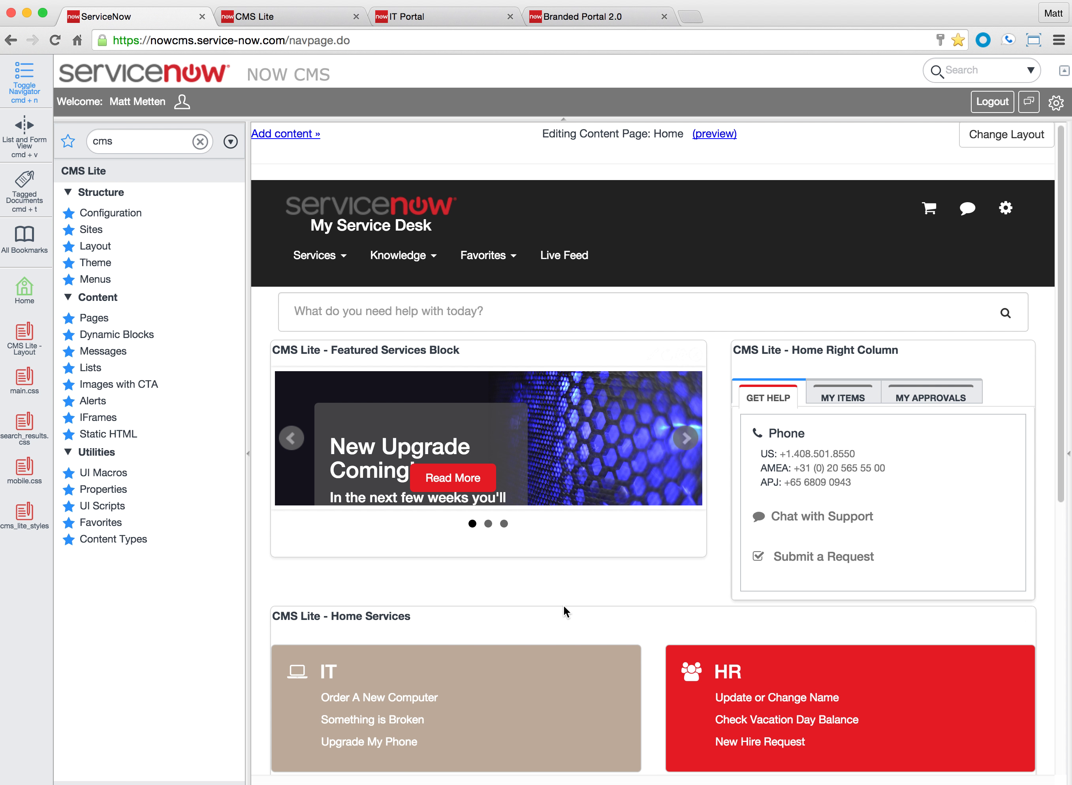
scroll(571, 586, down, 8)
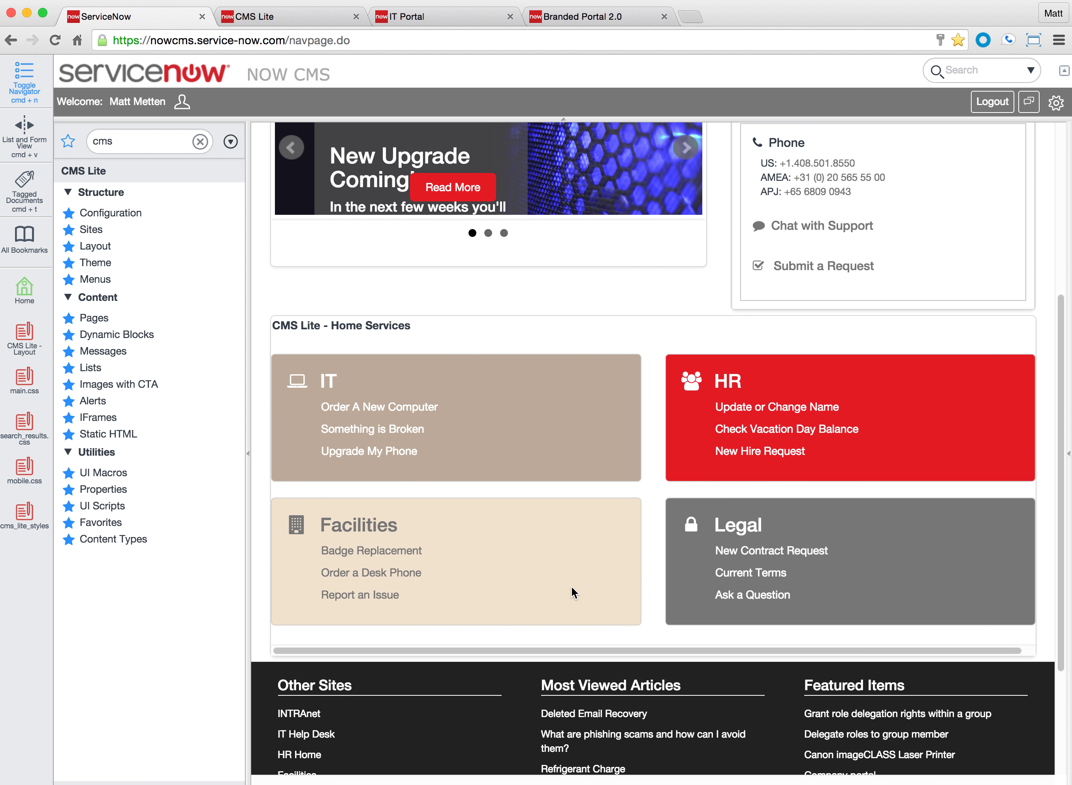
scroll(527, 268, up, 7)
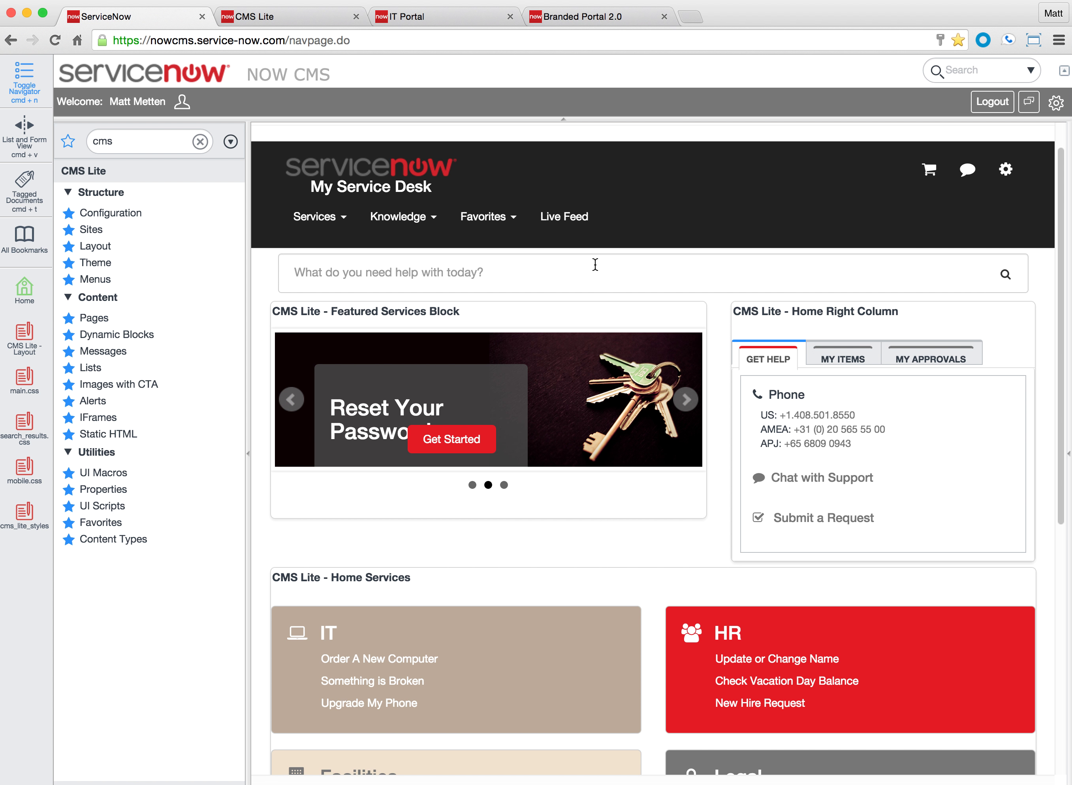
scroll(594, 258, down, 9)
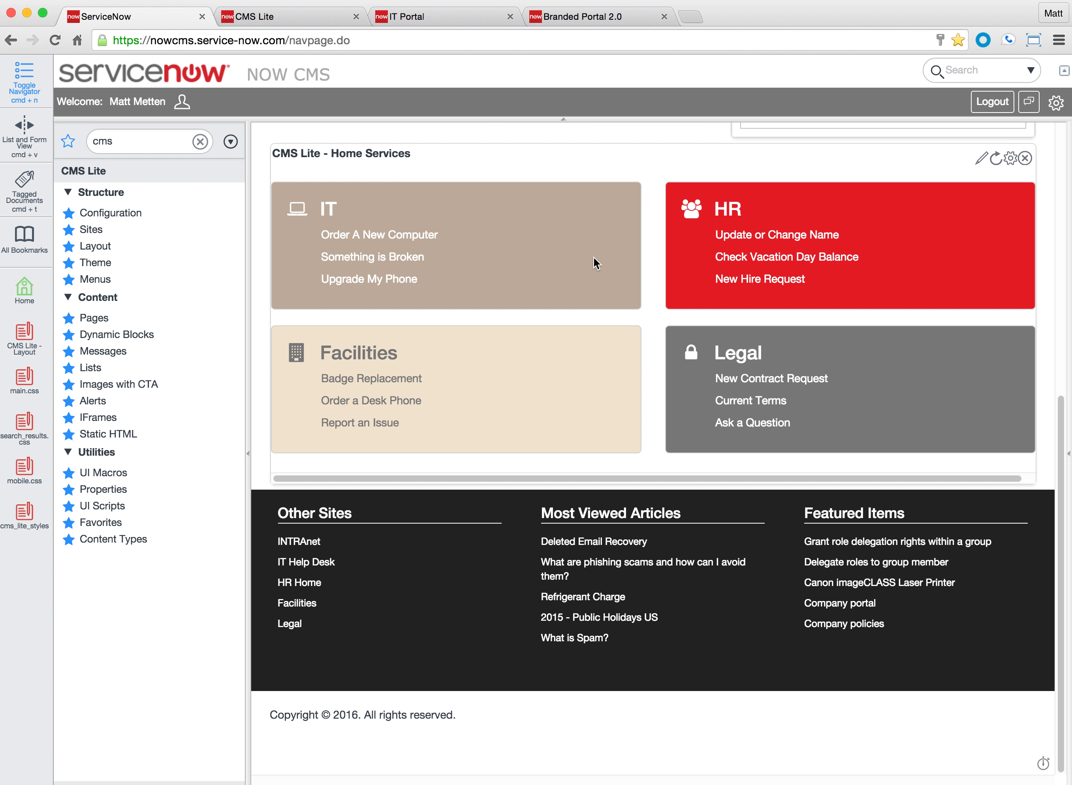
scroll(592, 256, up, 10)
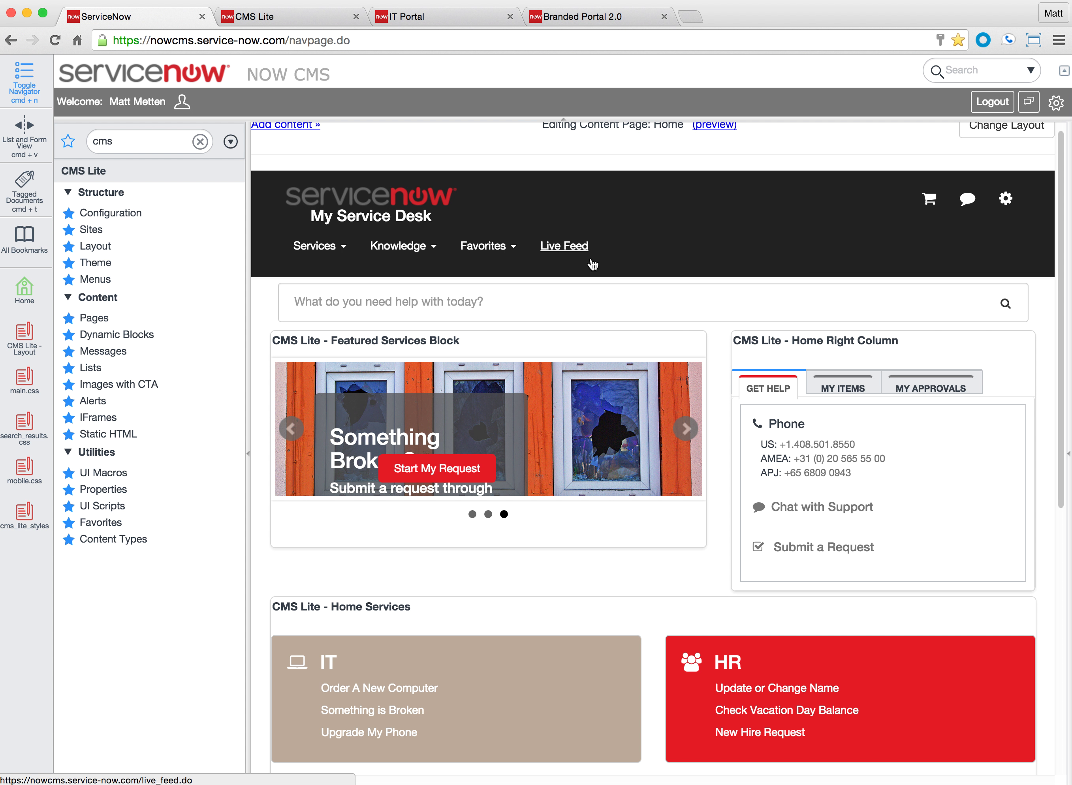
scroll(575, 315, down, 1)
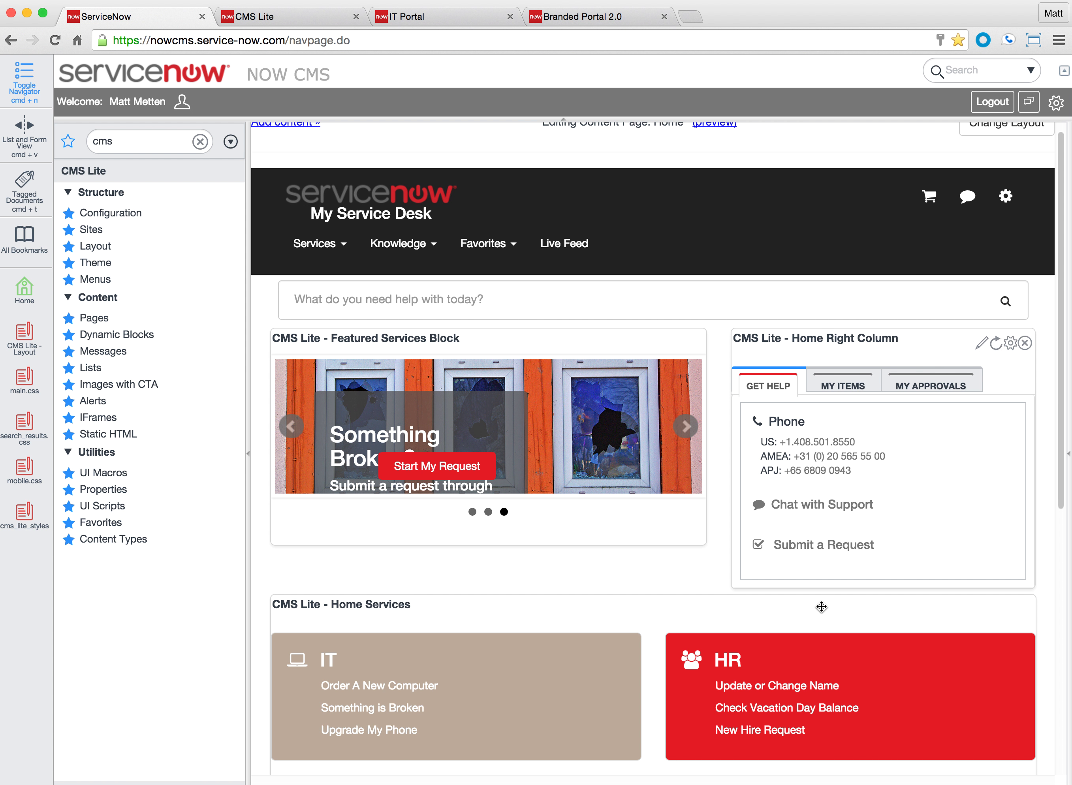
scroll(821, 609, down, 1)
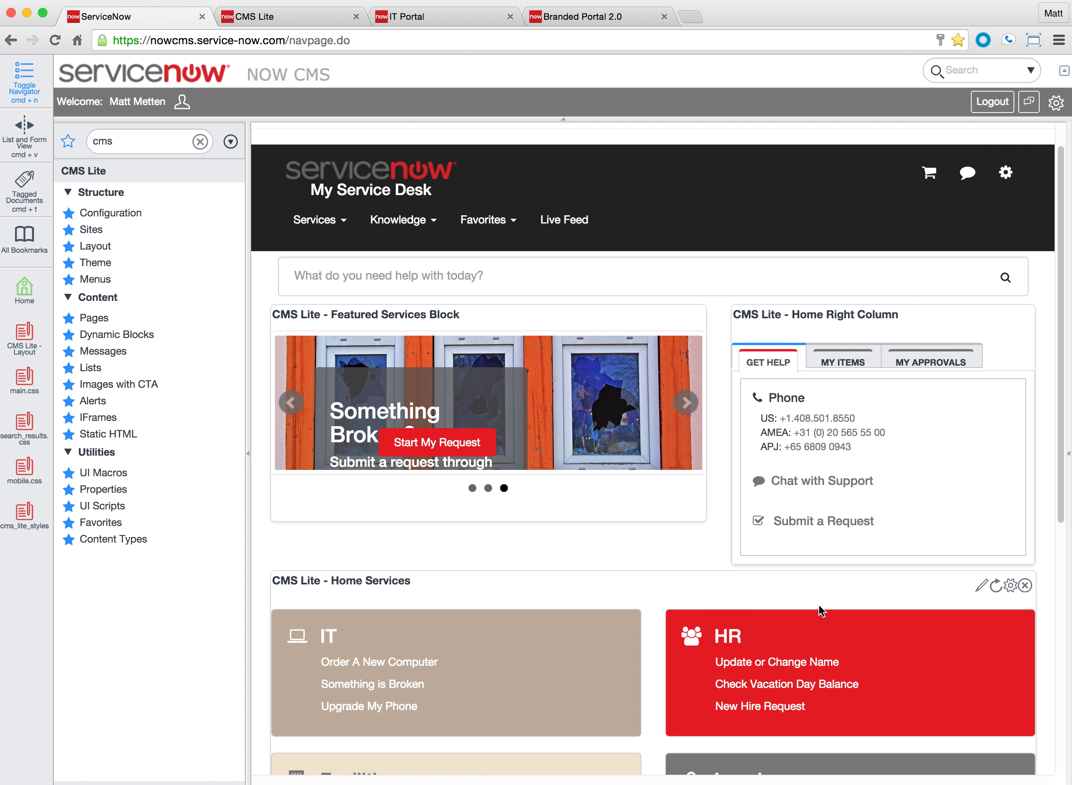
scroll(821, 610, down, 4)
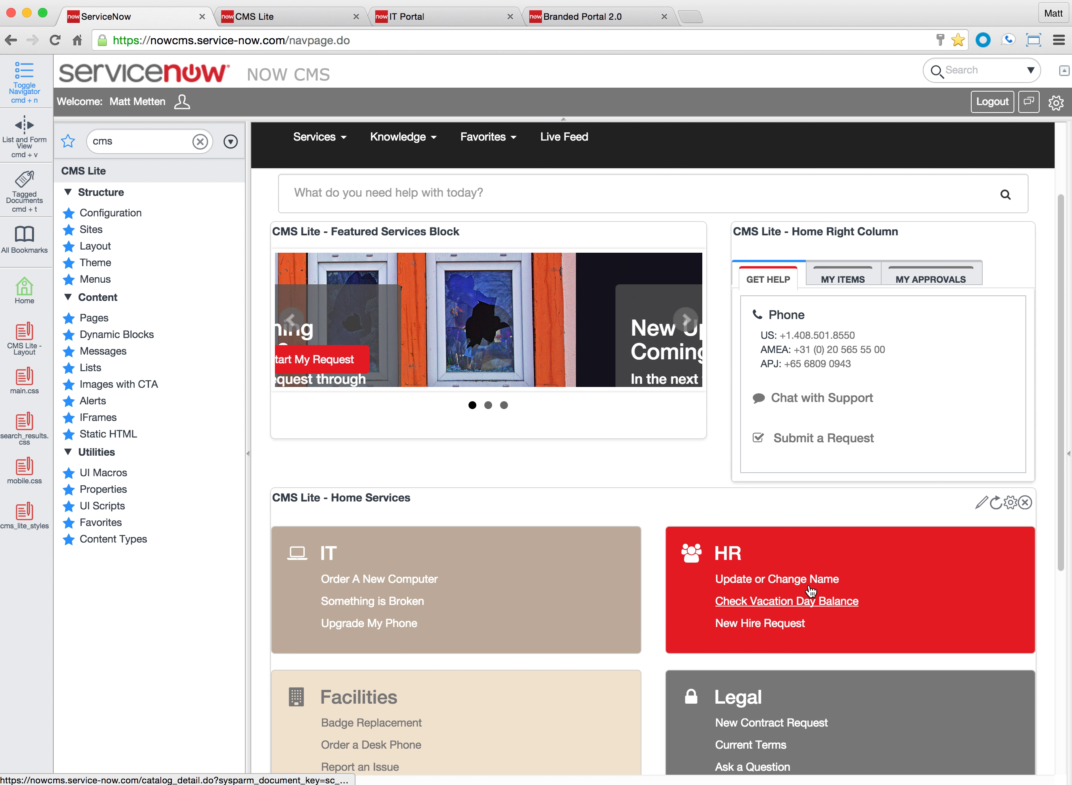
scroll(613, 513, up, 1)
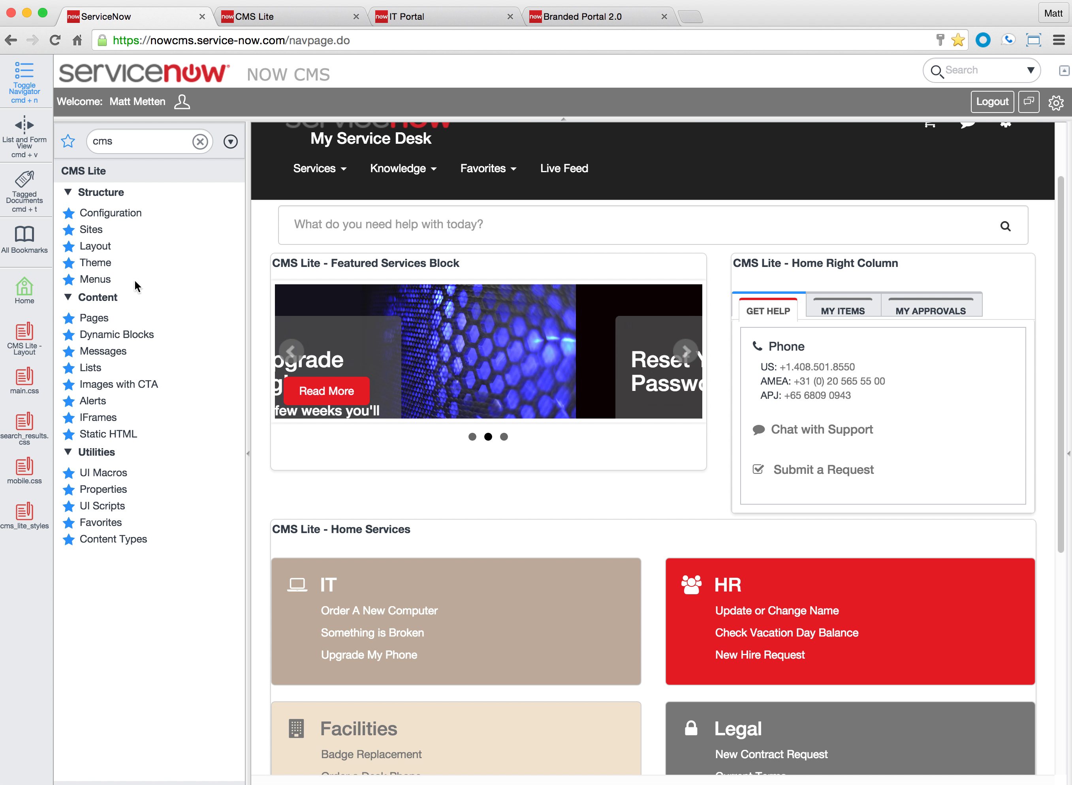
Step: Filter the list of content pages to the My Service Desk content site and open its Home page record
click(94, 318)
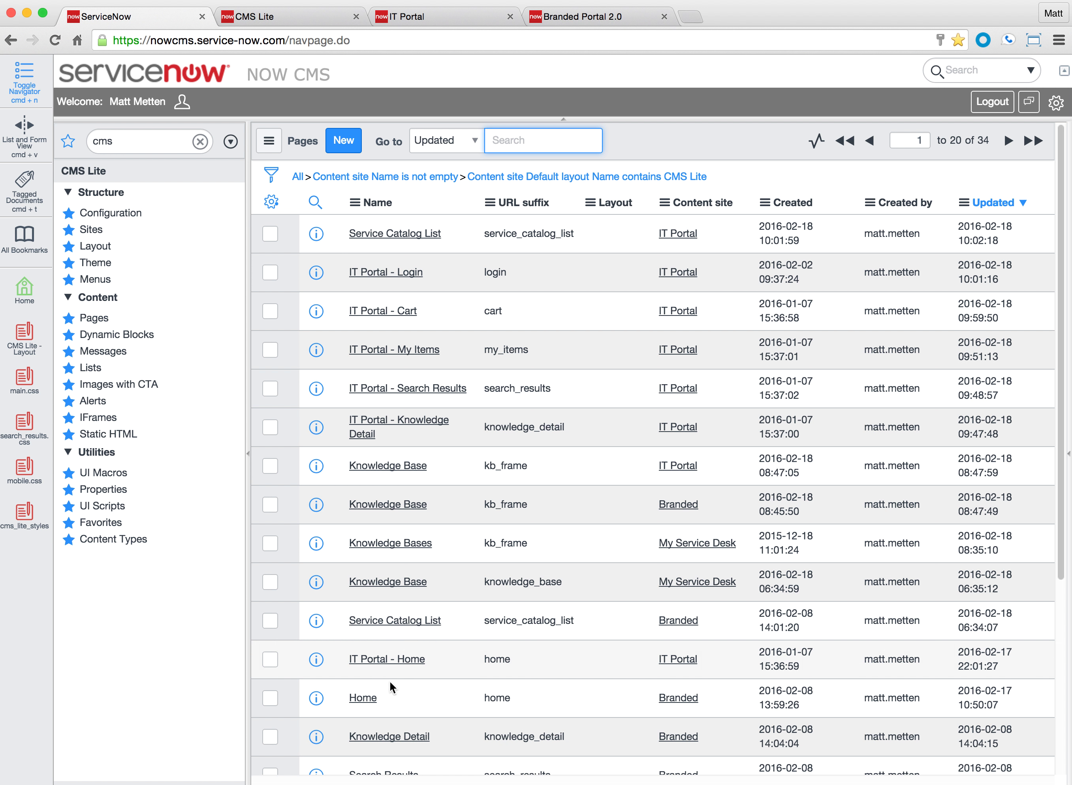
scroll(512, 634, down, 5)
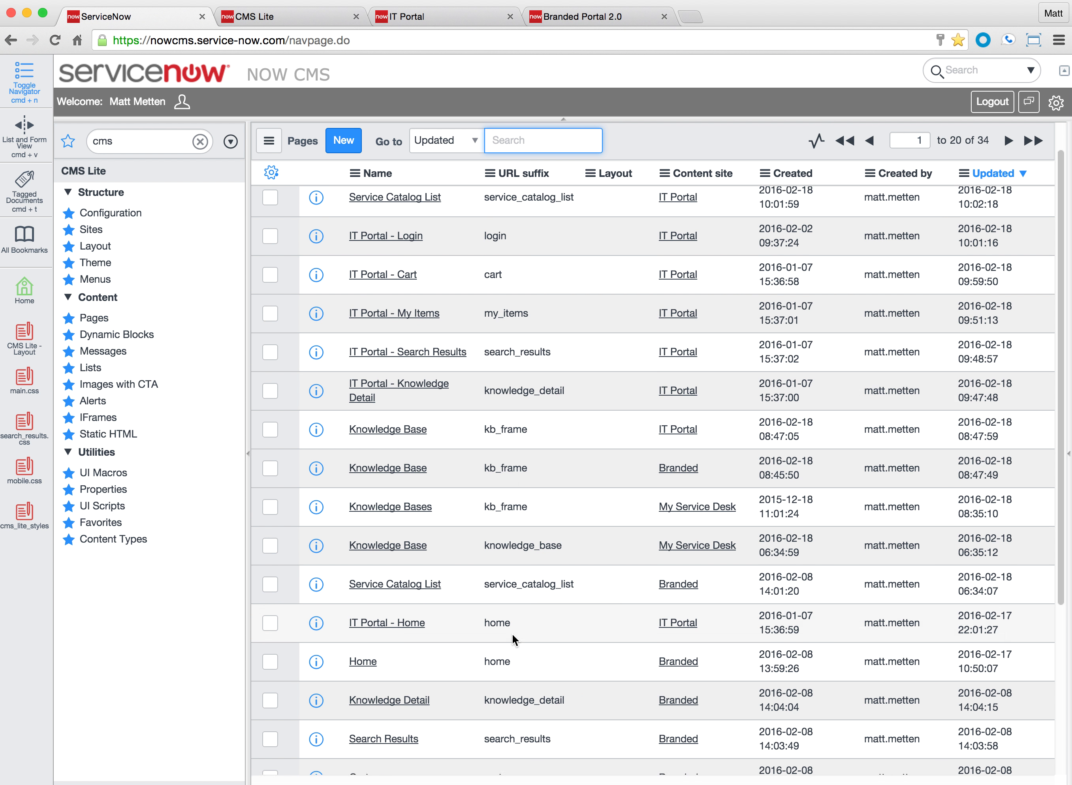
scroll(515, 632, up, 5)
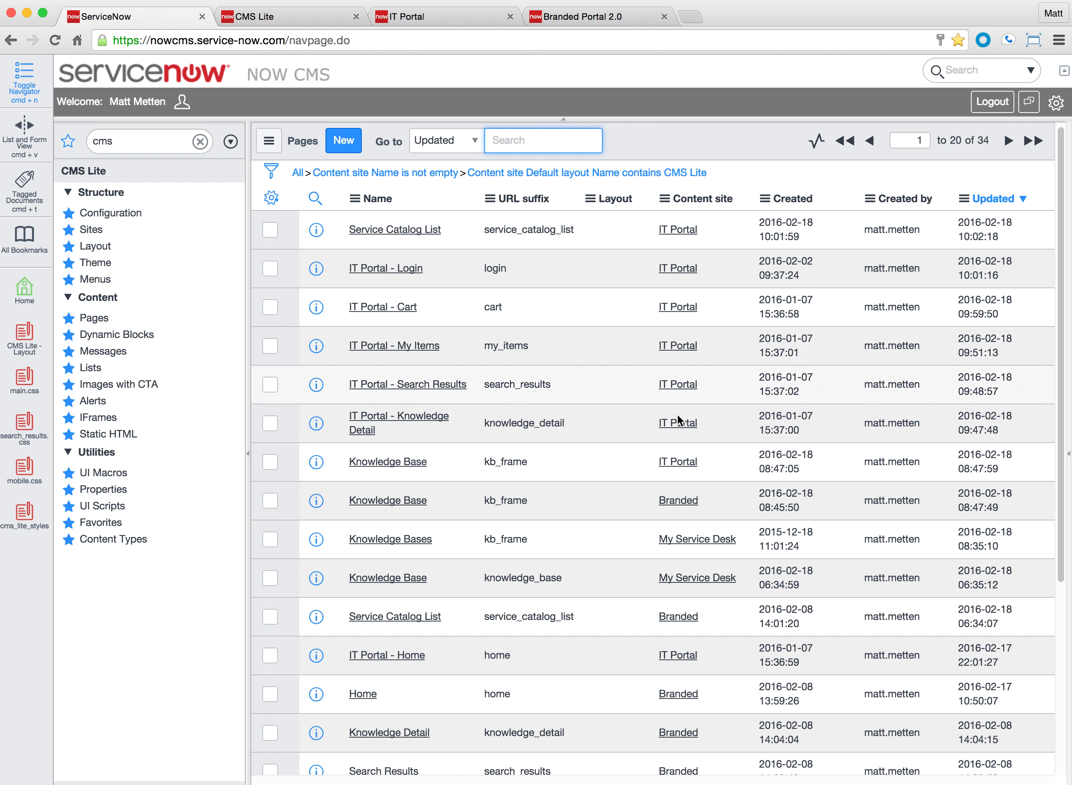
right_click(676, 530)
click(702, 542)
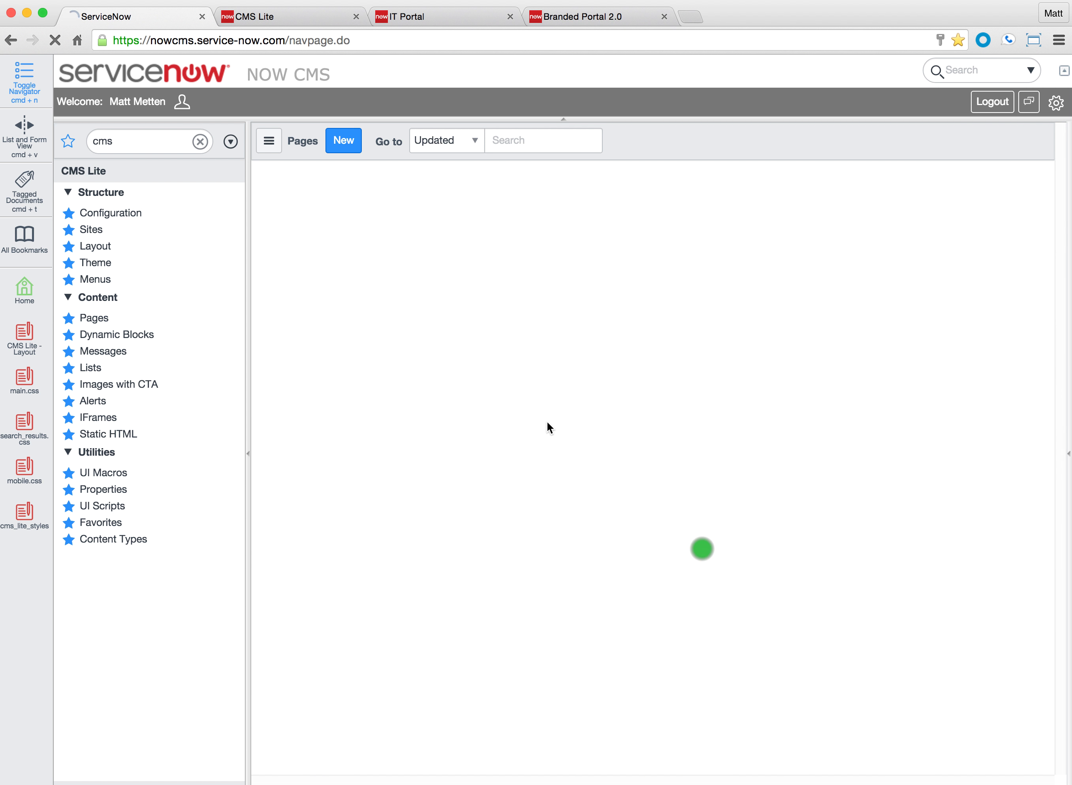
click(363, 545)
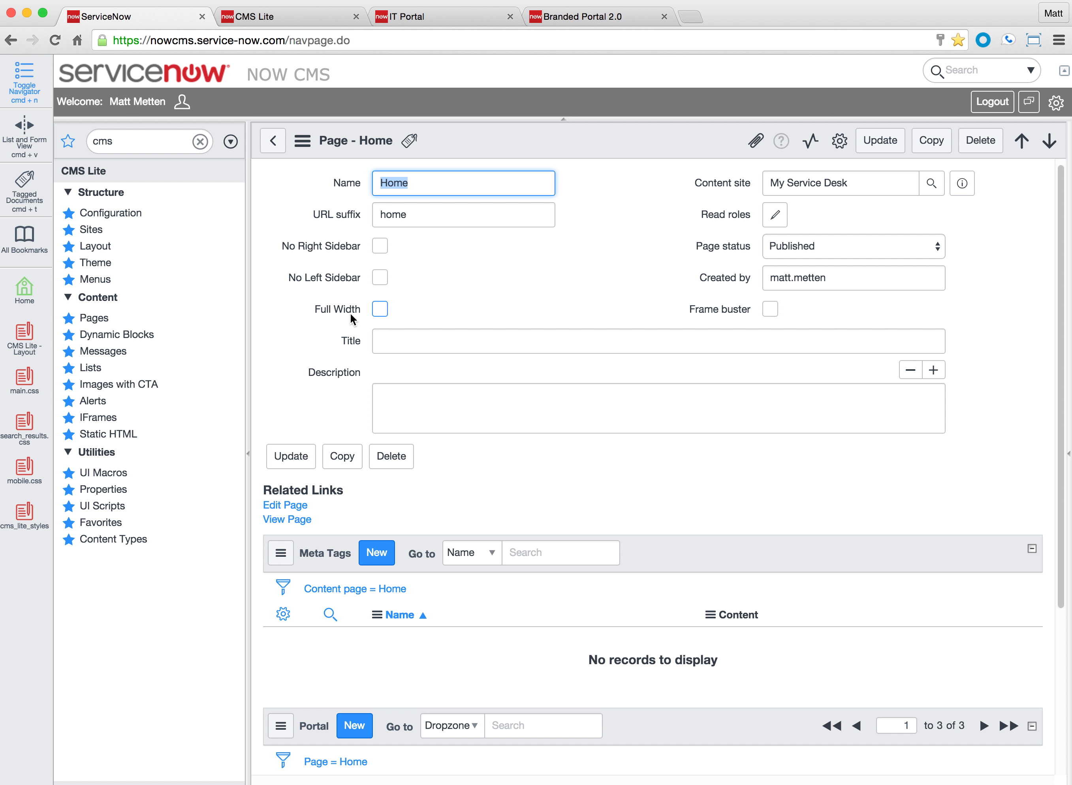
Step: View the Live Feed page in the CMS Lite portal and open its page record to examine the layout options
click(298, 17)
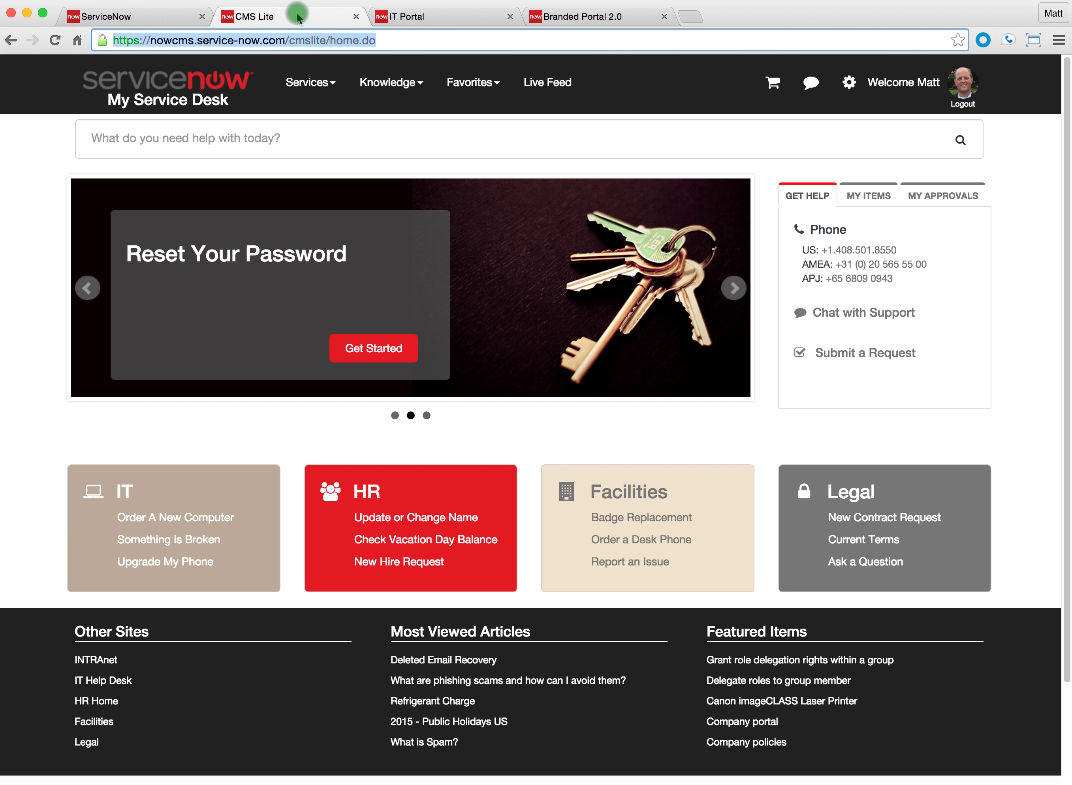
click(516, 80)
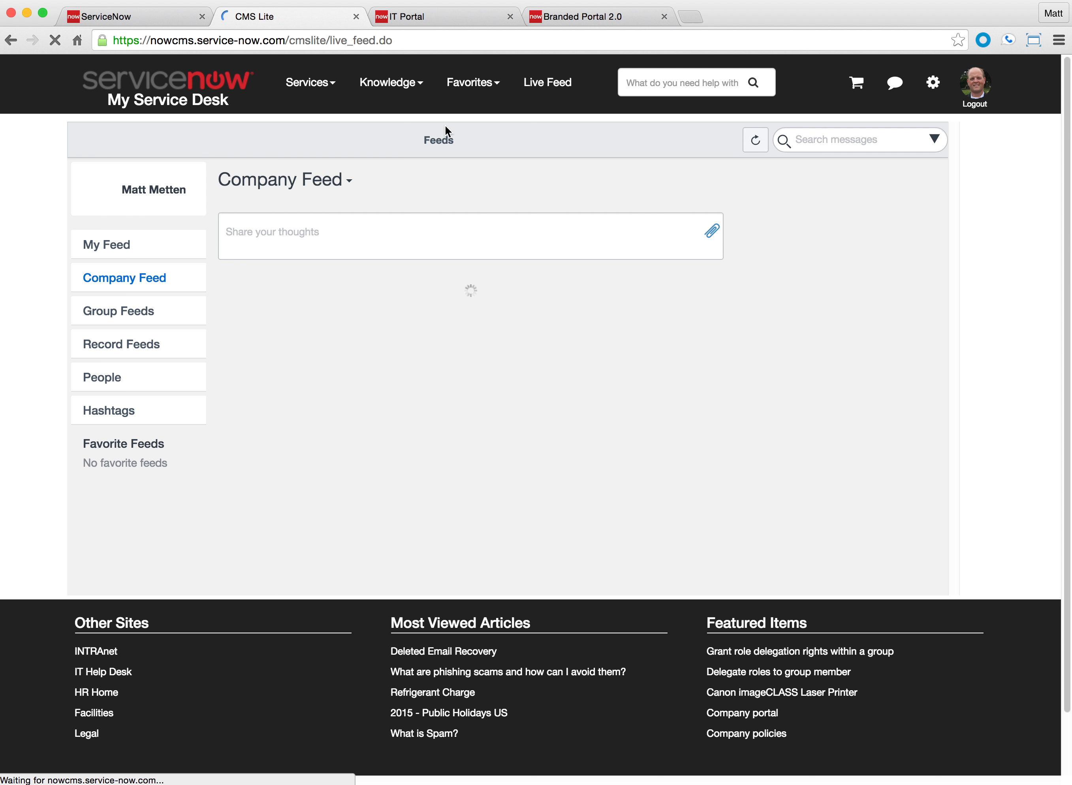
click(141, 17)
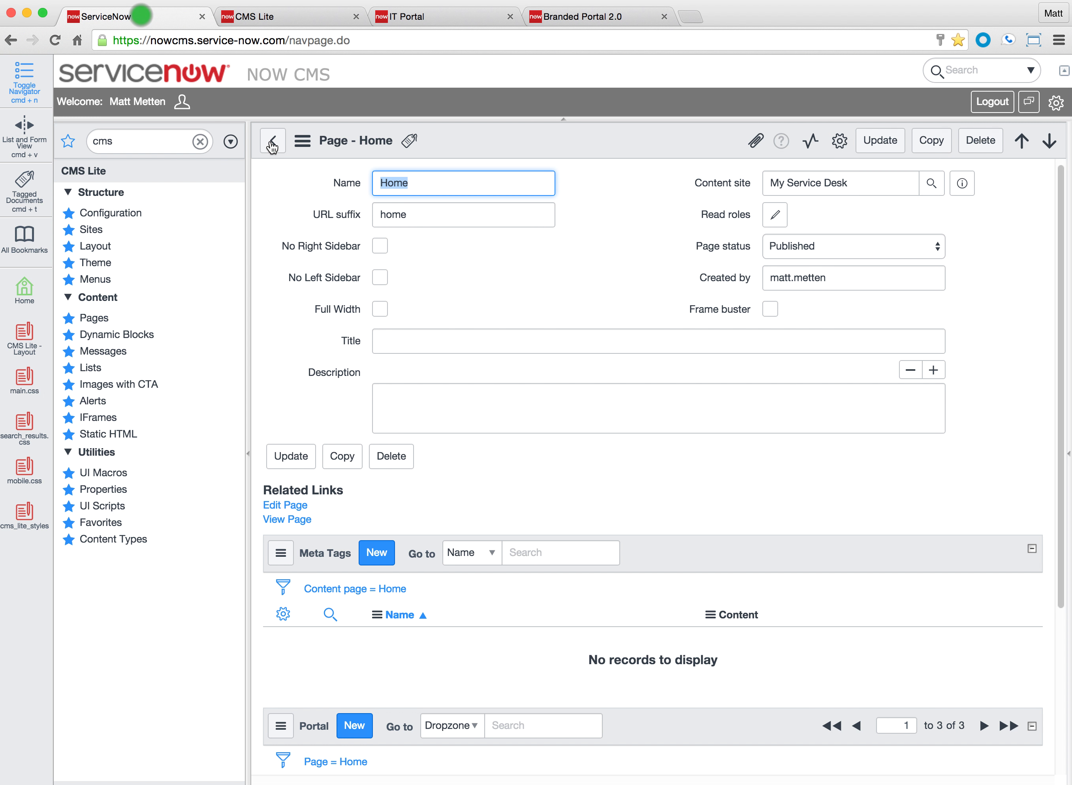
click(272, 142)
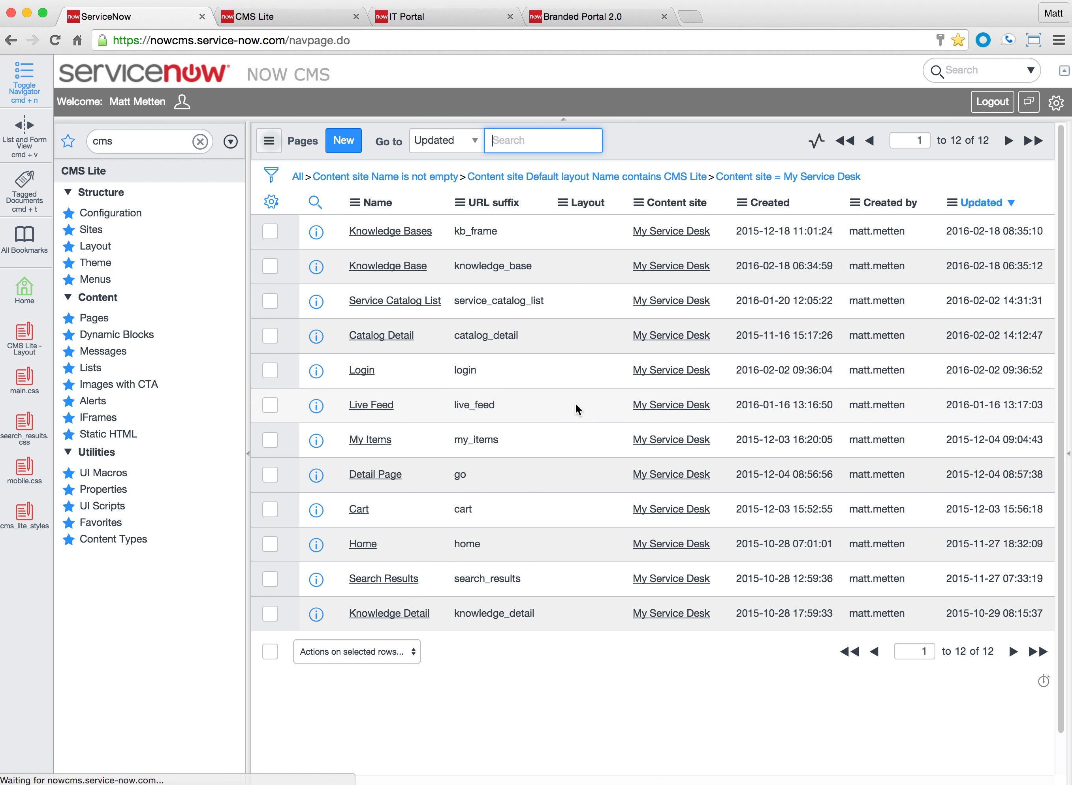
click(378, 405)
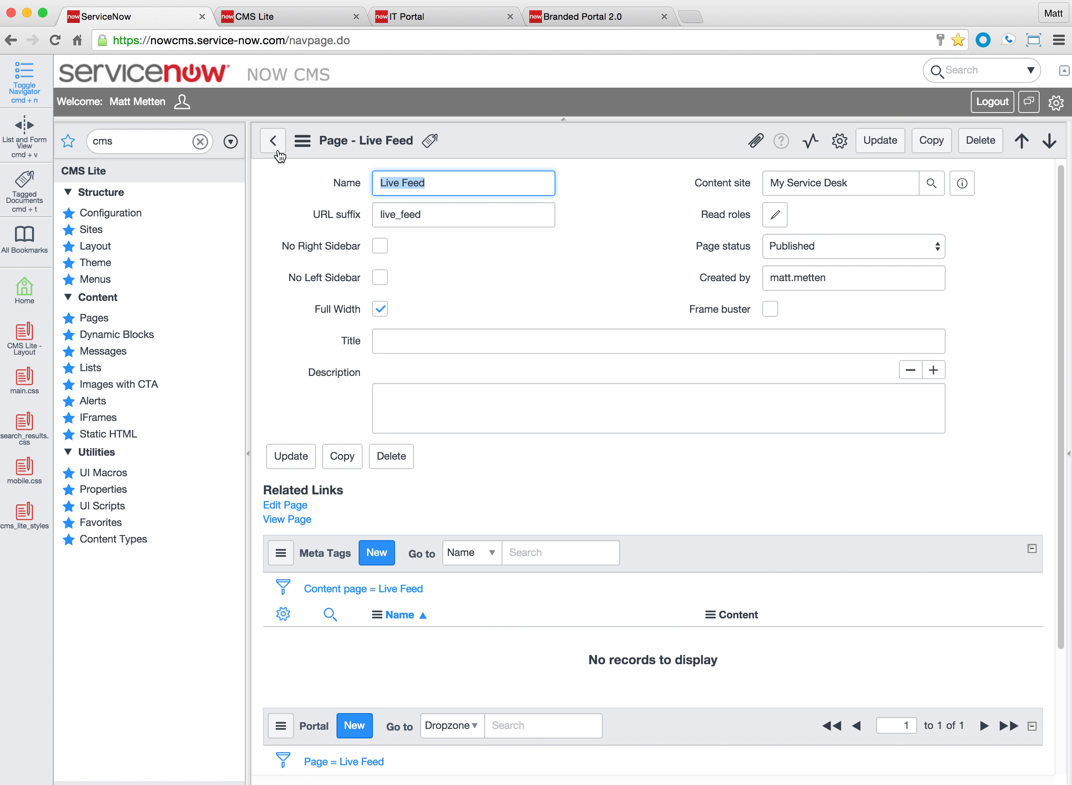
Step: Return to the filtered page list and open the Knowledge Detail page record
click(273, 140)
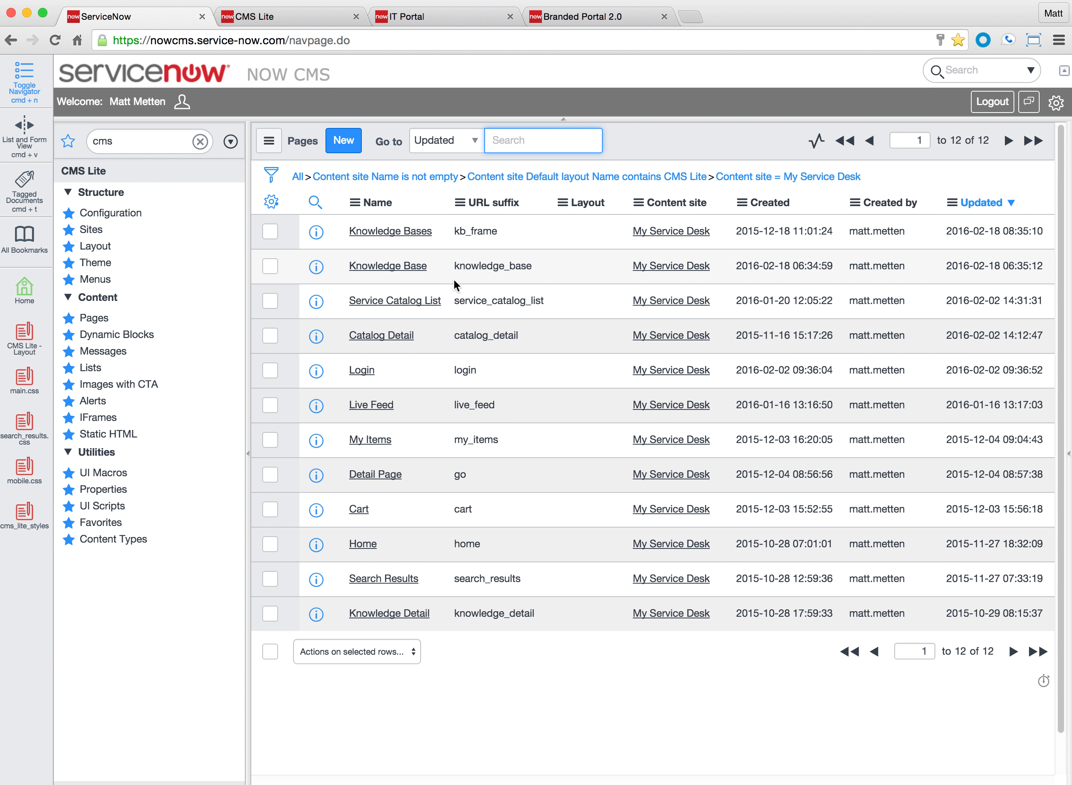
click(385, 614)
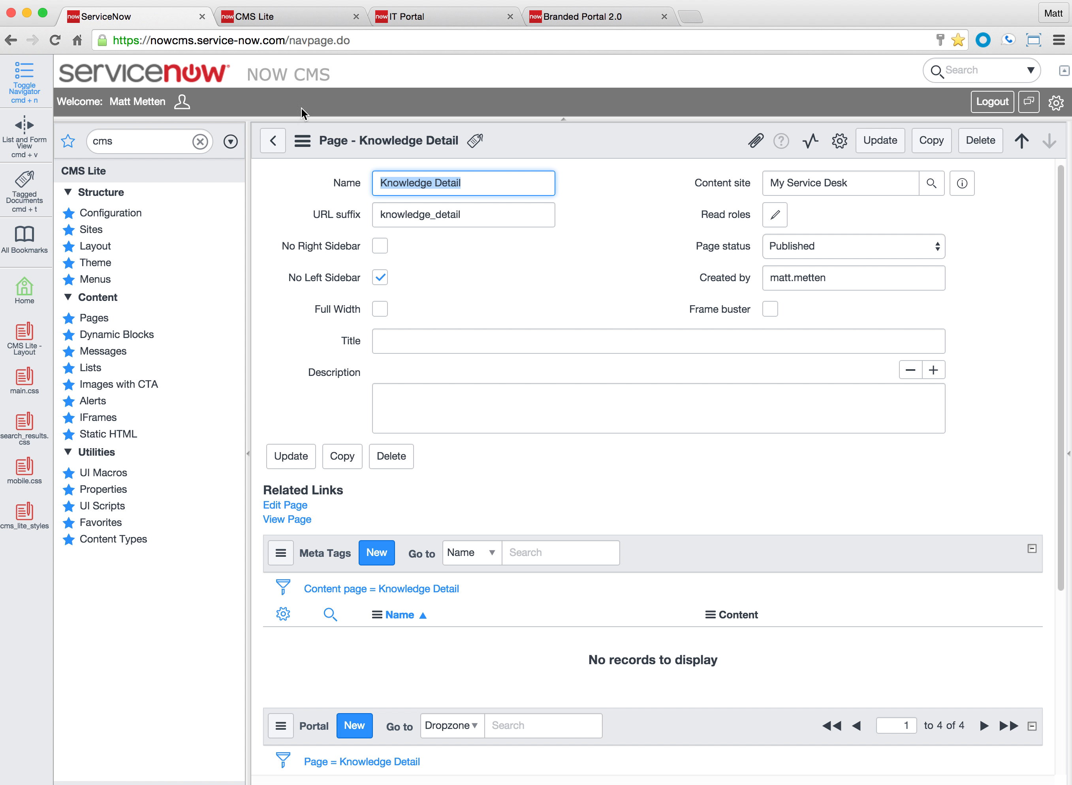
Step: Search the CMS Lite portal for "email" and open the Deleted Email Recovery knowledge article
click(307, 27)
click(703, 84)
text(emai)
click(618, 211)
double_click(648, 86)
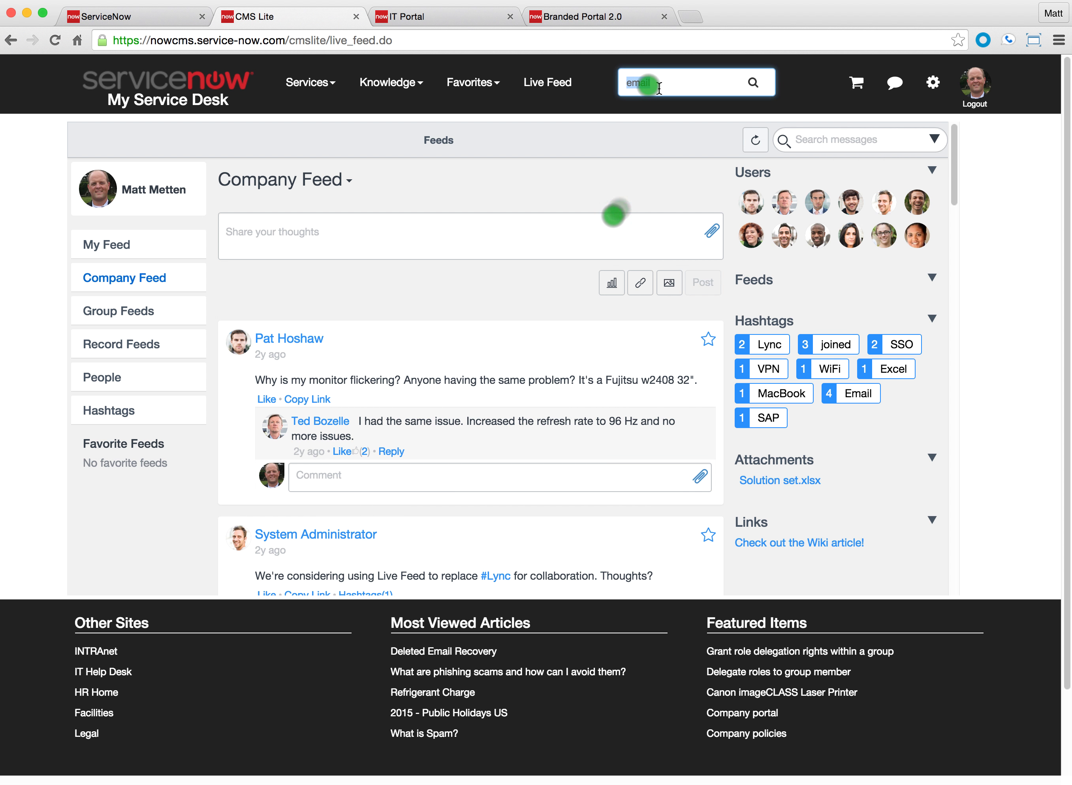
key(Right)
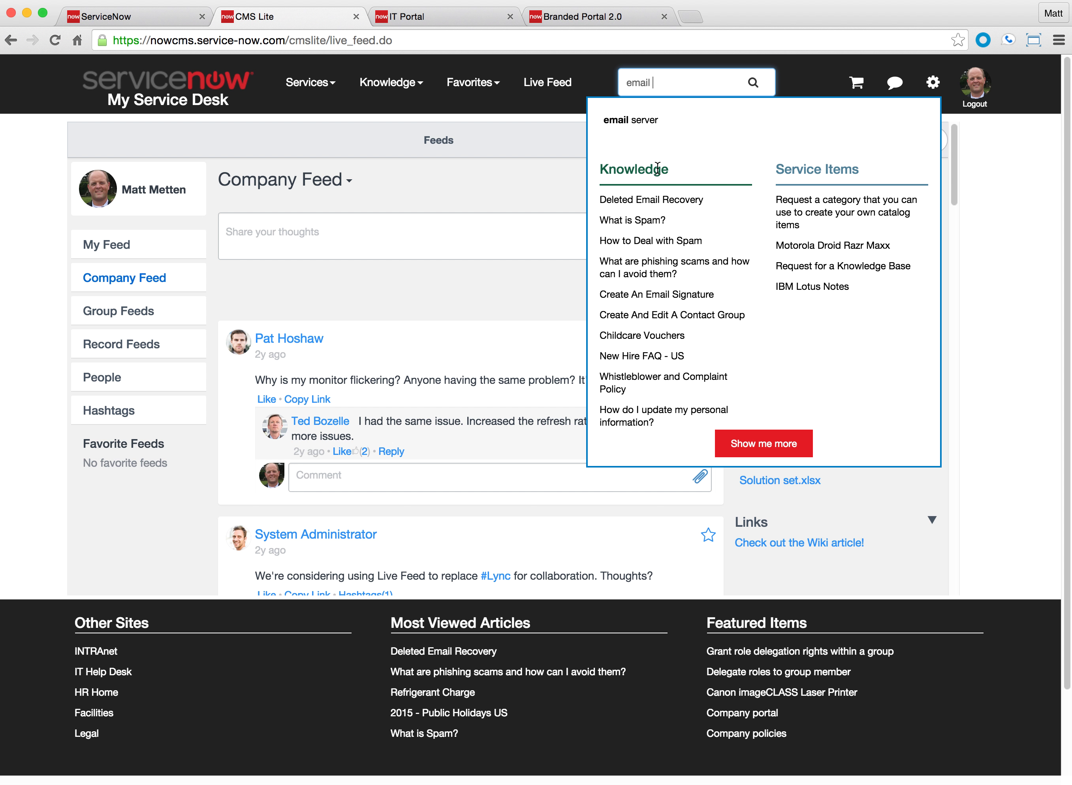
click(649, 202)
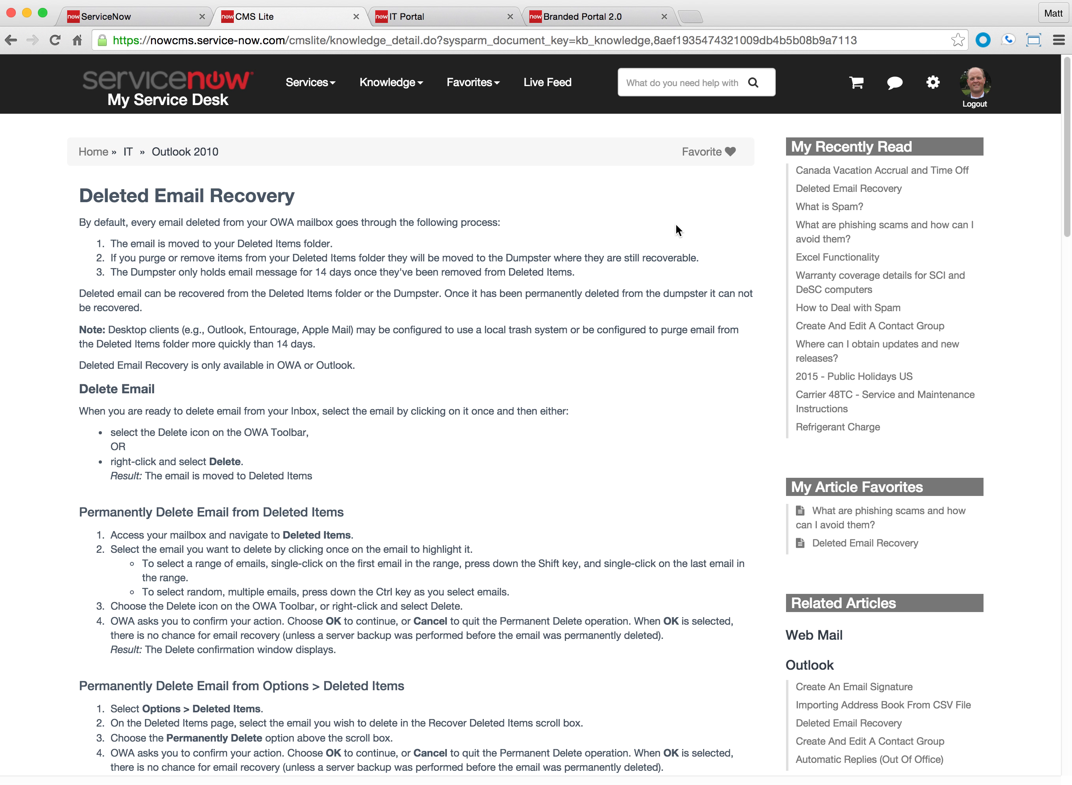
Step: Set the title in the Knowledge Detail page record to "Knowledge Detail"
click(106, 20)
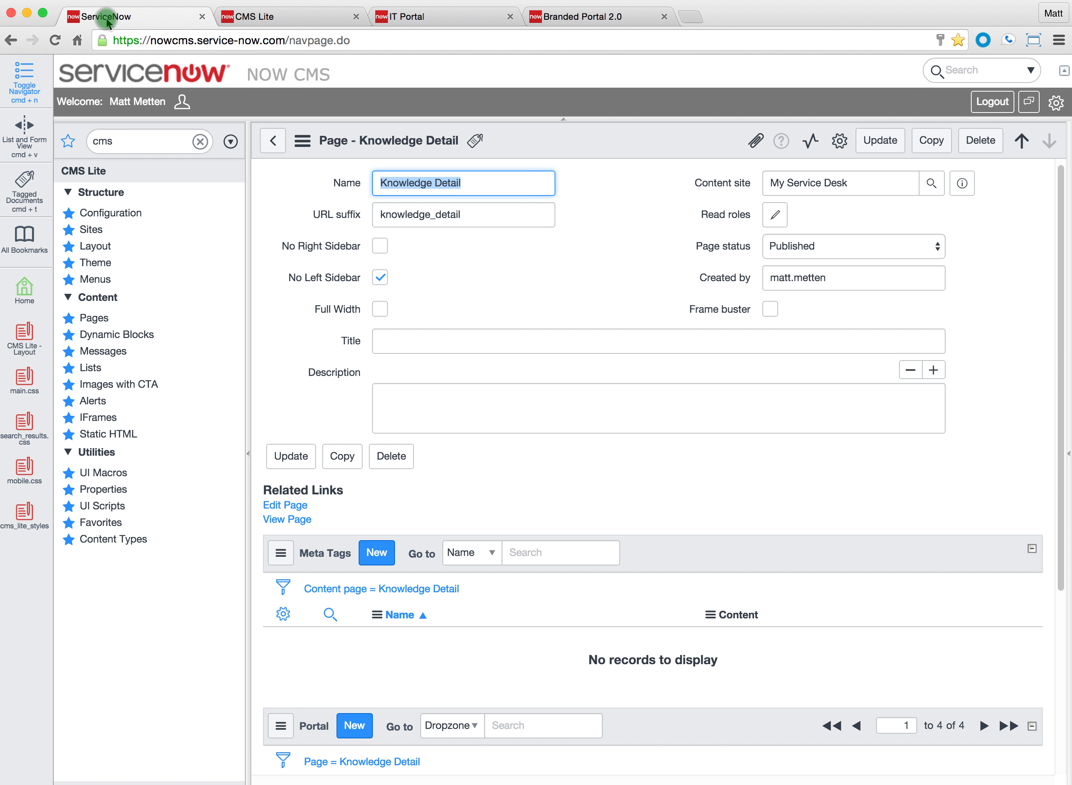
click(411, 345)
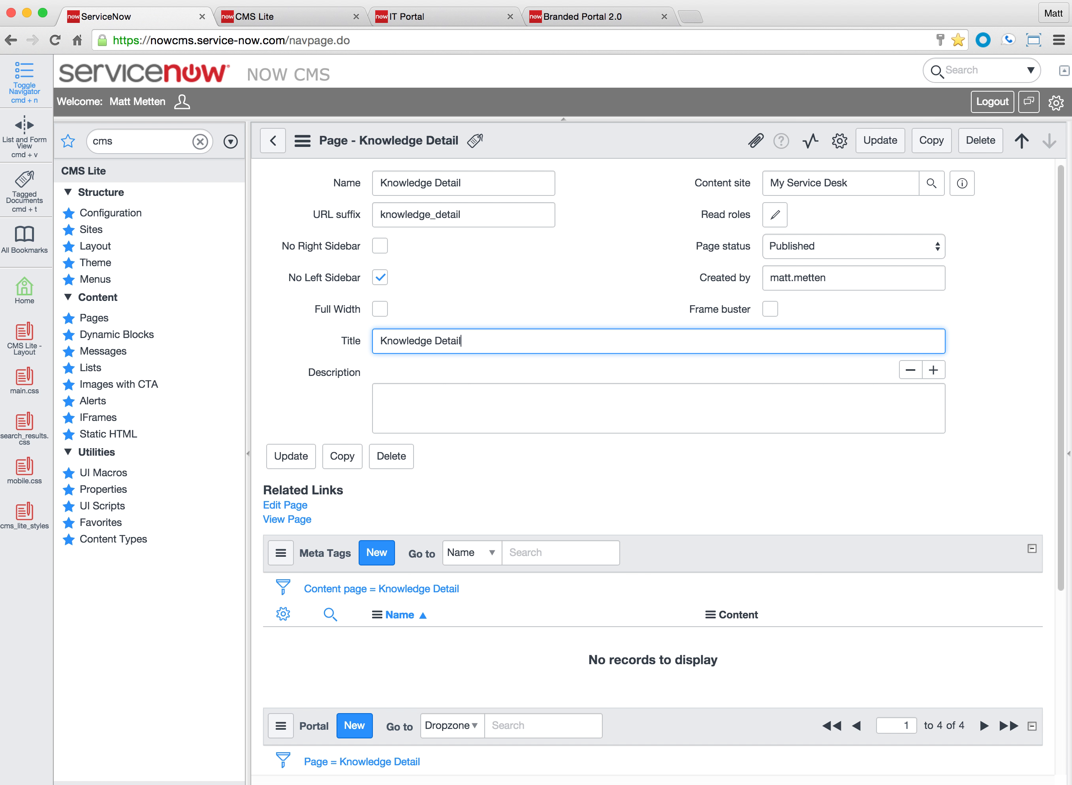
Step: Save the Knowledge Detail page record and reload the knowledge article in the CMS Lite portal to check its page heading
right_click(502, 145)
click(531, 148)
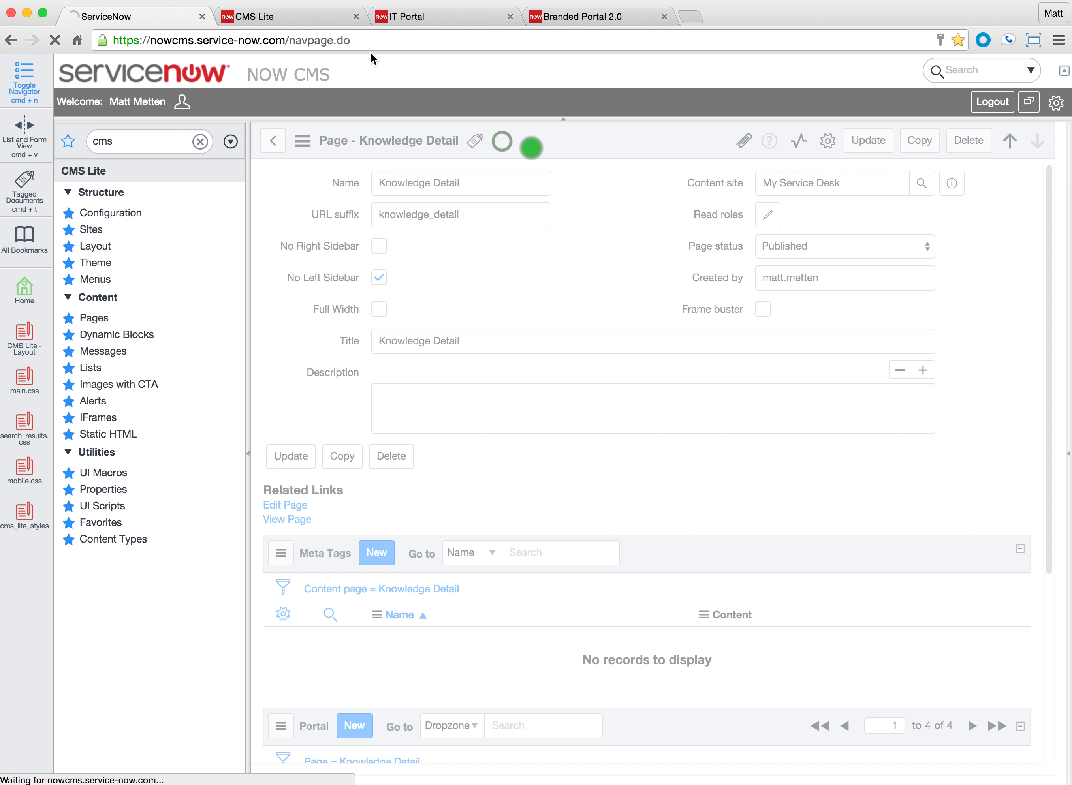
click(319, 18)
key(super+r)
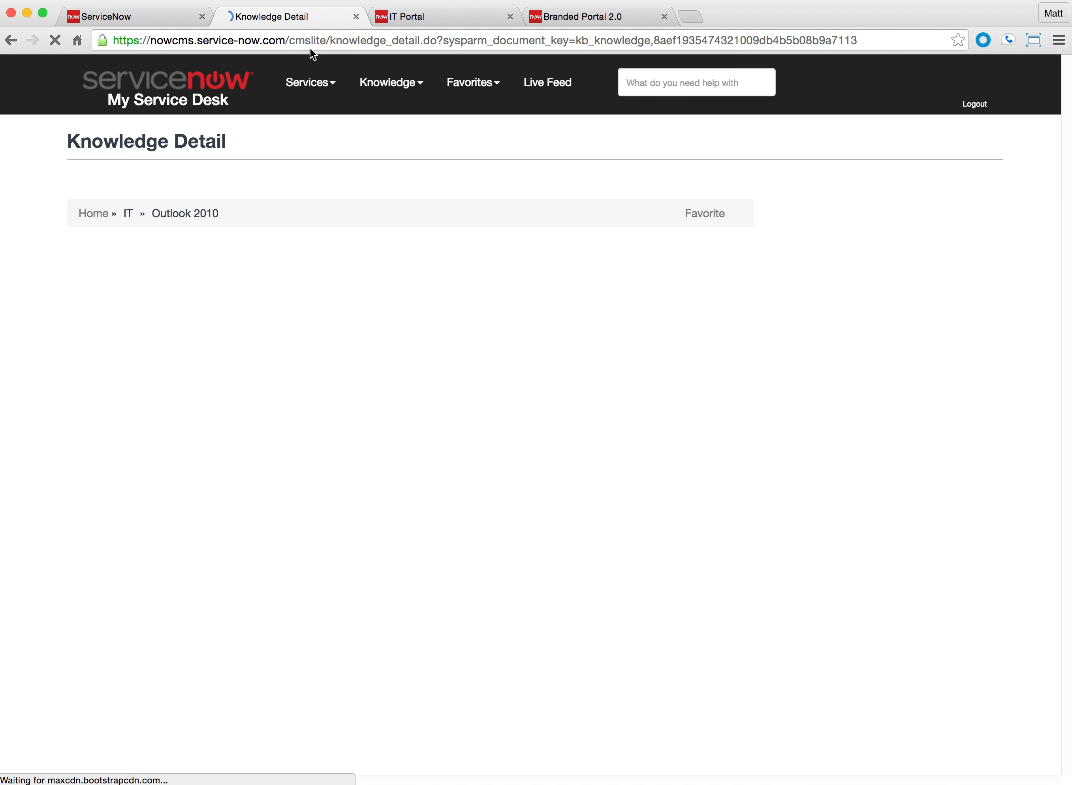
triple_click(238, 142)
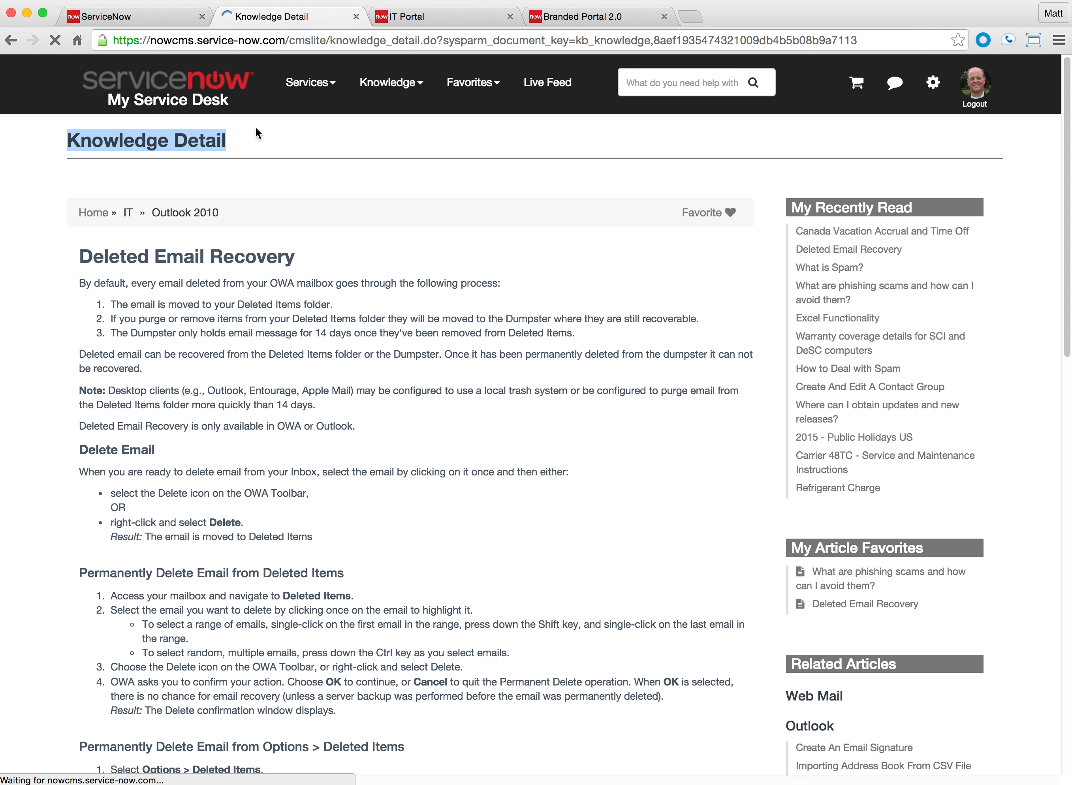
click(281, 19)
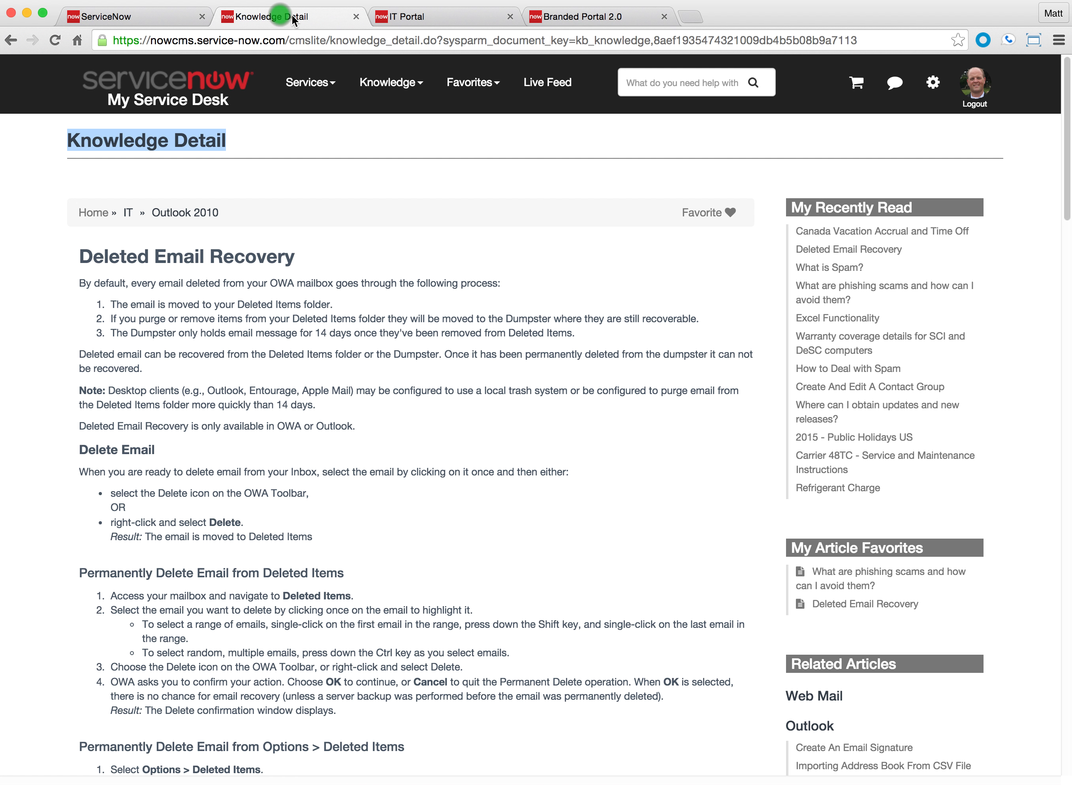
click(289, 141)
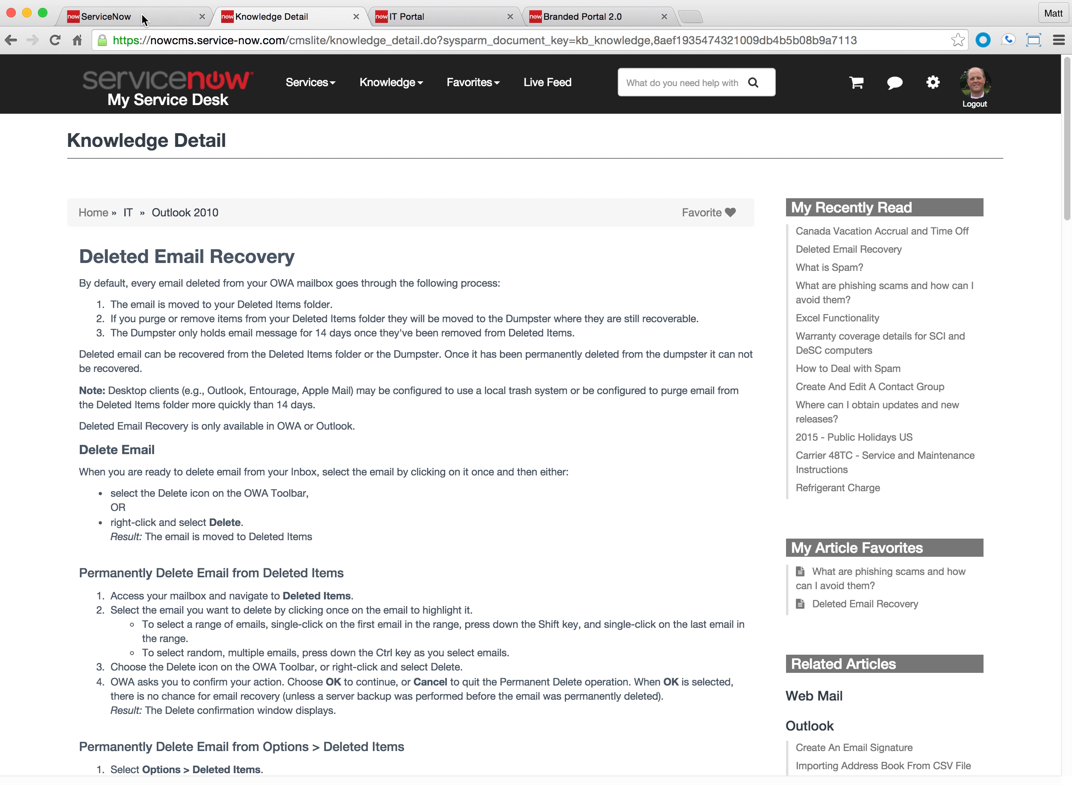
Step: Clear the title in the Knowledge Detail page record, save it and reload the portal article
click(131, 23)
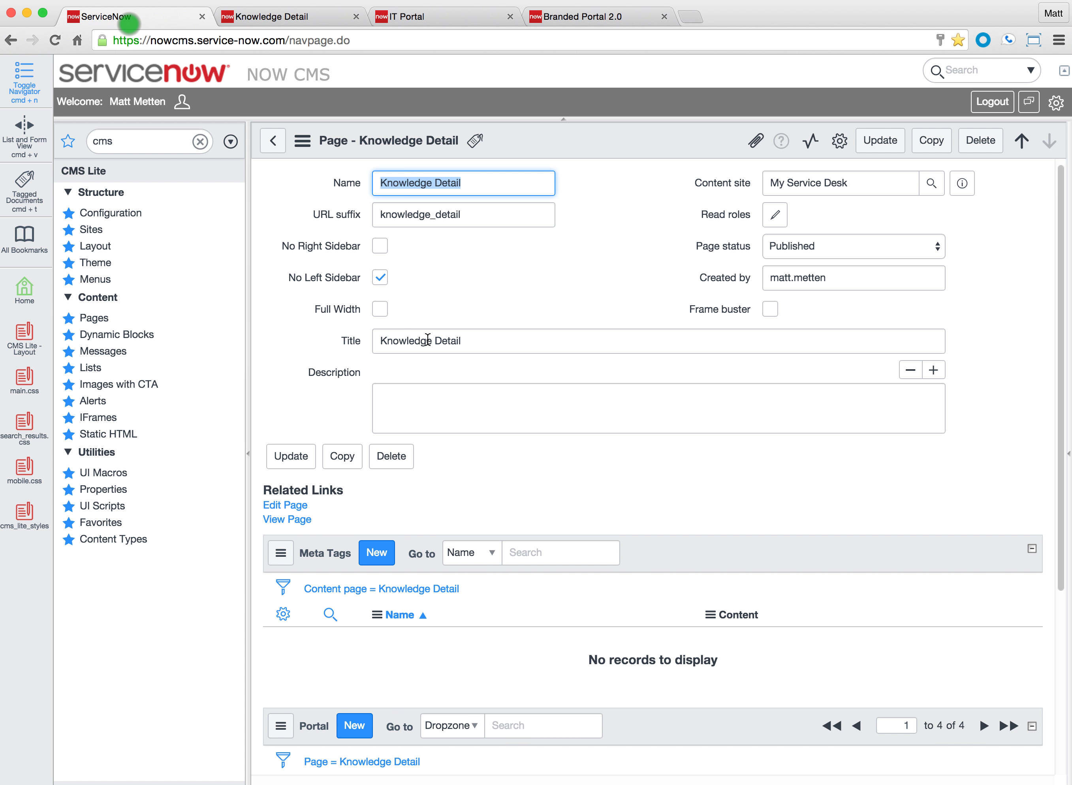
drag(469, 341, 342, 338)
right_click(544, 136)
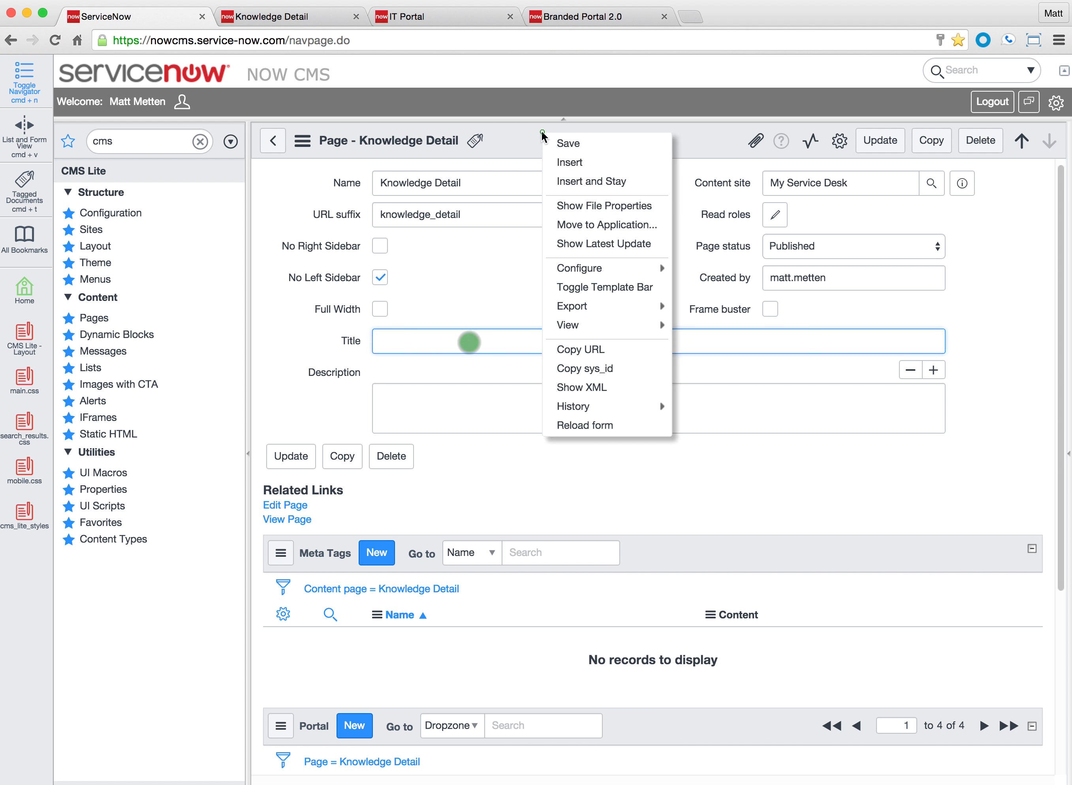
click(556, 141)
click(293, 15)
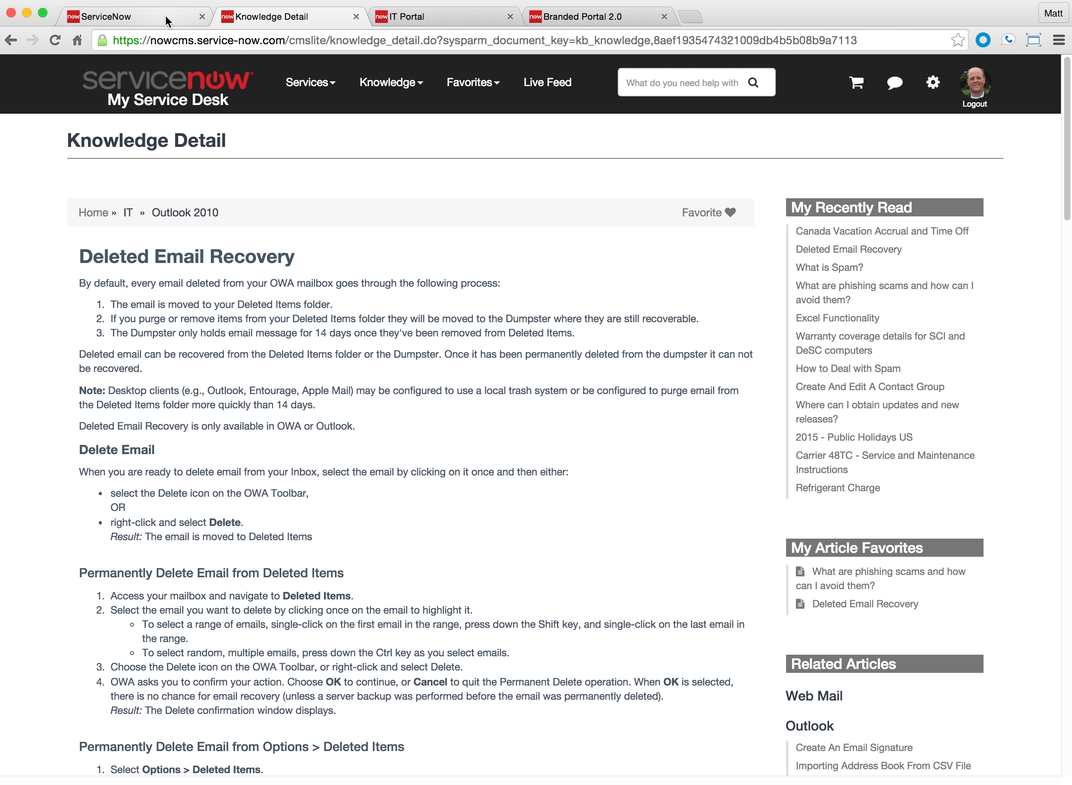
click(55, 40)
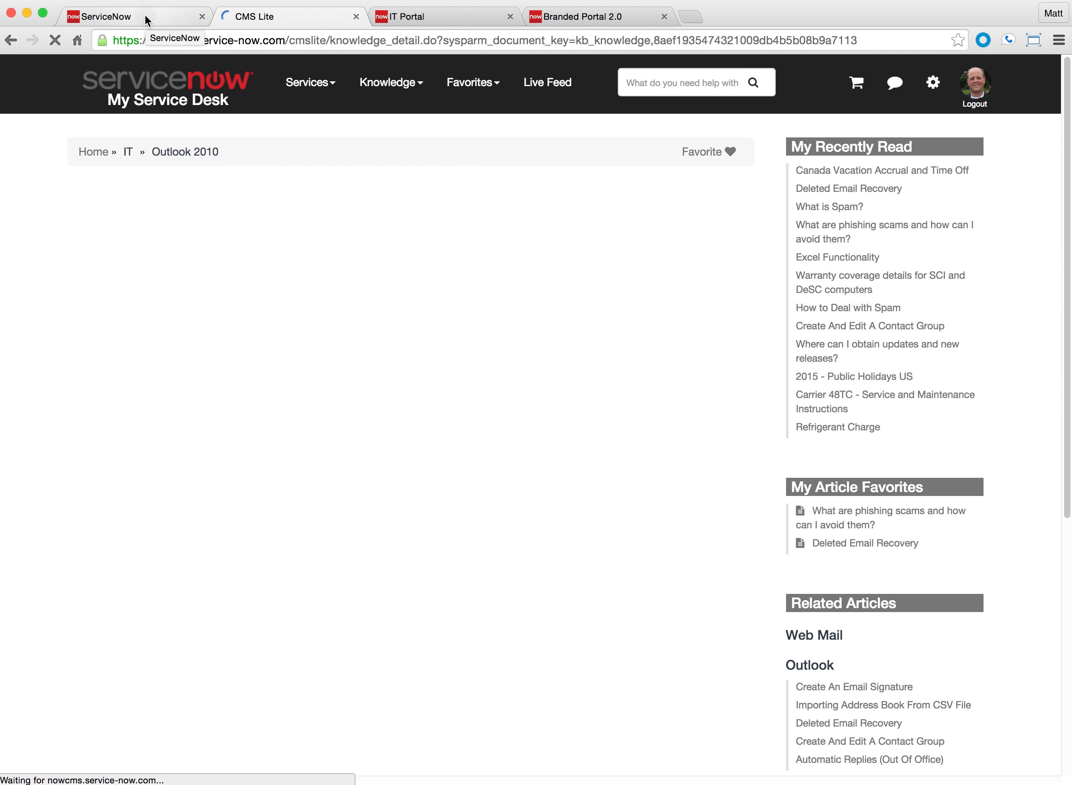
Step: Go back to the CMS Lite page list and reopen My Service Desk's Knowledge Detail page record
click(147, 19)
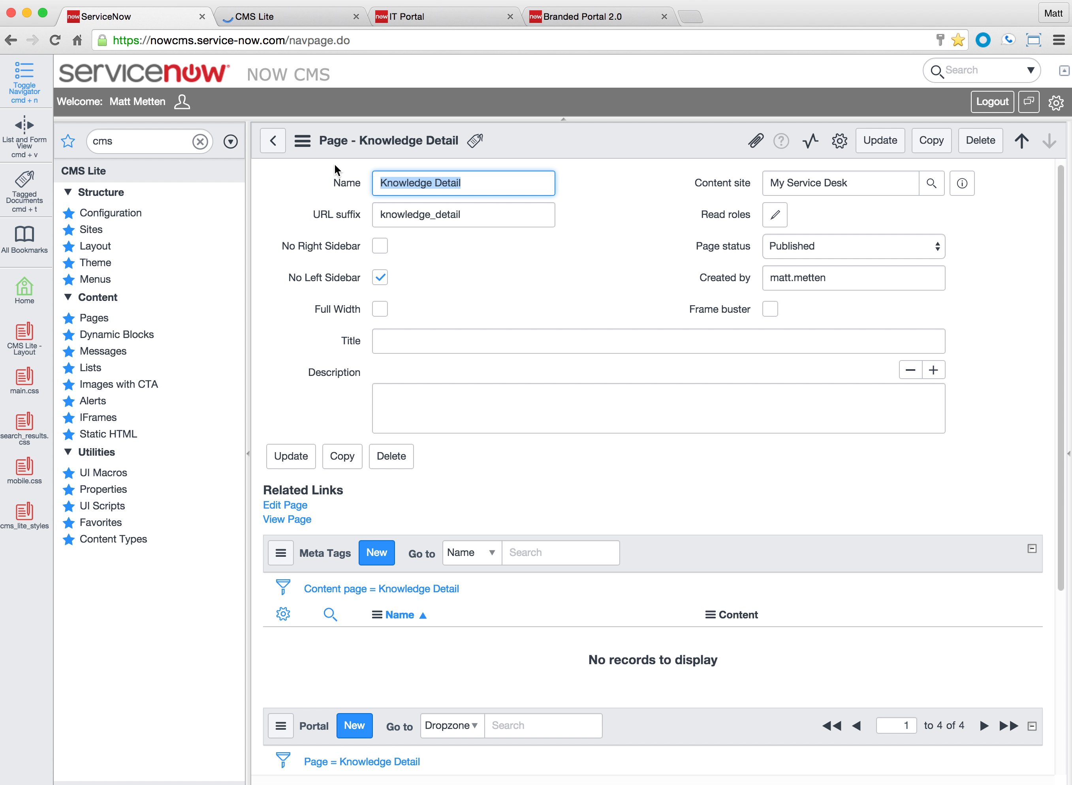
click(272, 141)
click(95, 318)
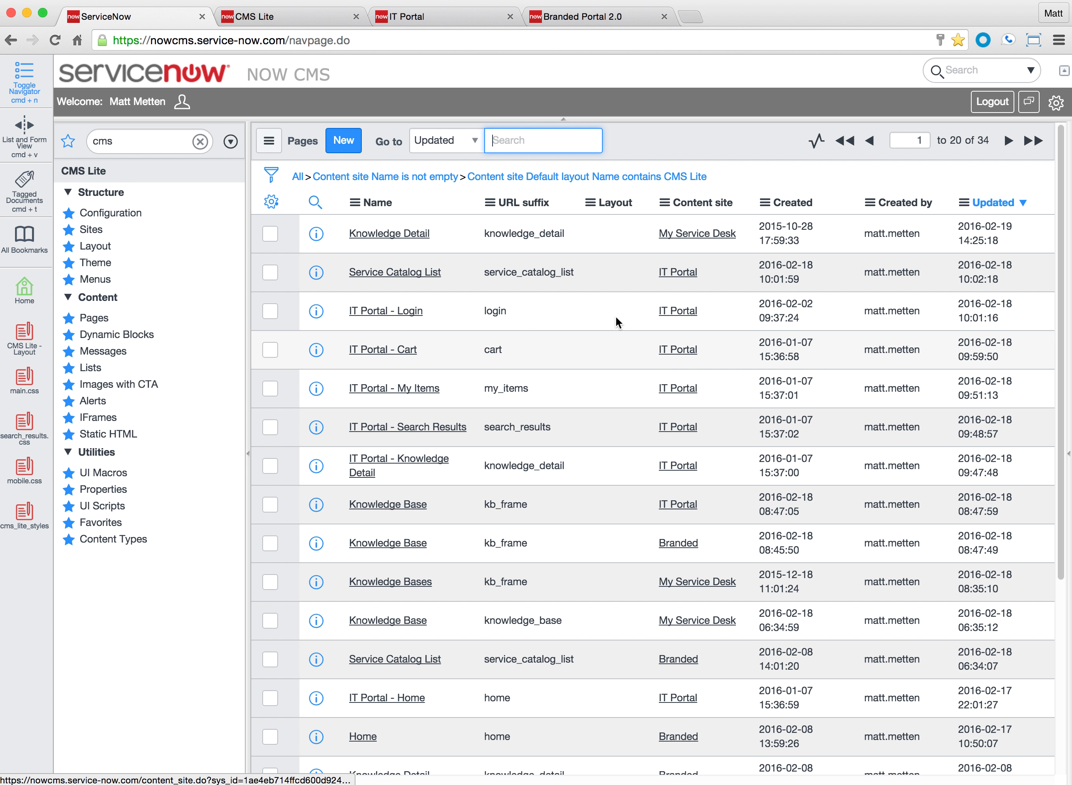
click(391, 234)
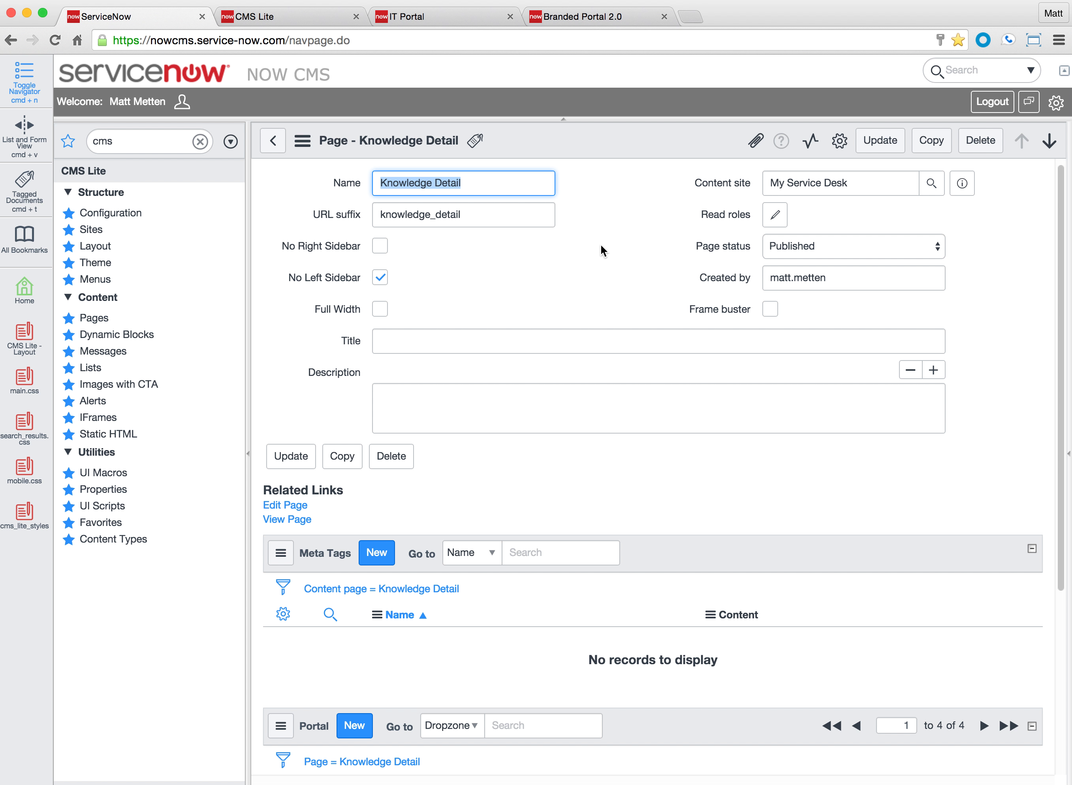
Step: Rename the Knowledge Detail page record to "My New Page" and set its URL suffix to "new_page"
text(My New Page)
key(Tab)
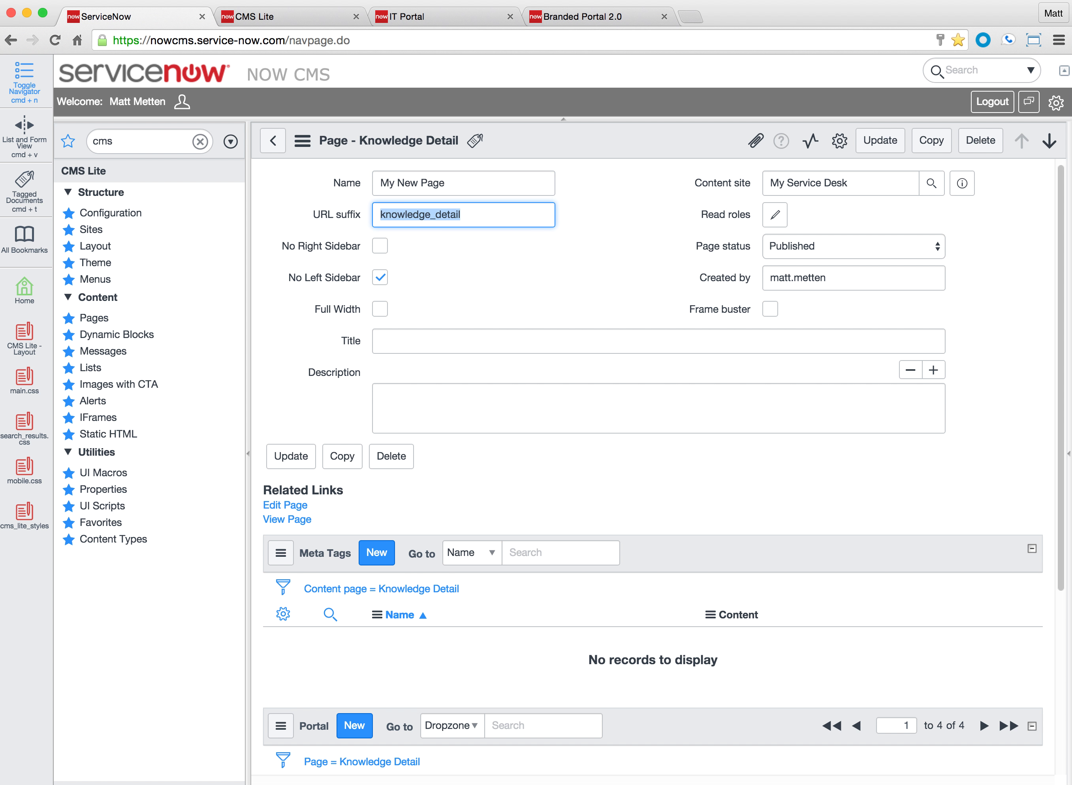
text(her)
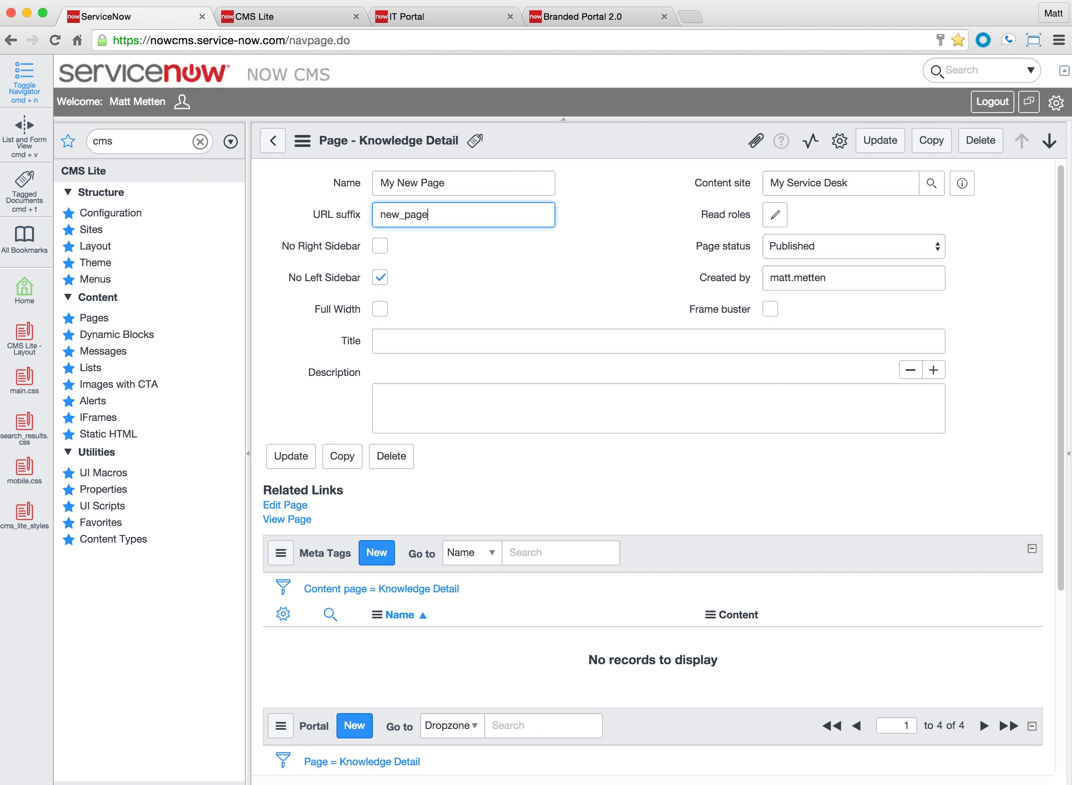
right_click(585, 121)
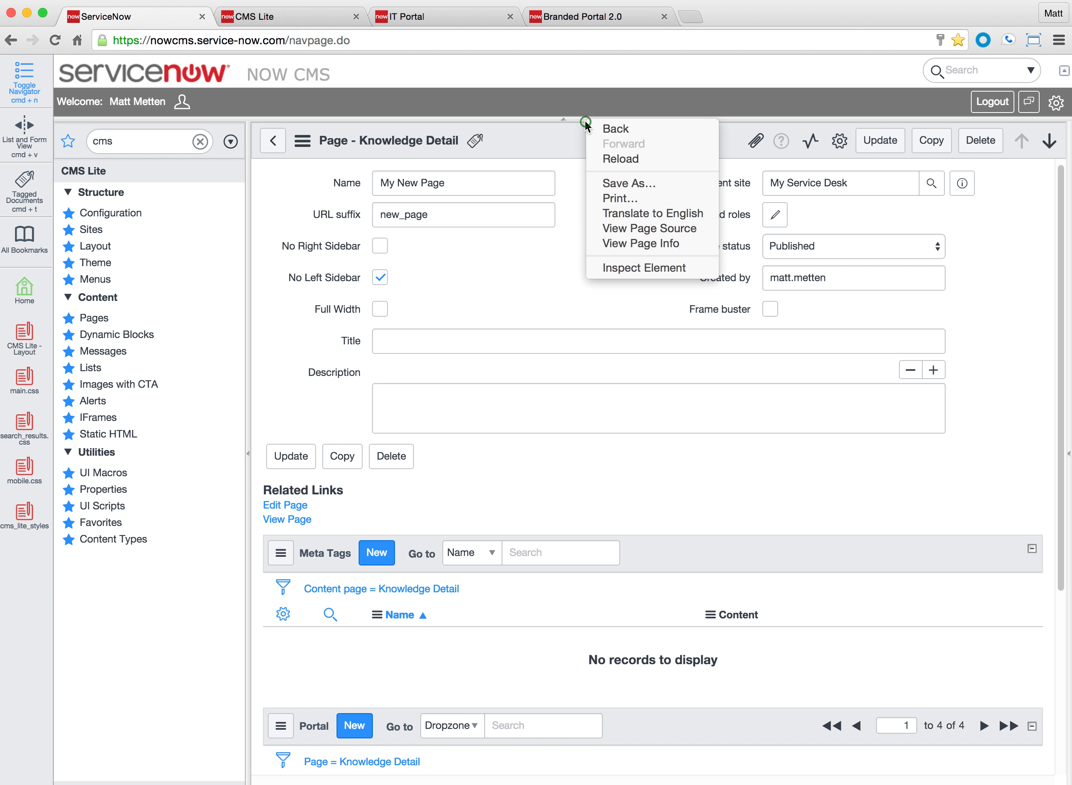
right_click(562, 134)
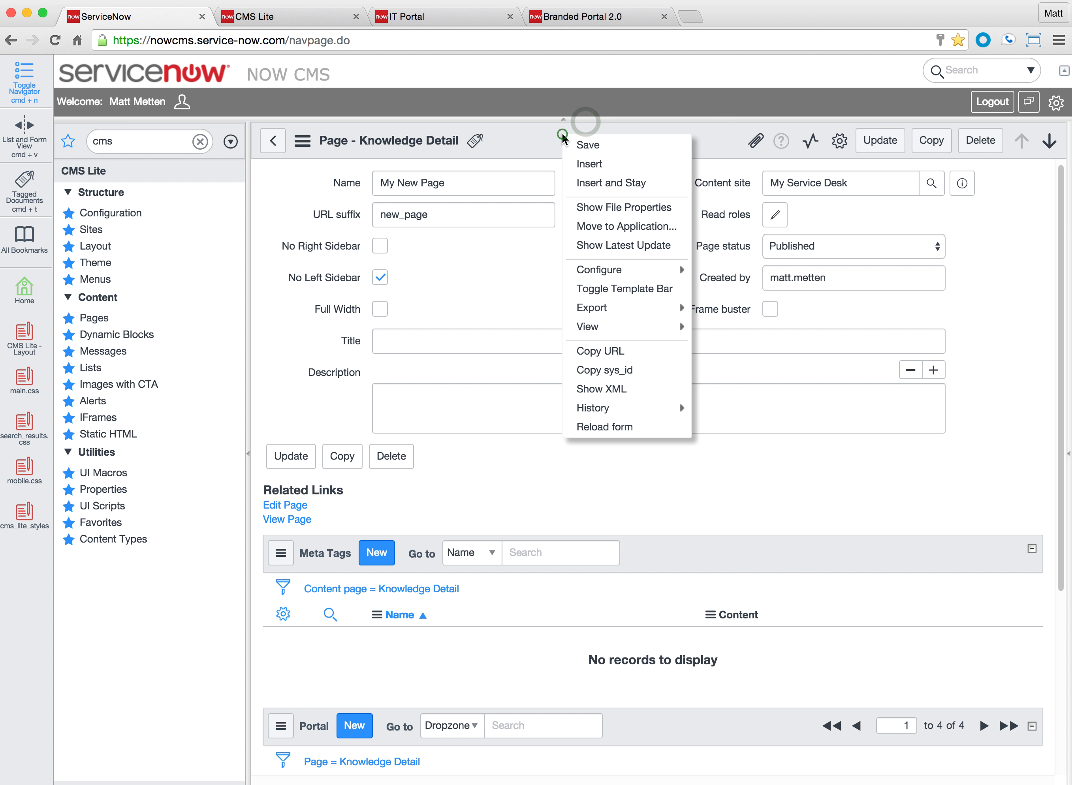
click(459, 266)
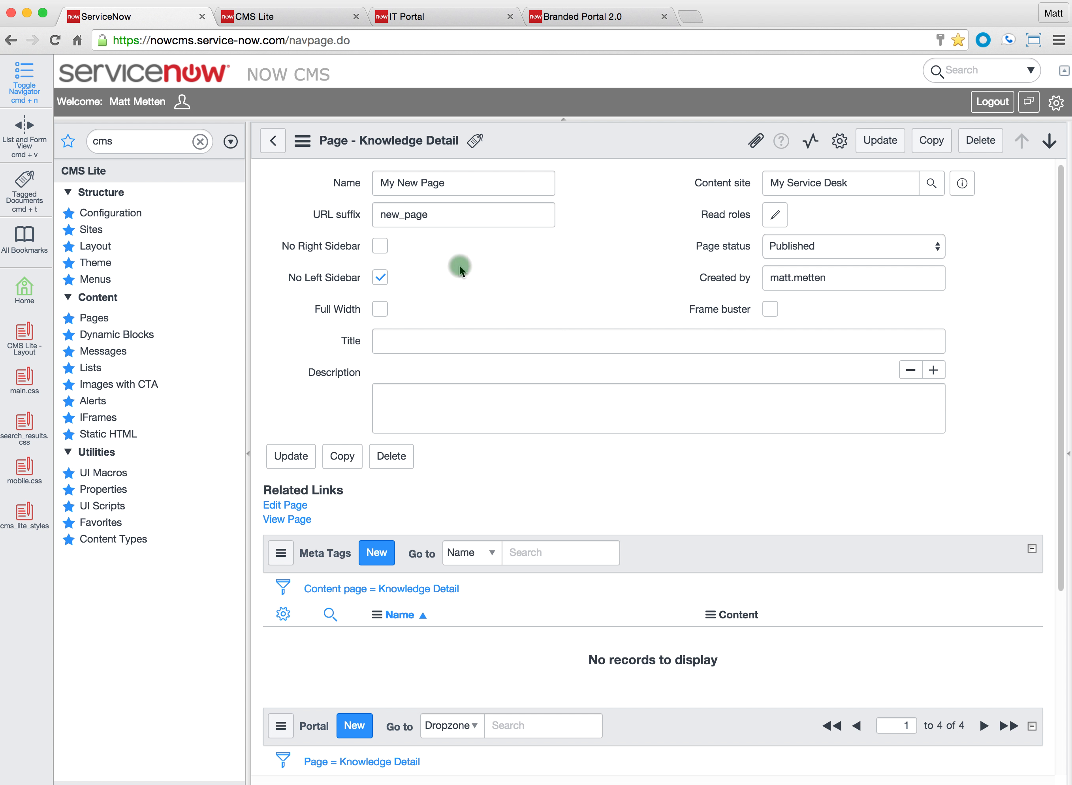
Step: Open My New Page in the content page editor and examine the Secondary Content drop zones offered for adding content
click(284, 506)
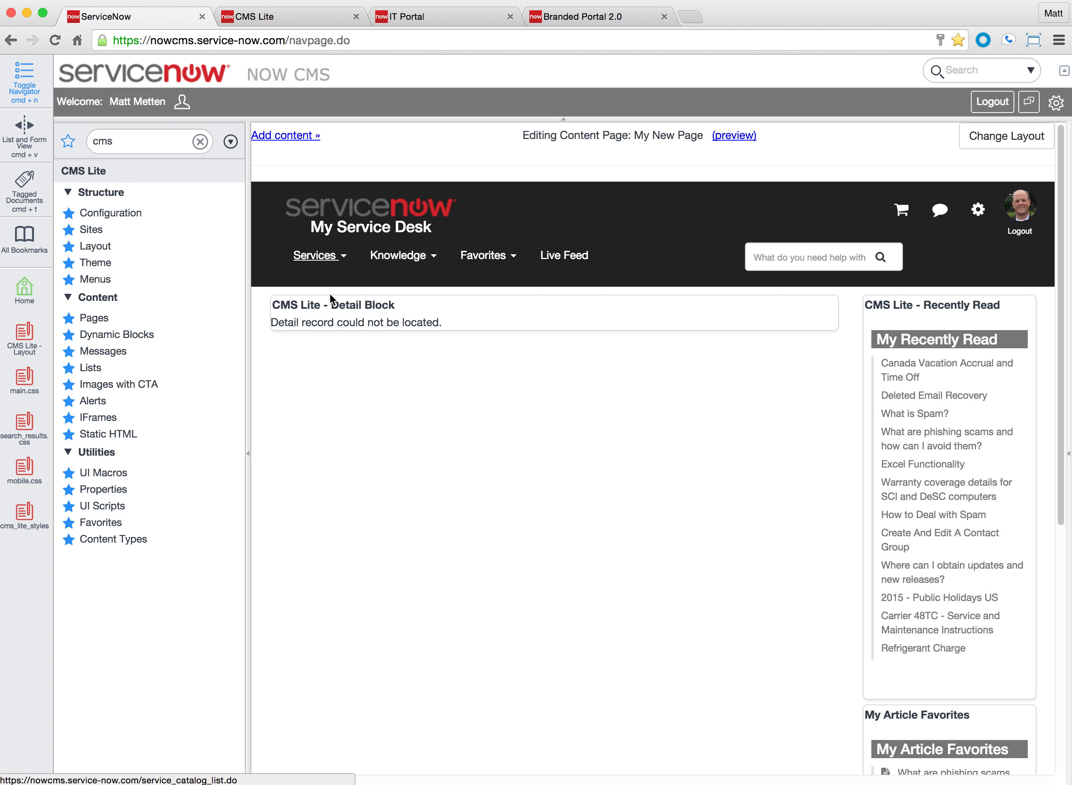
click(278, 136)
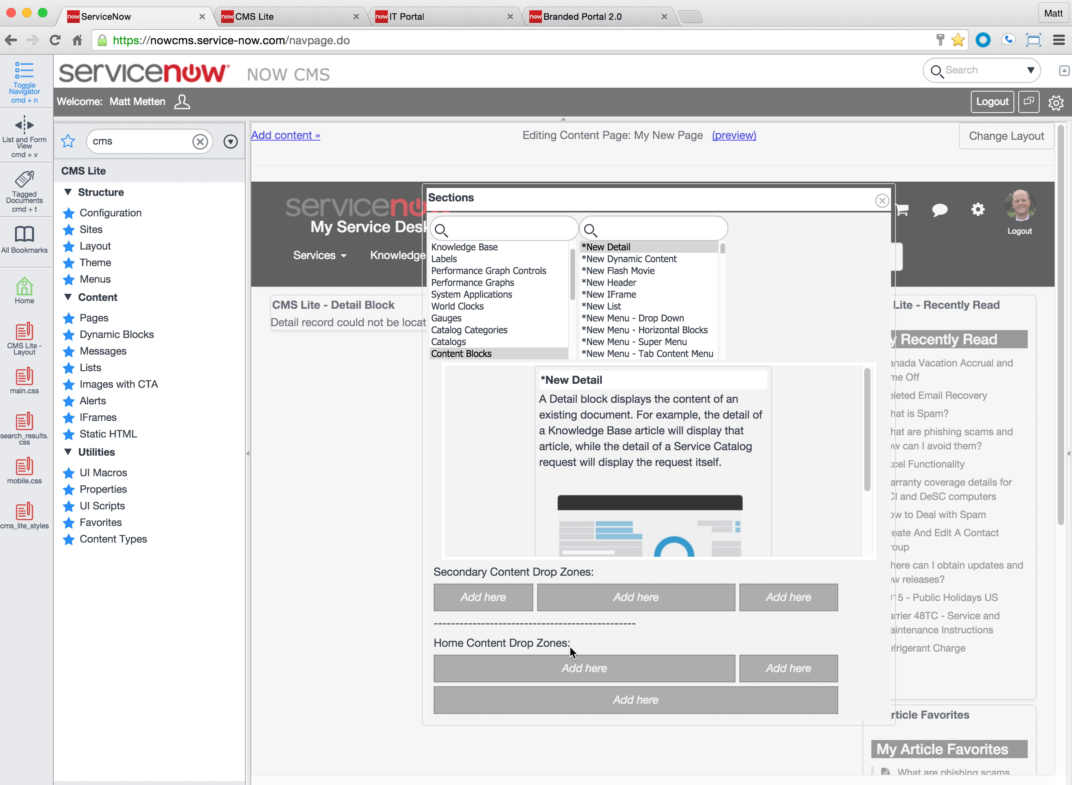
drag(434, 572, 578, 570)
click(573, 570)
double_click(462, 570)
click(462, 568)
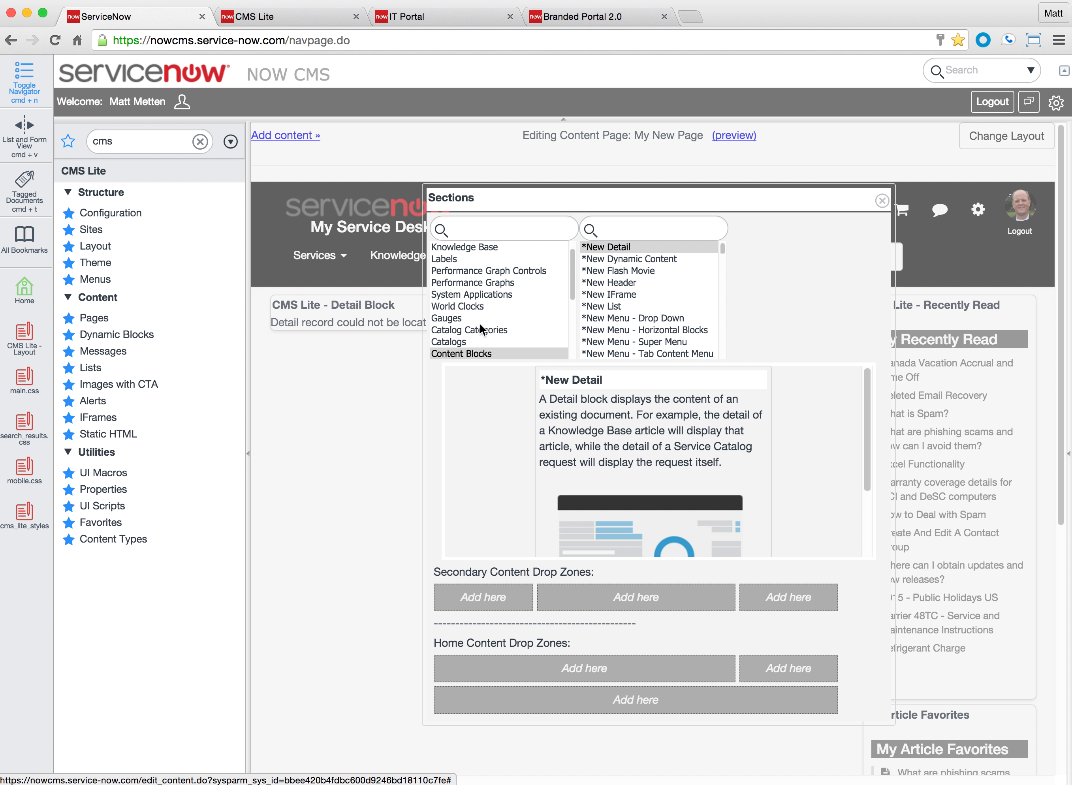
Step: Search the Content Blocks for "cms lite", preview the CMS Lite - Home Slider block and close the Sections dialog
click(478, 352)
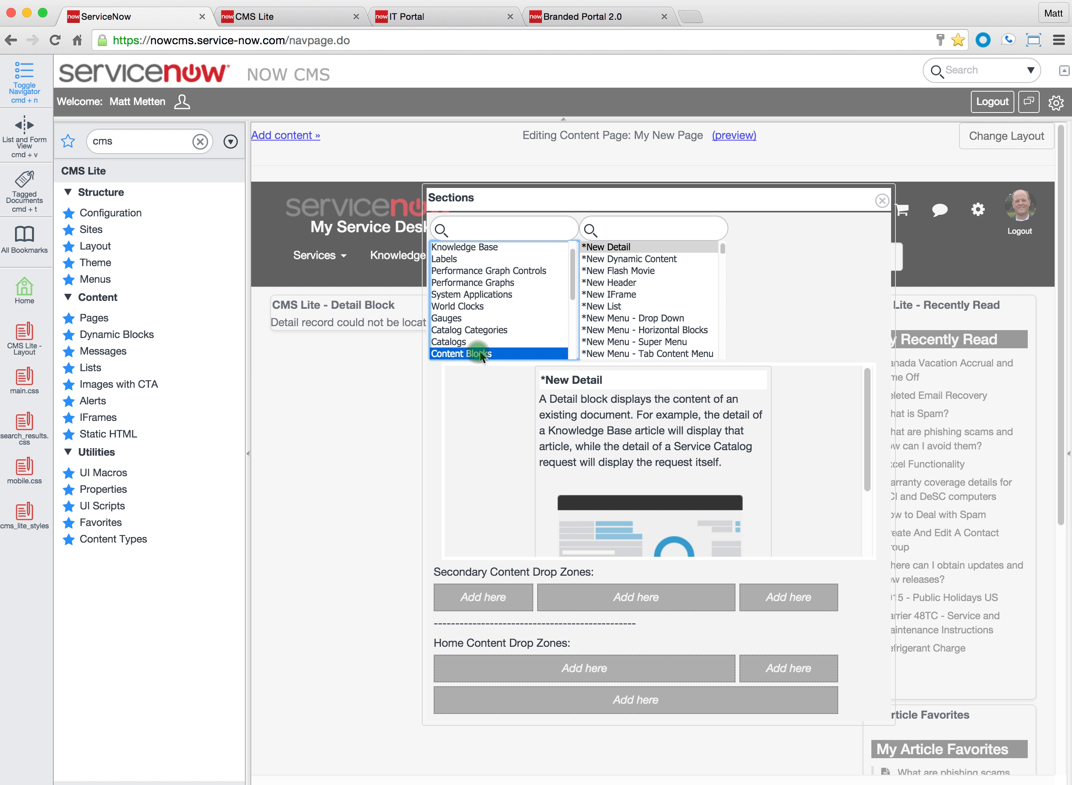
click(622, 244)
click(624, 232)
text(cms lite)
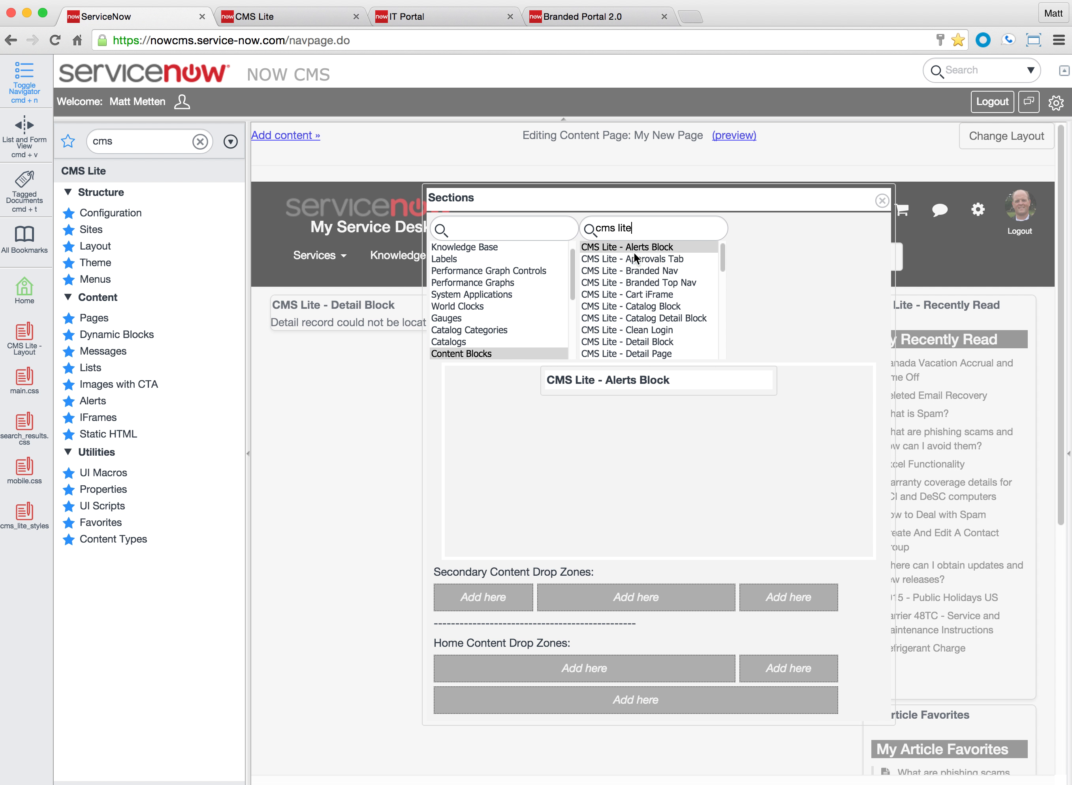
scroll(640, 299, down, 5)
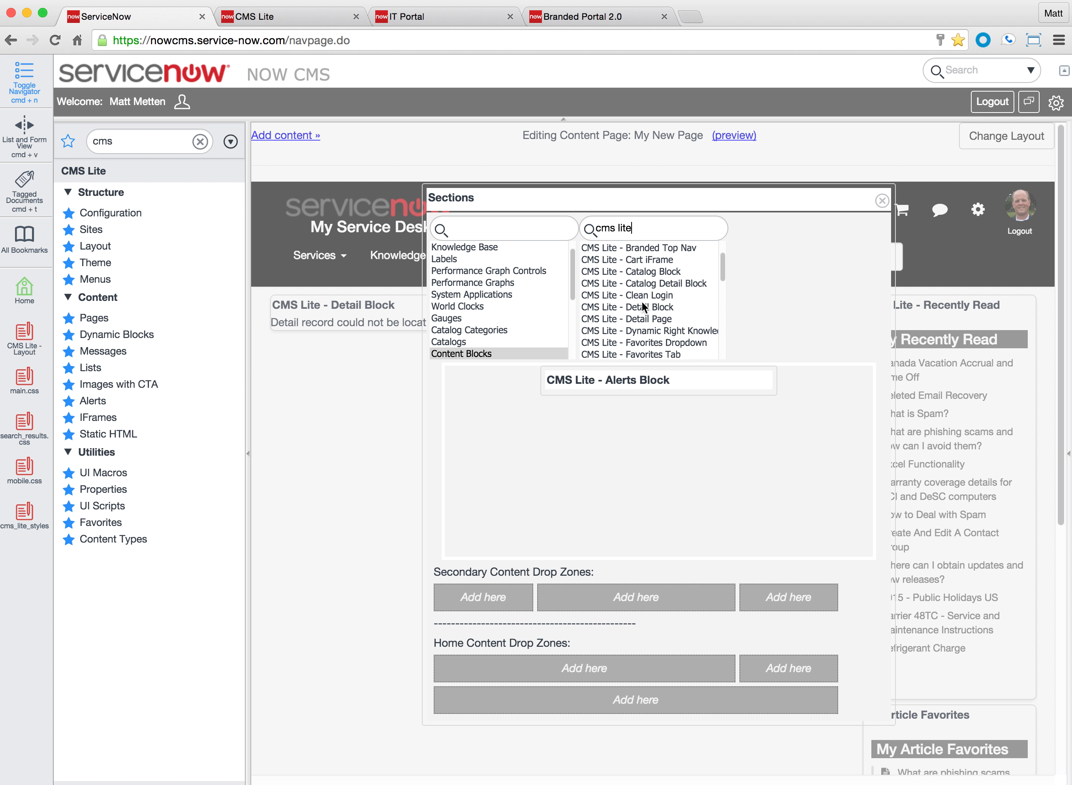
scroll(642, 306, down, 3)
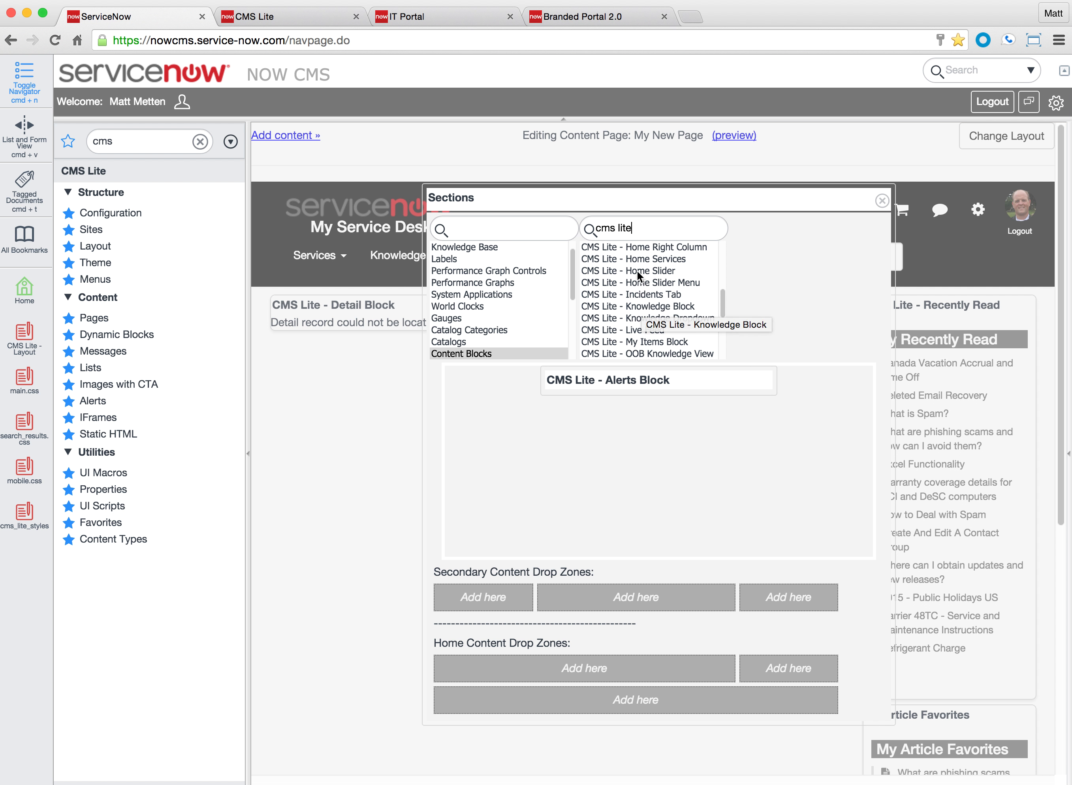
click(638, 271)
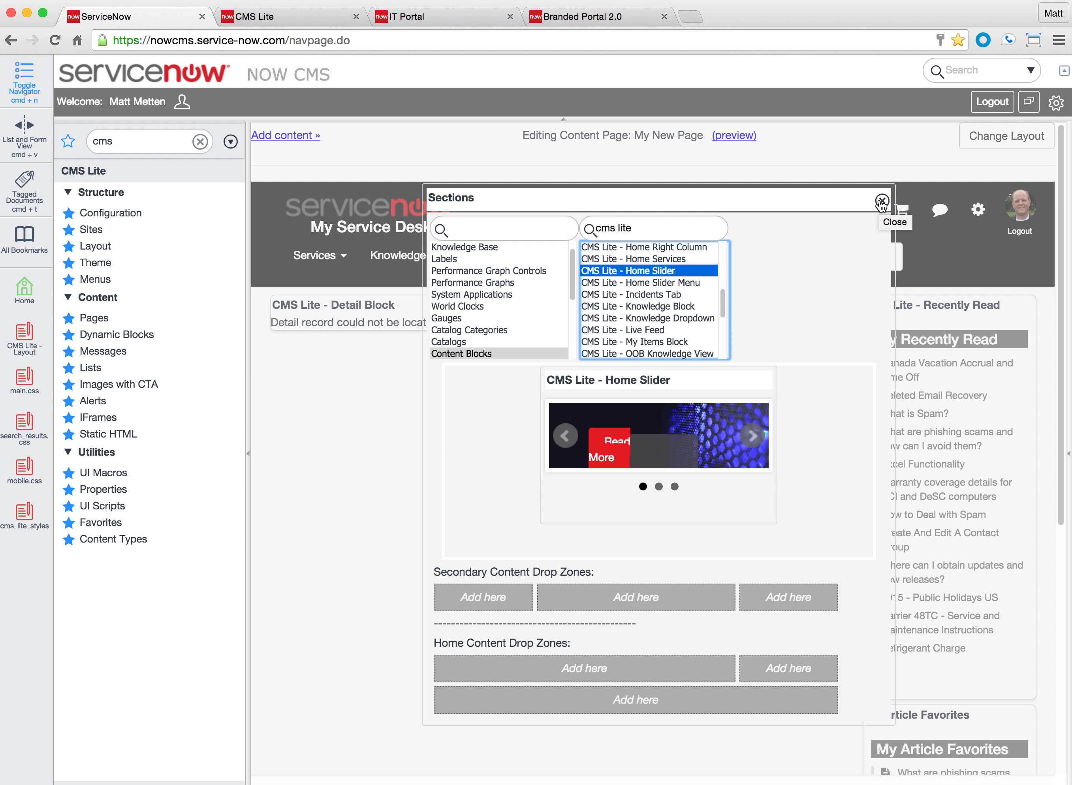
click(881, 201)
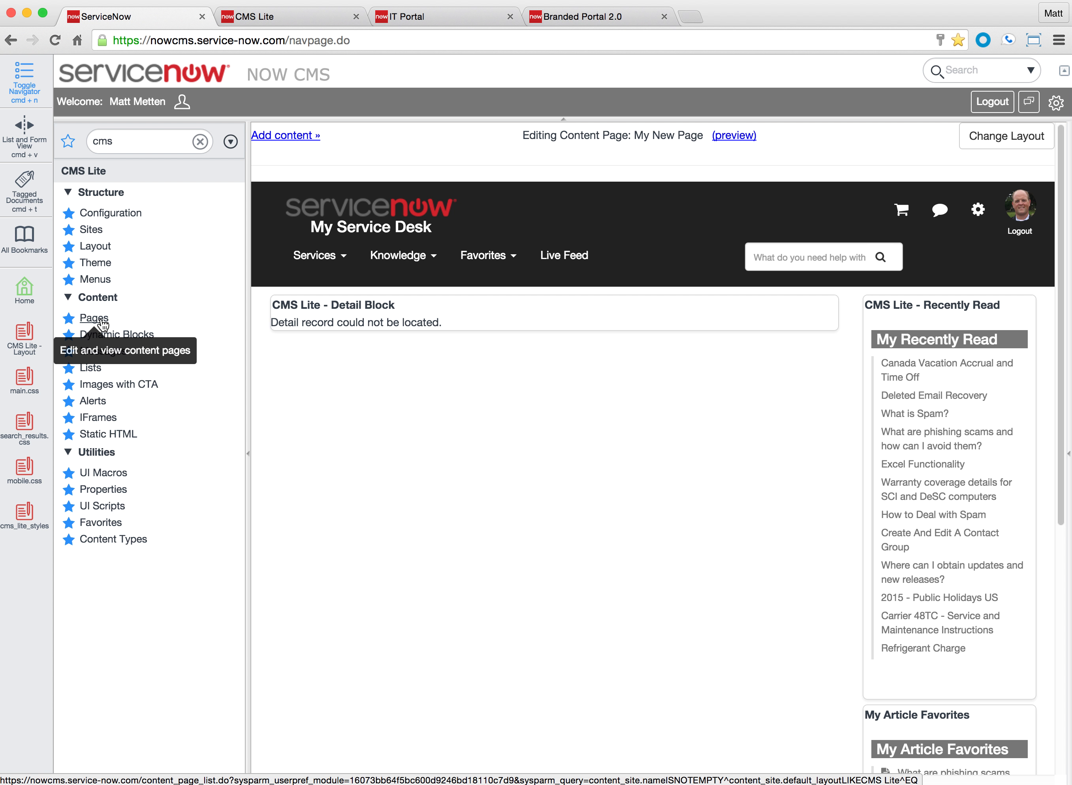
Step: Open the CMS Lite site record from the list of sites and review its related pages
click(95, 231)
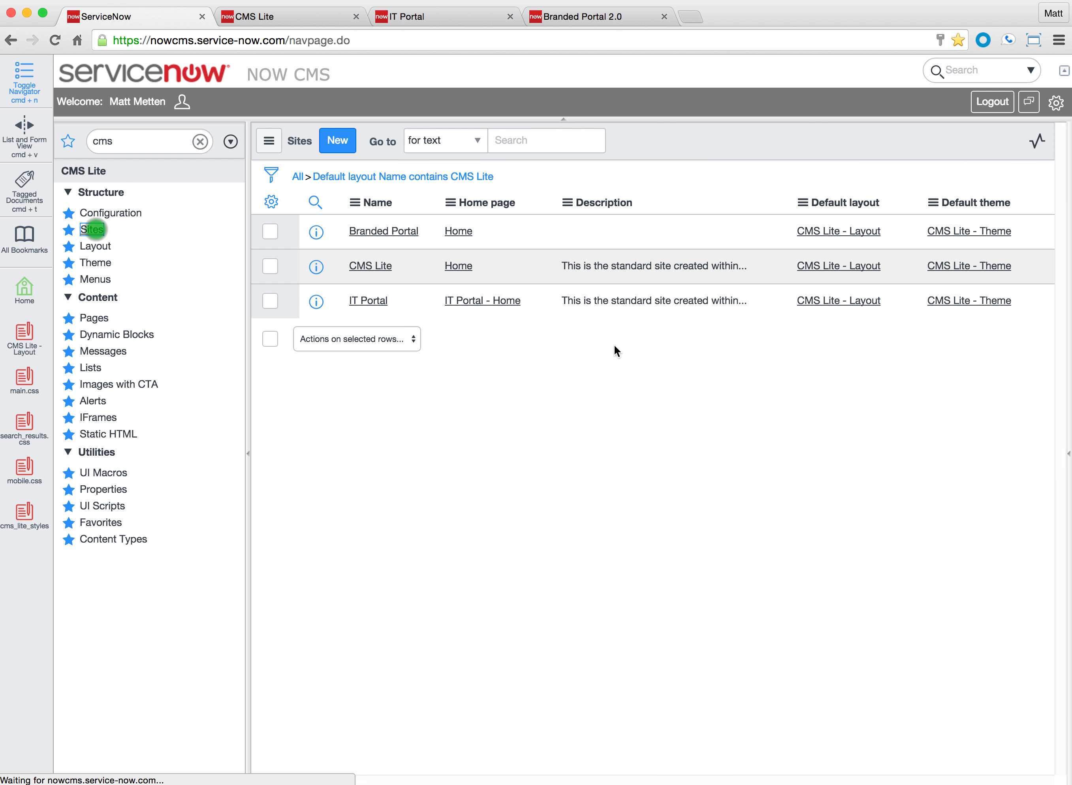
click(377, 265)
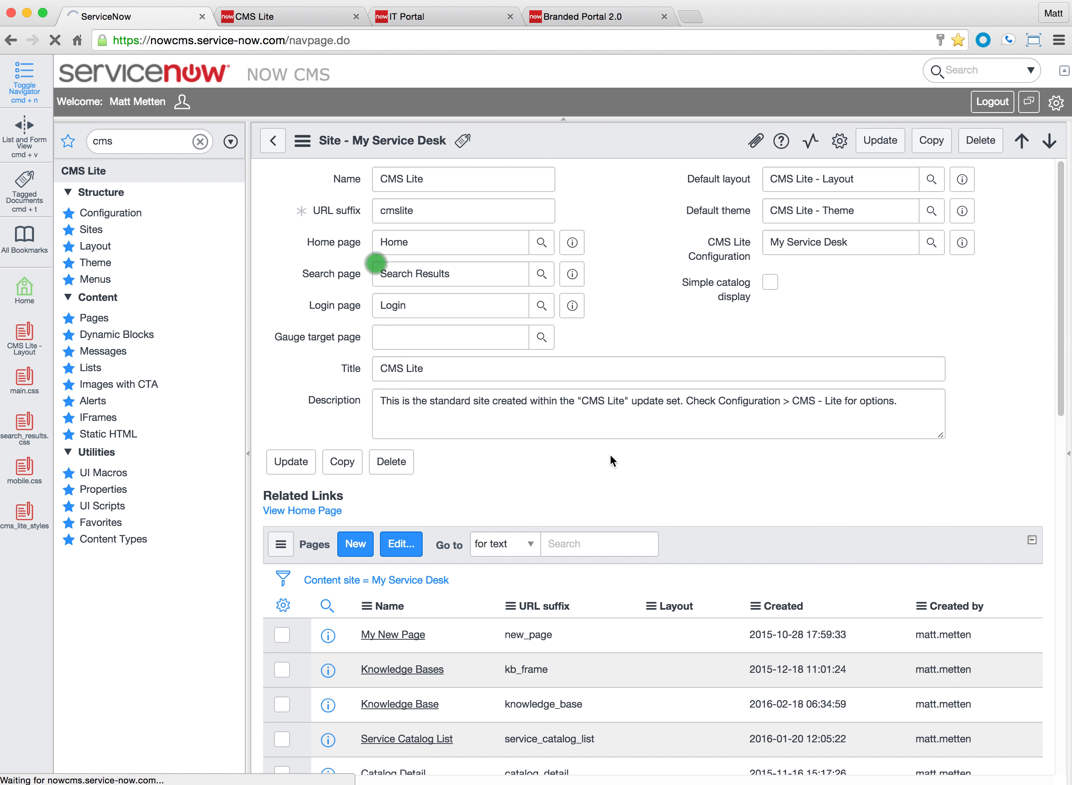
scroll(610, 454, down, 5)
scroll(610, 460, down, 1)
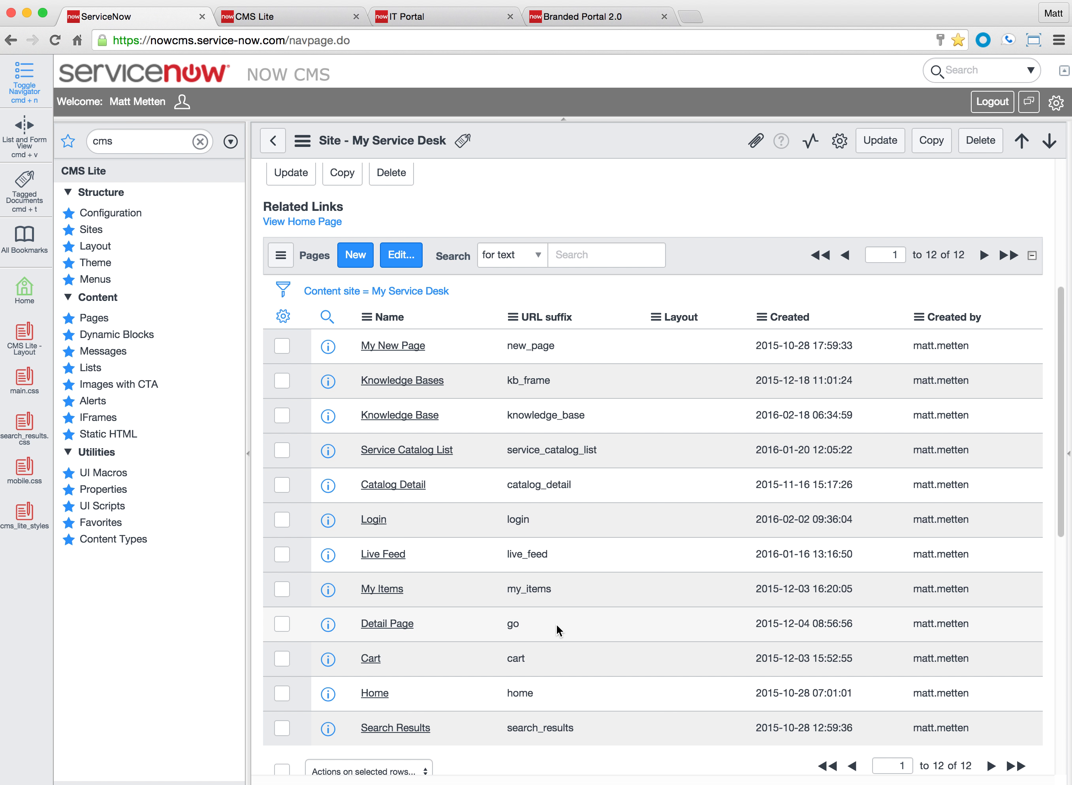
scroll(556, 624, up, 1)
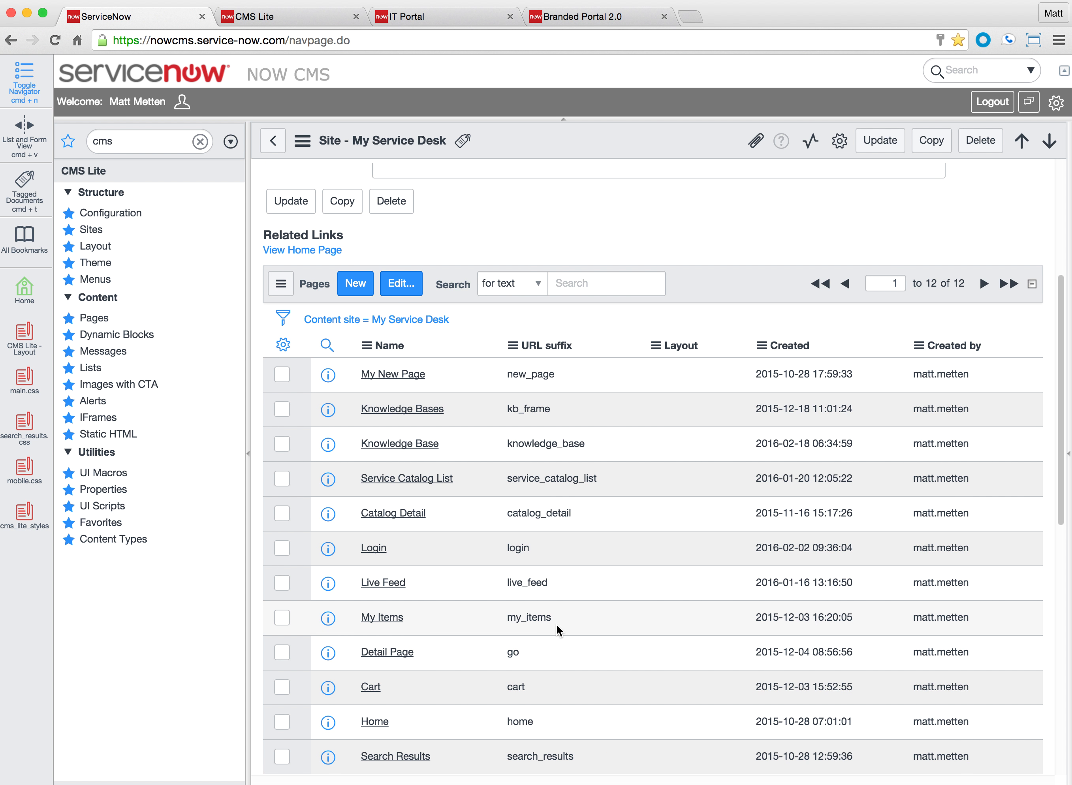
scroll(556, 623, down, 1)
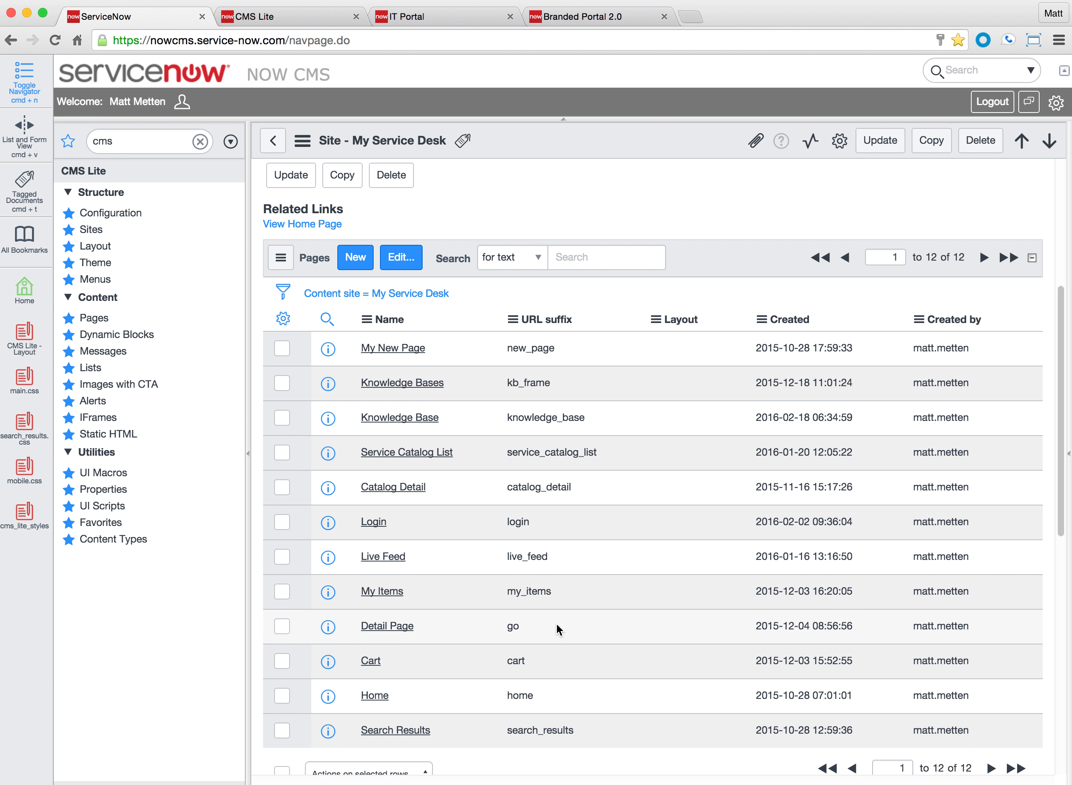
Step: Open the My New Page record, set its name to "Knowledge Detail" and URL suffix to "knowledge_detail", and save it
click(386, 347)
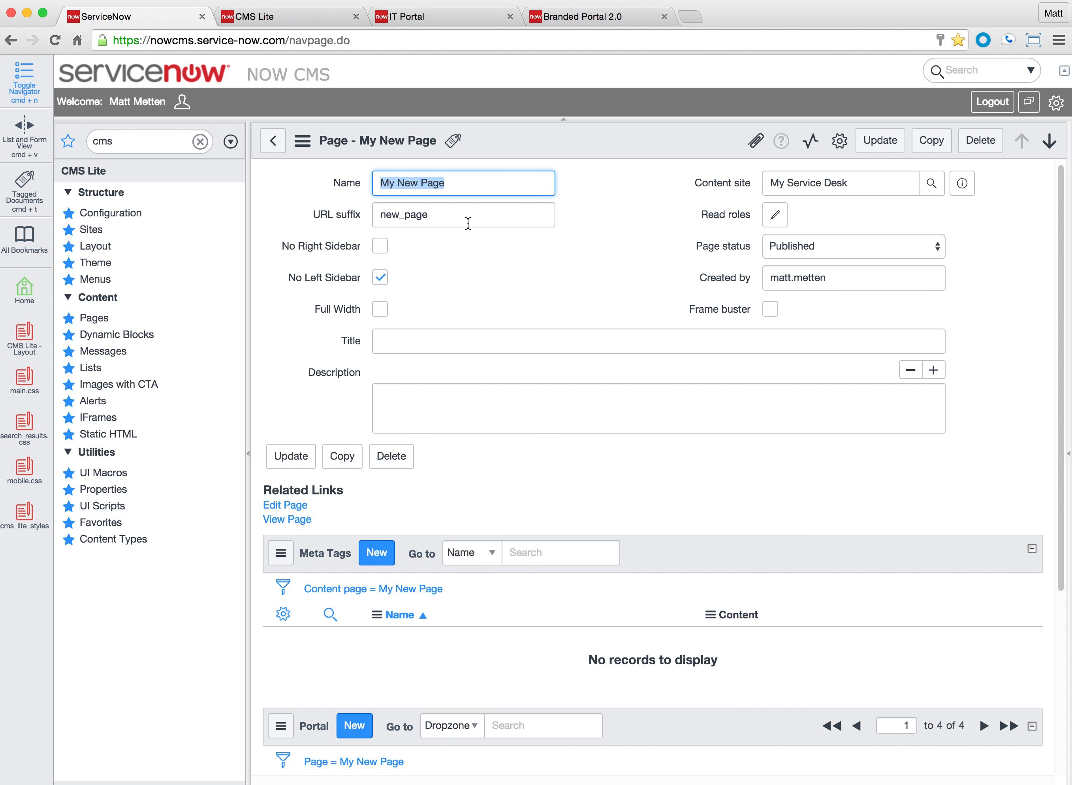
text(Knowledge)
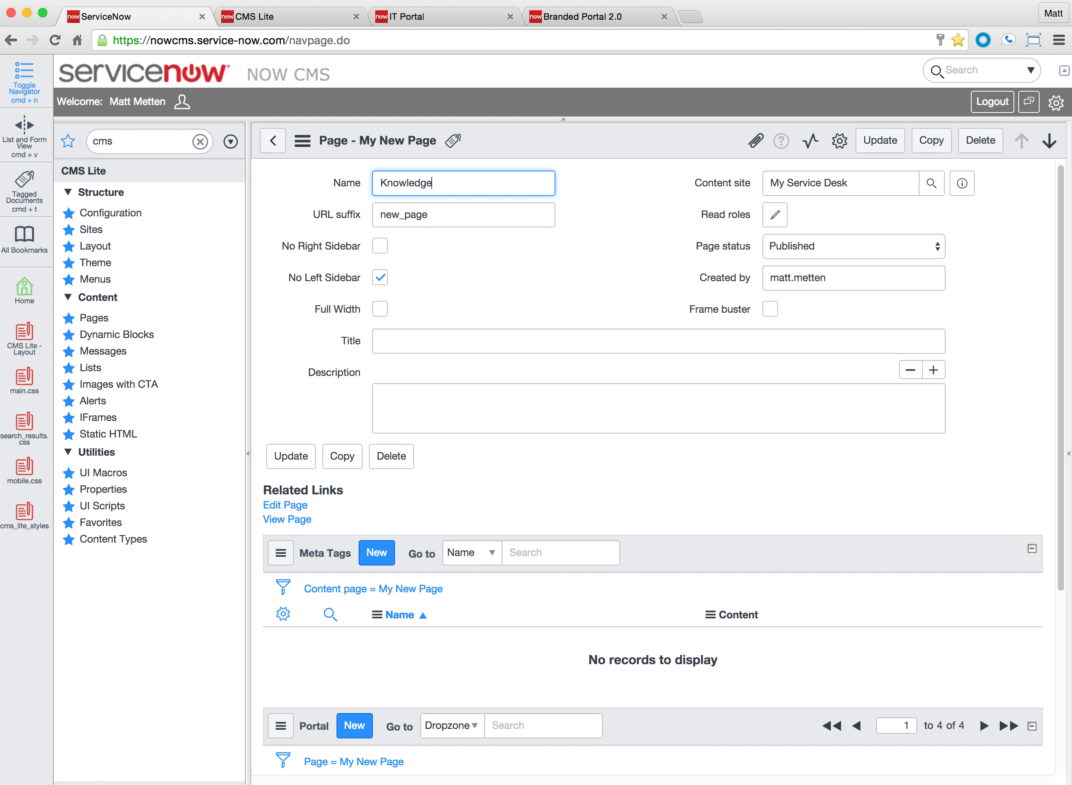
text( Detail)
key(Tab)
text(kno)
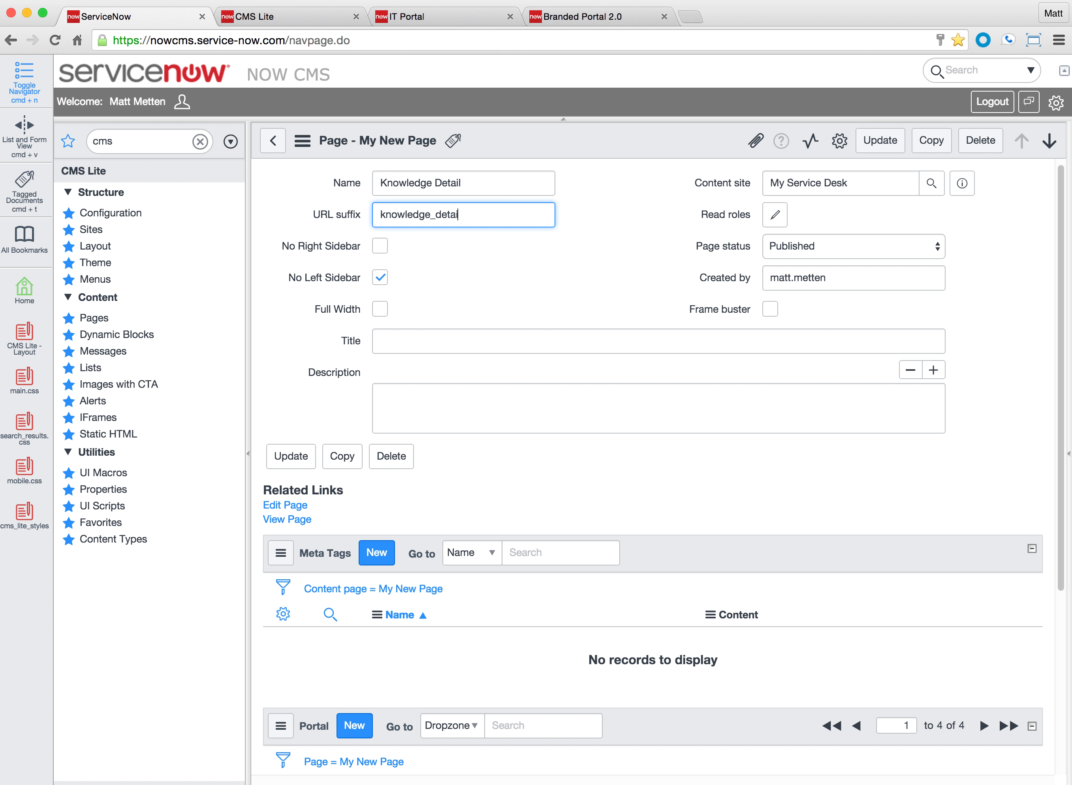
right_click(569, 140)
click(580, 149)
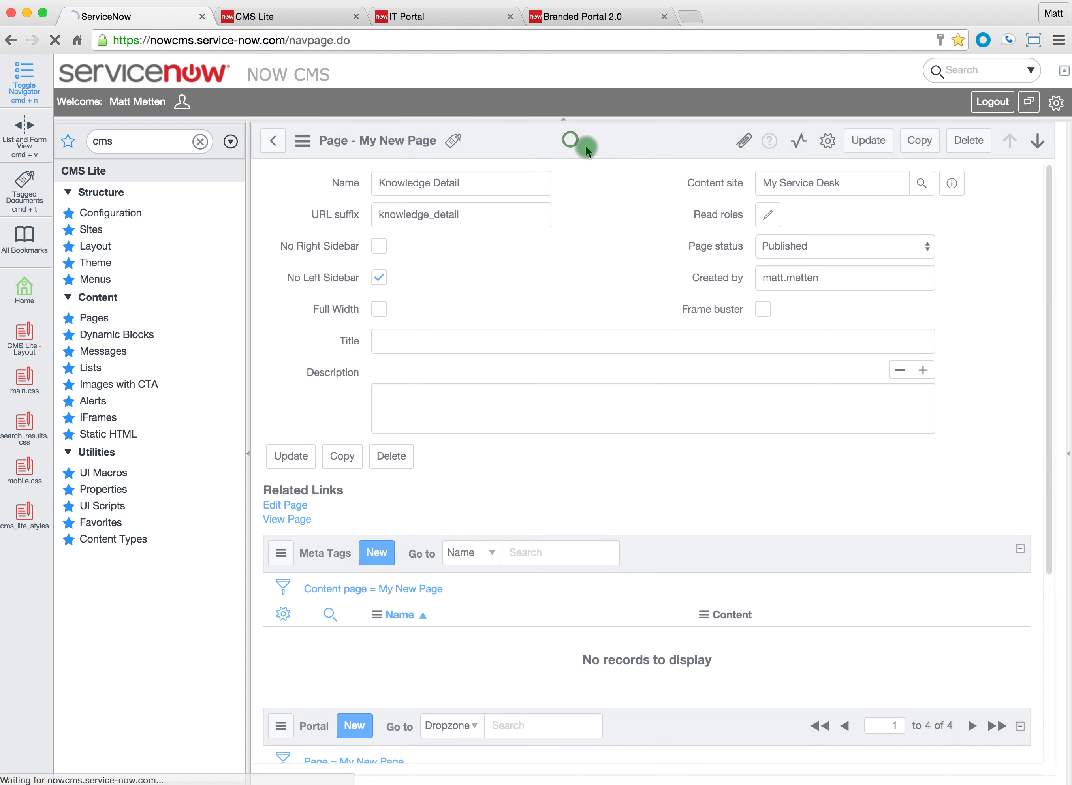
Step: Reload the Deleted Email Recovery article in the CMS Lite portal and return to the Knowledge Detail page record
click(285, 16)
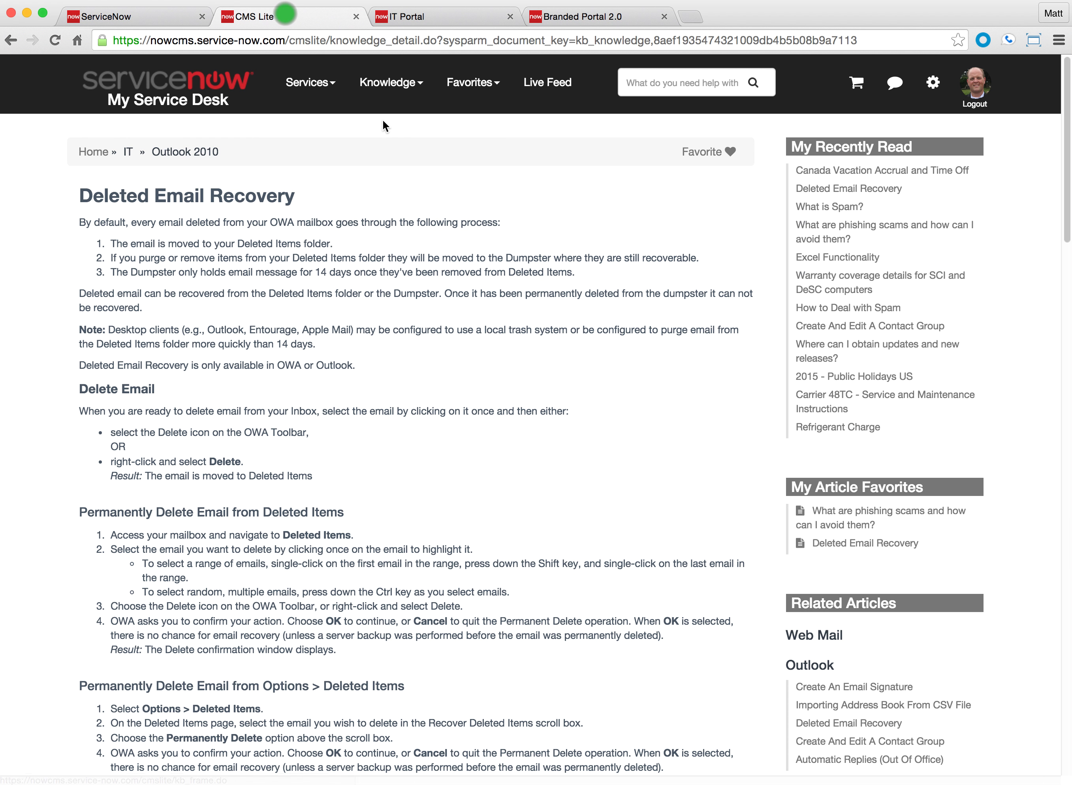
key(super+r)
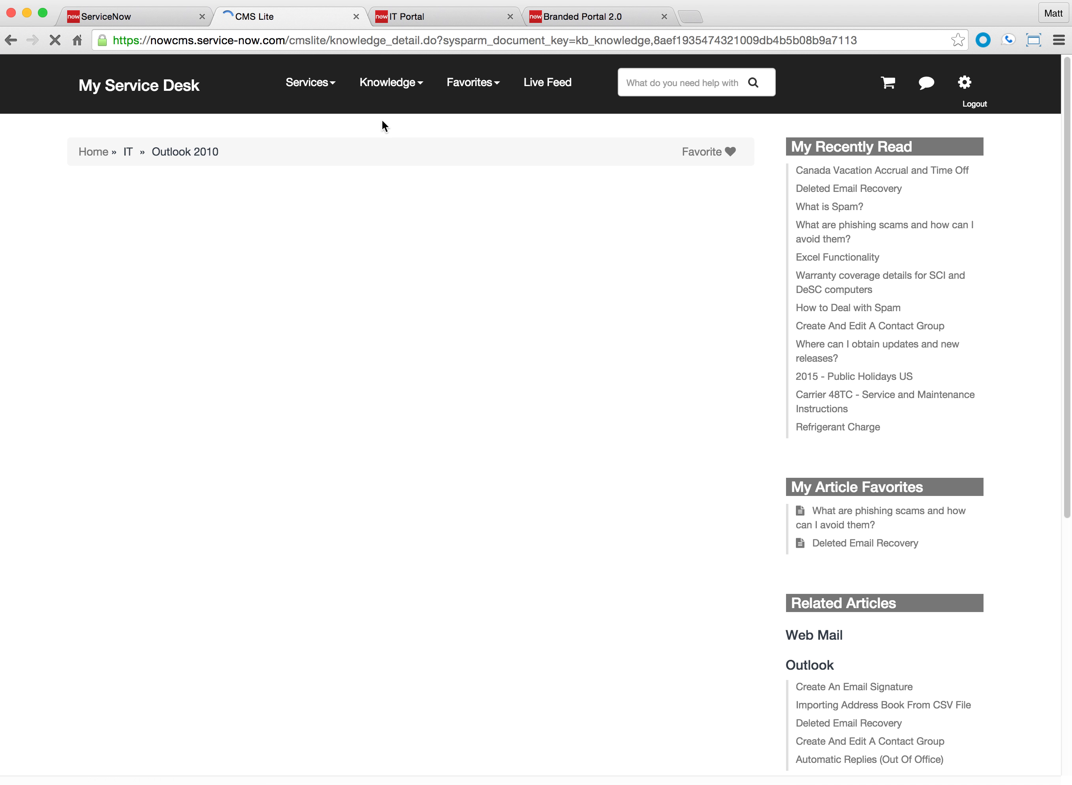
click(128, 17)
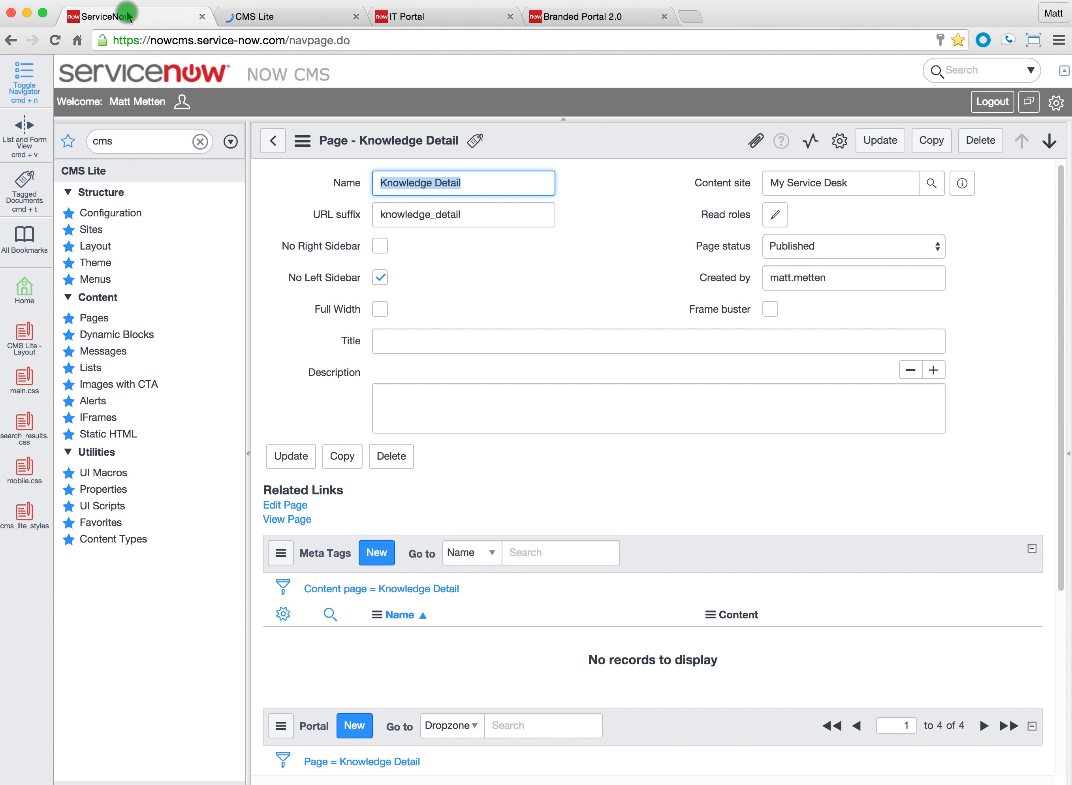
Step: Open the CMS Lite site record from the list of sites and review its Pages and Content Types
click(97, 232)
click(377, 265)
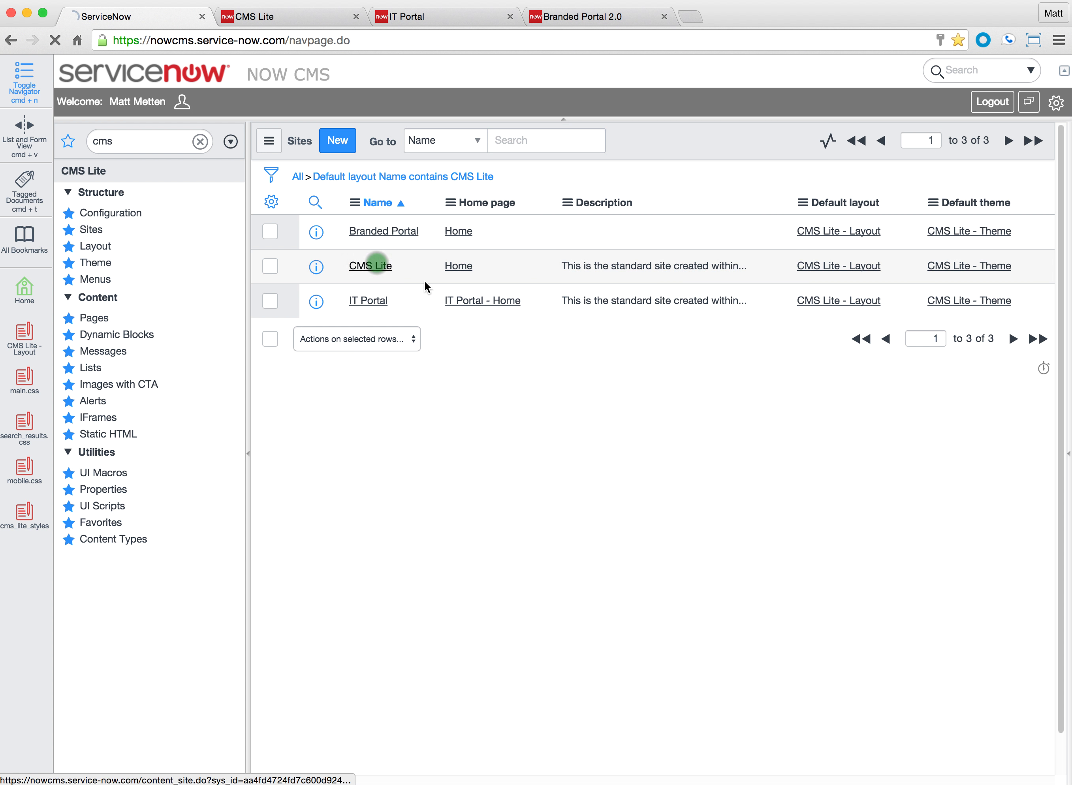
scroll(608, 477, down, 3)
scroll(609, 481, down, 10)
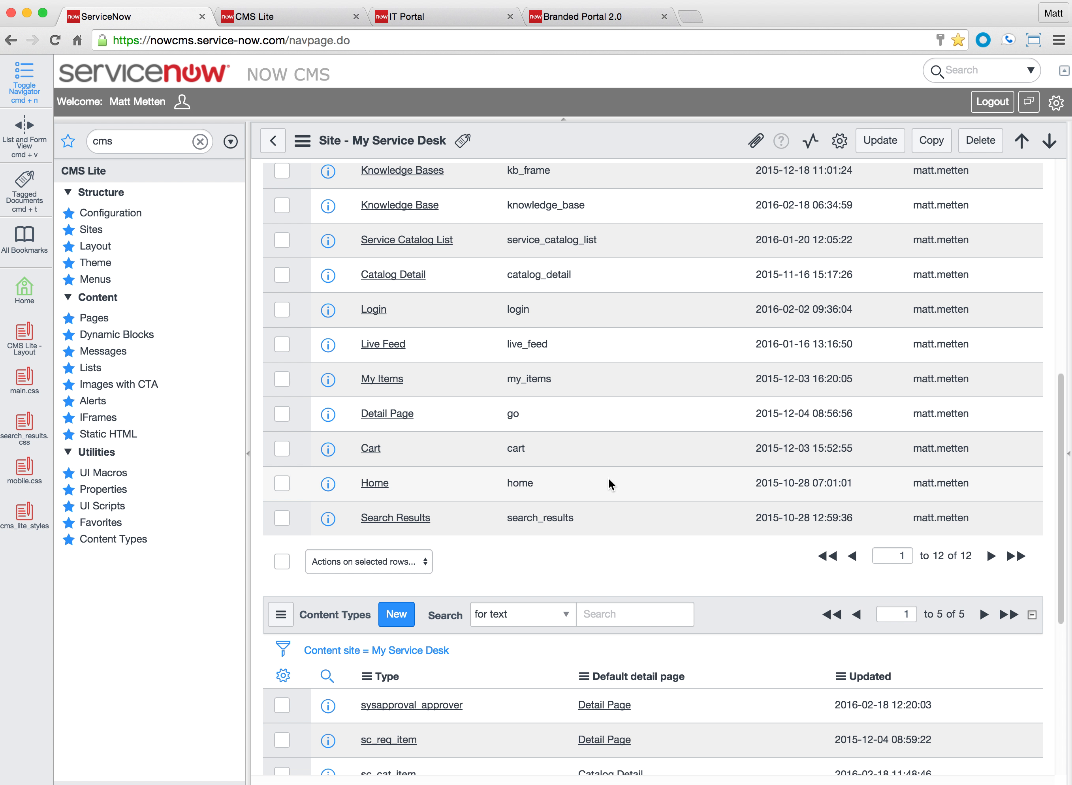
scroll(609, 478, up, 11)
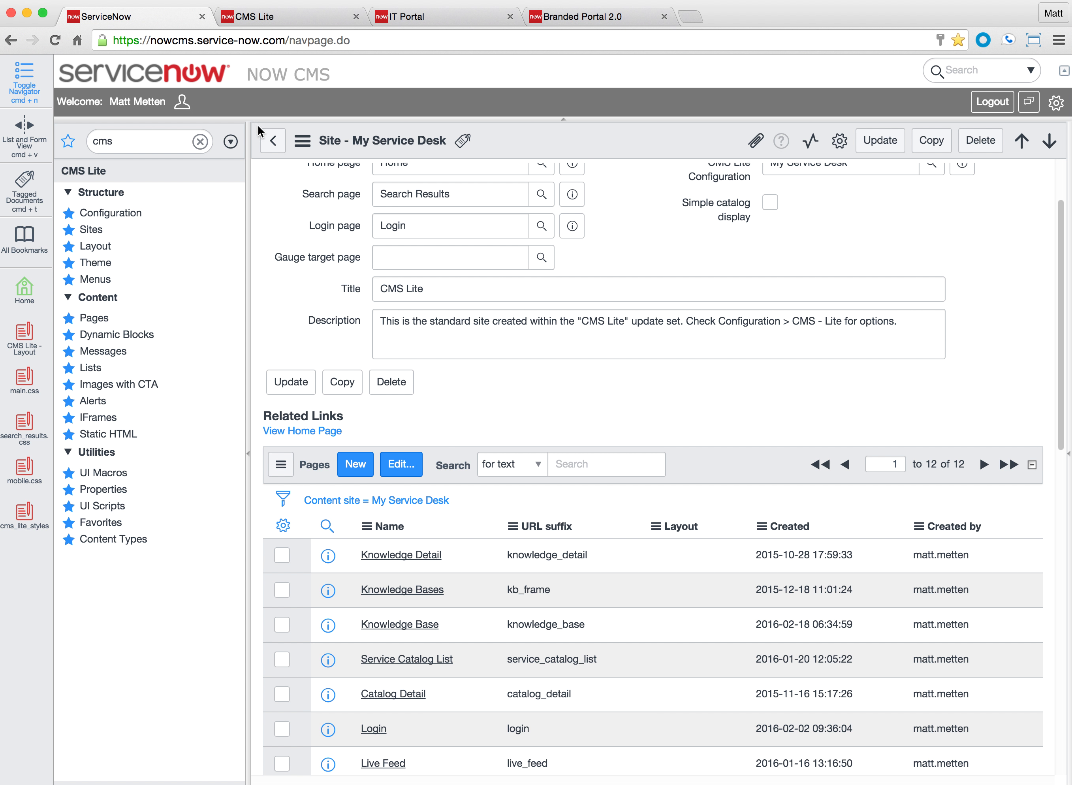
Step: Open the My Service Desk portal home page and view its My Items, My Approvals and Get Help sections
click(284, 17)
click(171, 103)
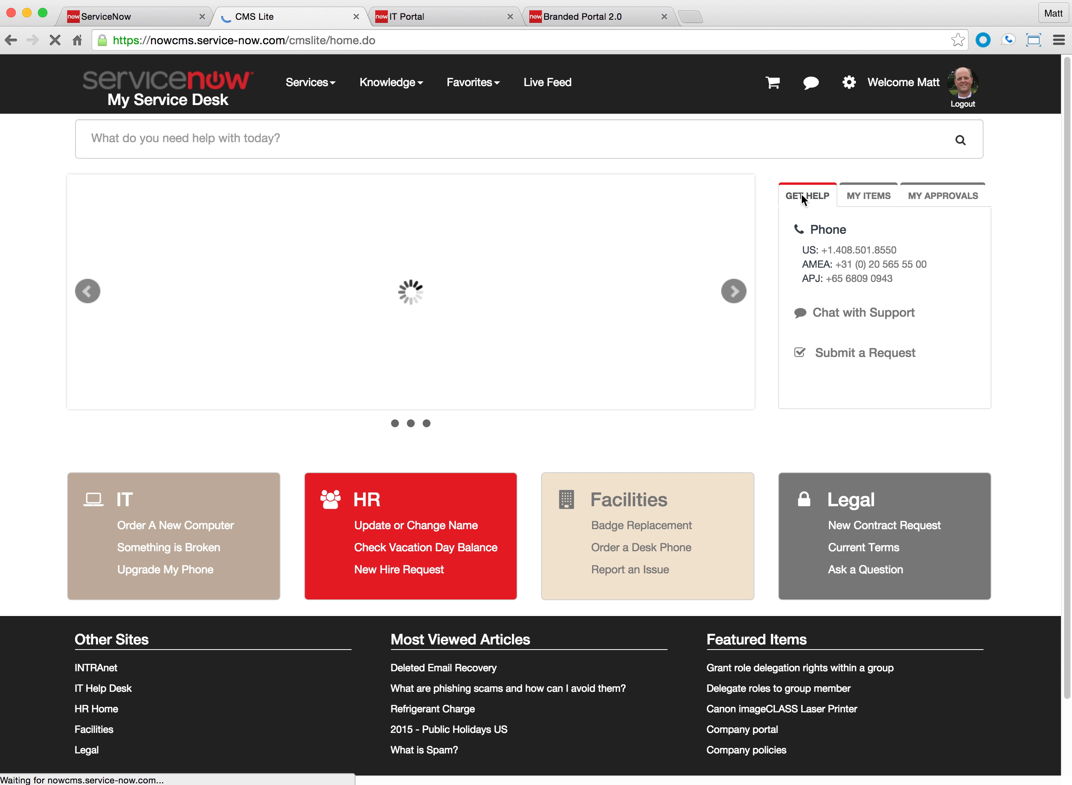
click(875, 196)
click(916, 196)
click(816, 196)
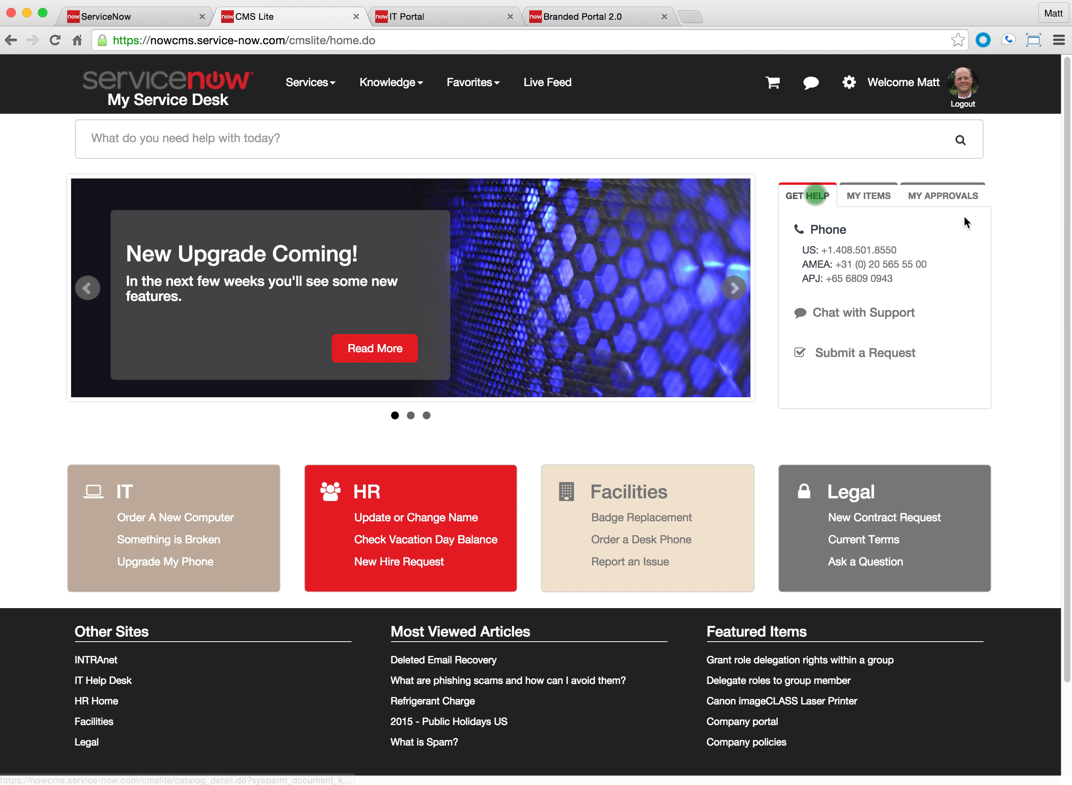
Step: Open the CMS Lite - Home Right Column dynamic block and examine the XML code that builds its sections
click(165, 15)
click(103, 324)
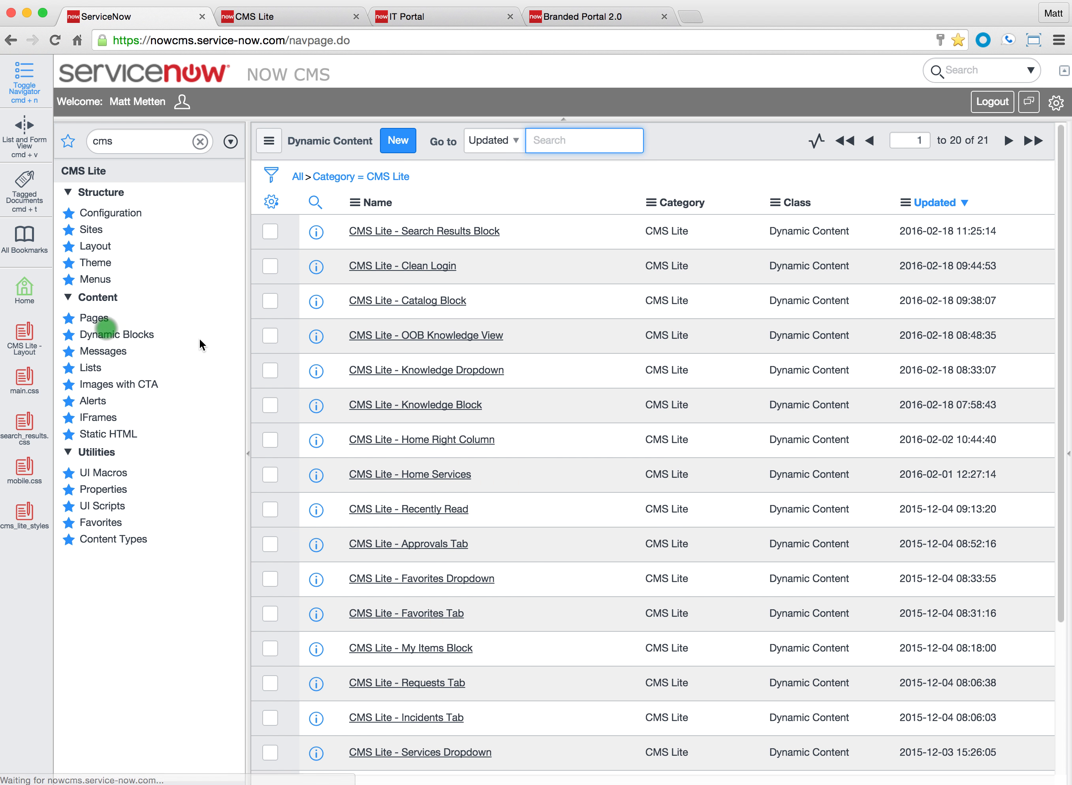
scroll(550, 311, down, 2)
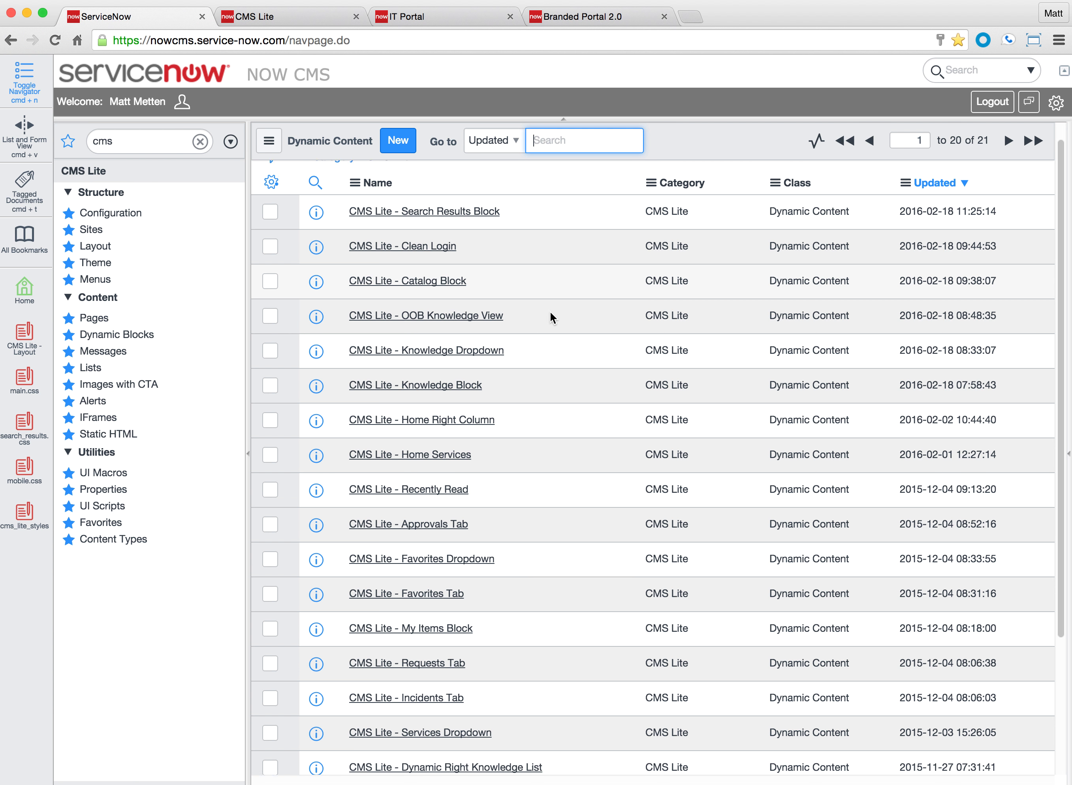
scroll(551, 315, down, 3)
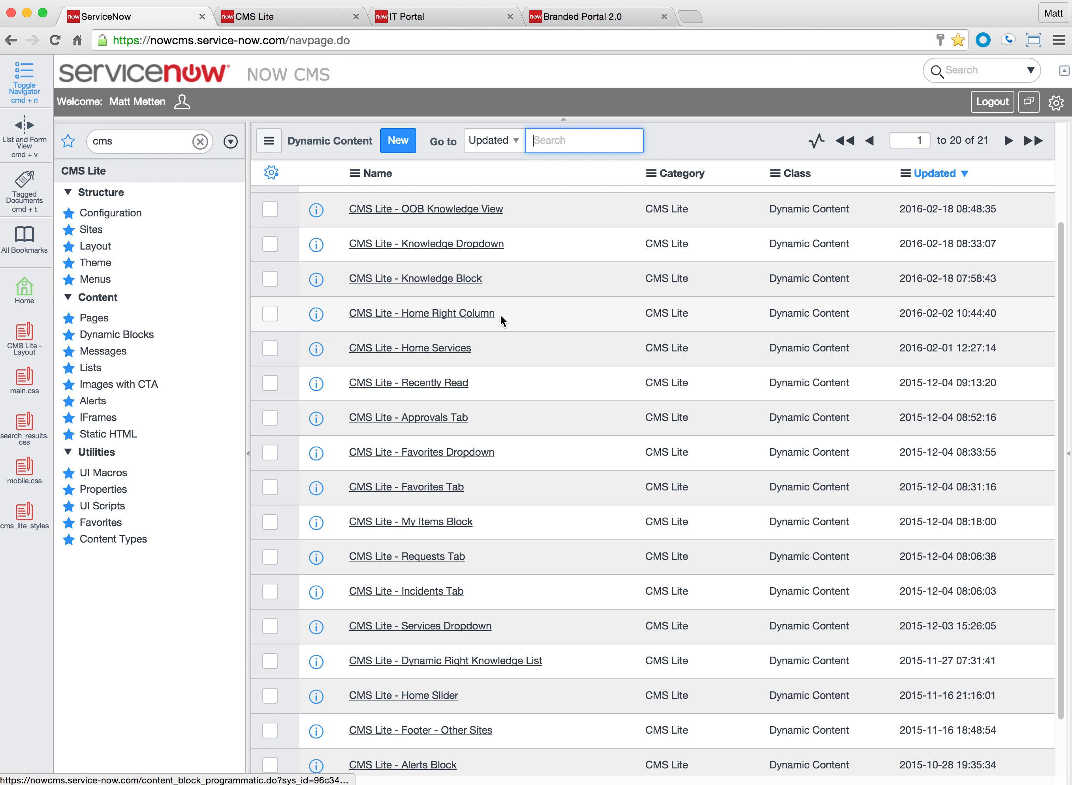
click(457, 313)
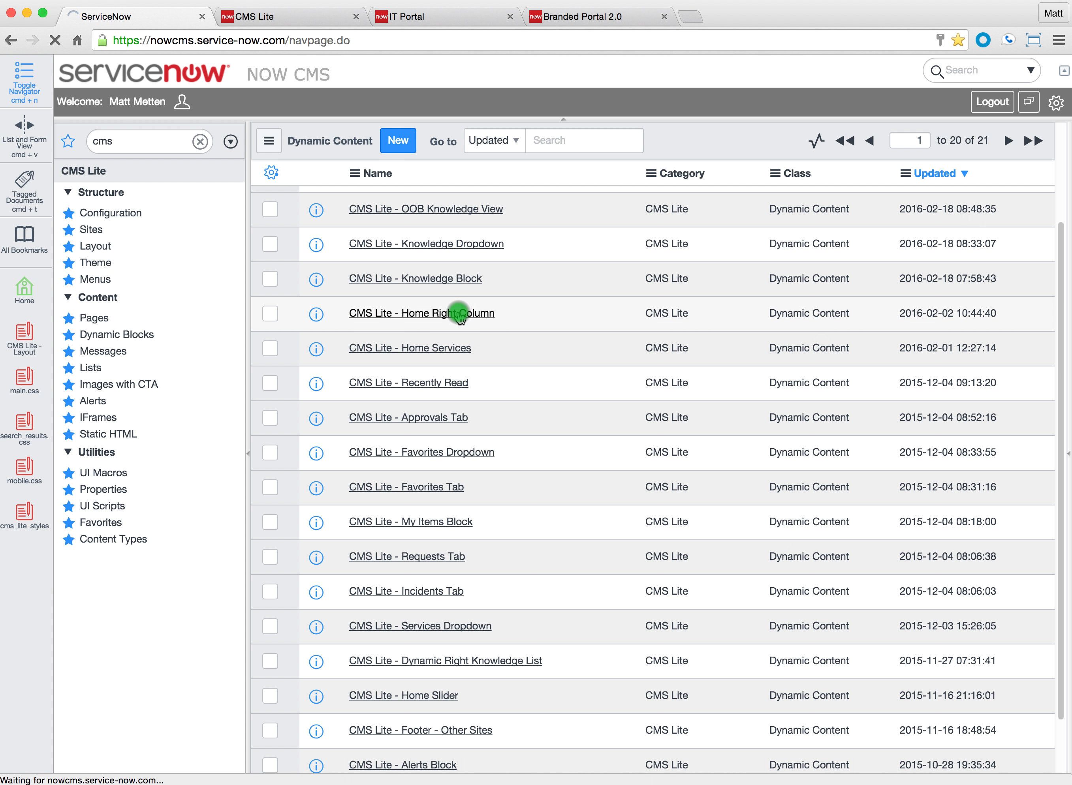
scroll(625, 482, down, 5)
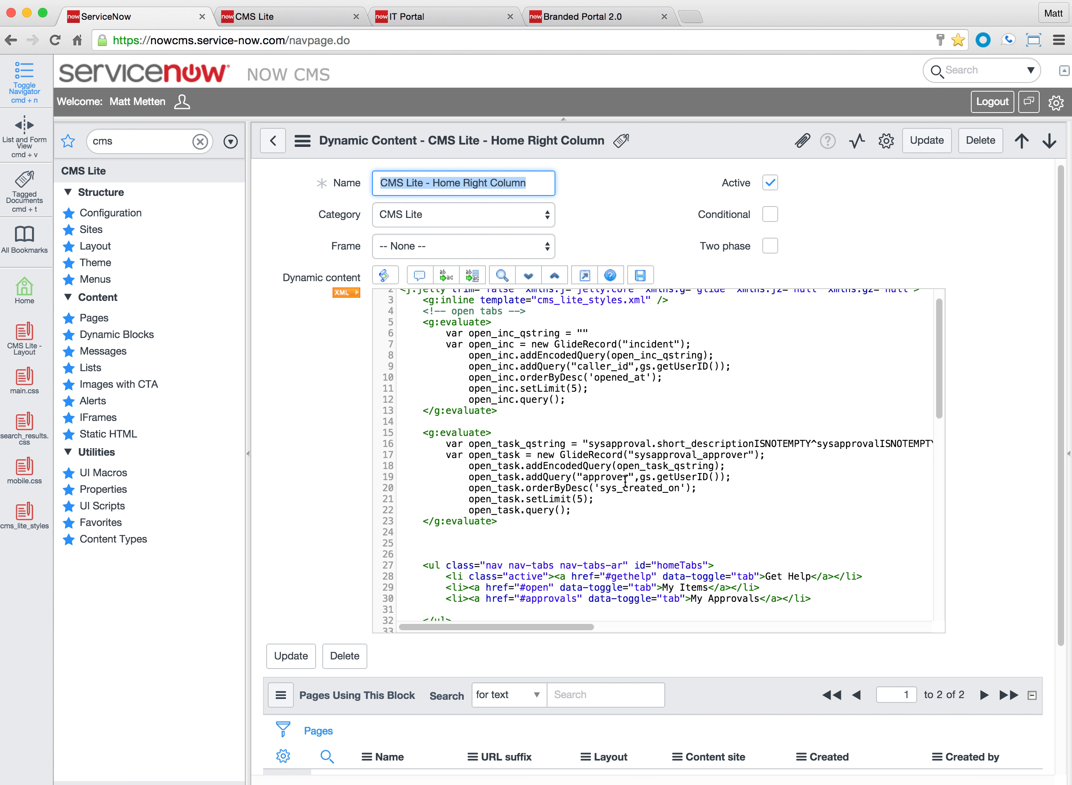
scroll(626, 481, down, 4)
scroll(627, 481, down, 10)
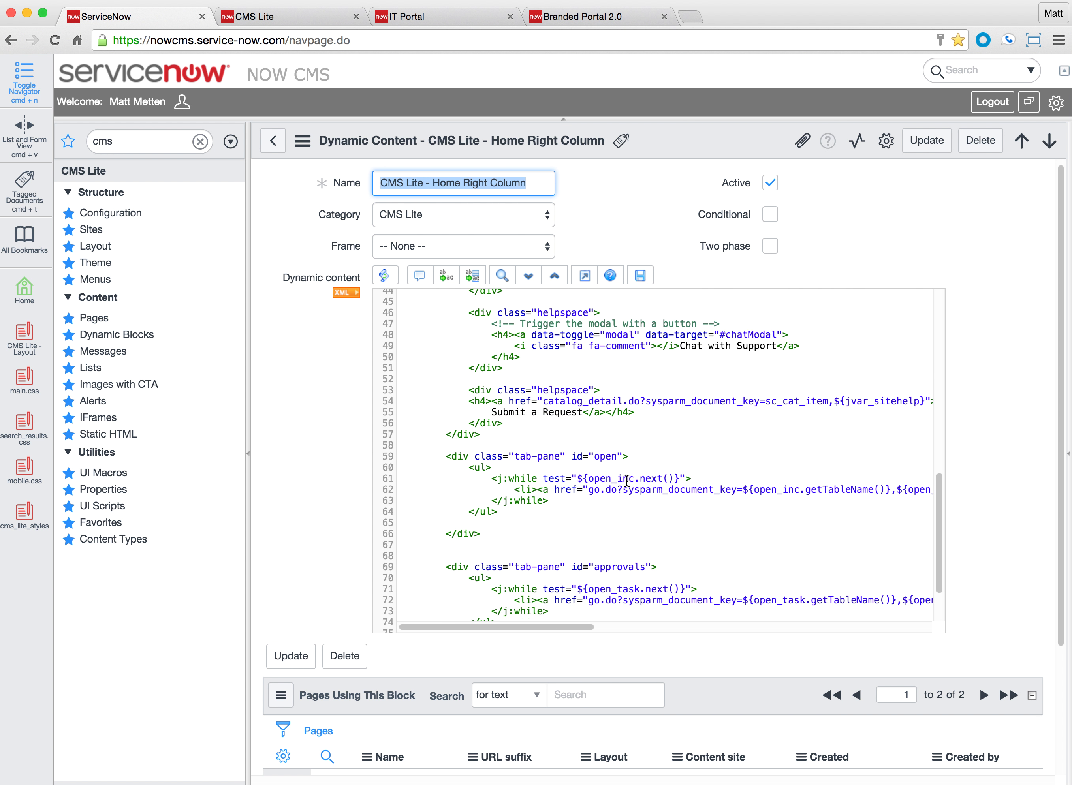
scroll(598, 467, up, 12)
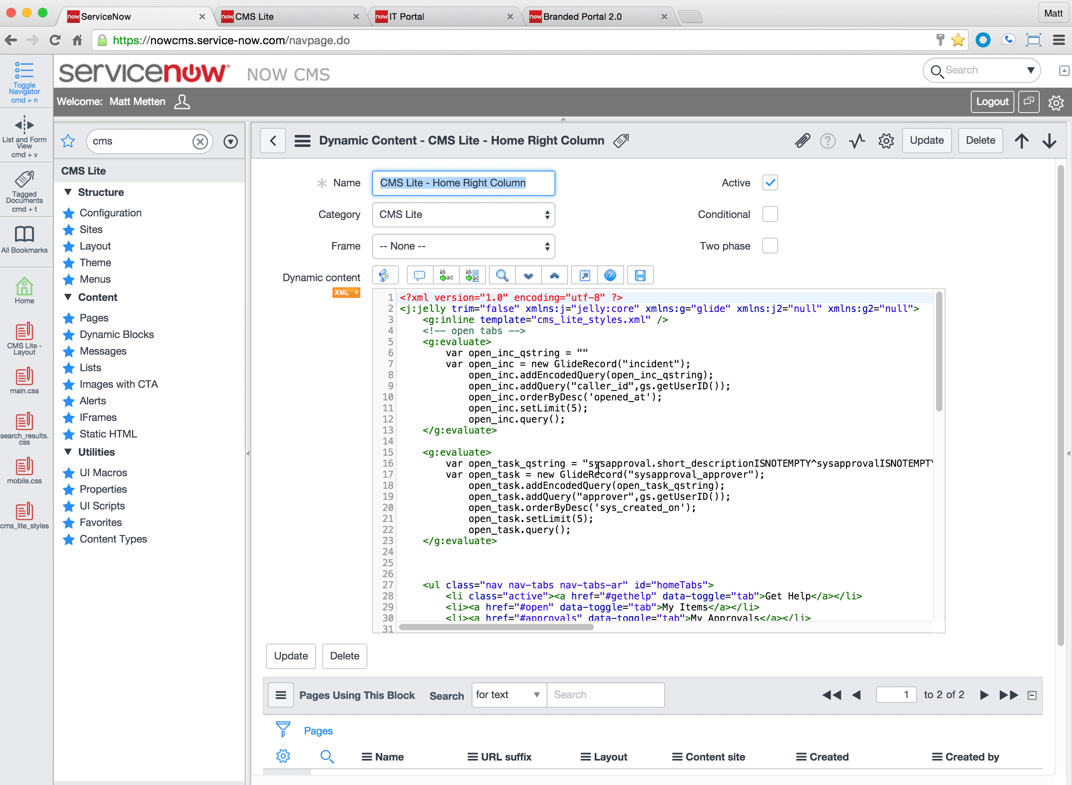
Step: Return to the list of dynamic blocks and compare it with the IT Portal home page
click(117, 334)
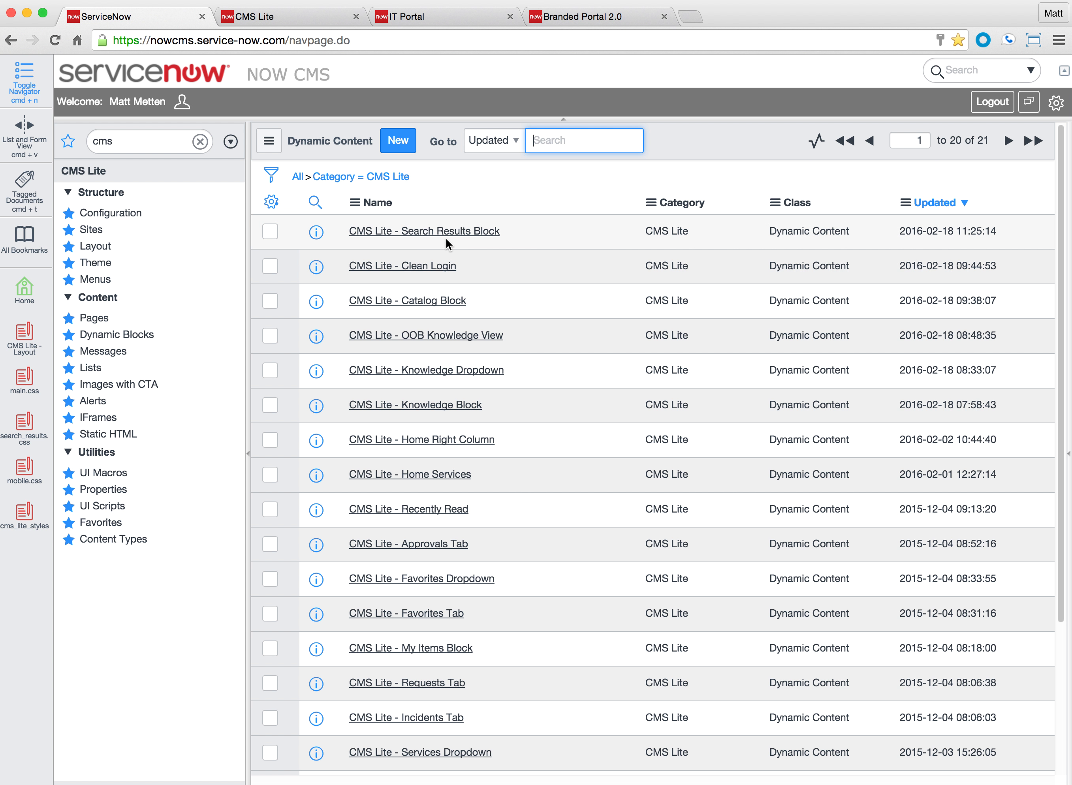
scroll(424, 670, down, 1)
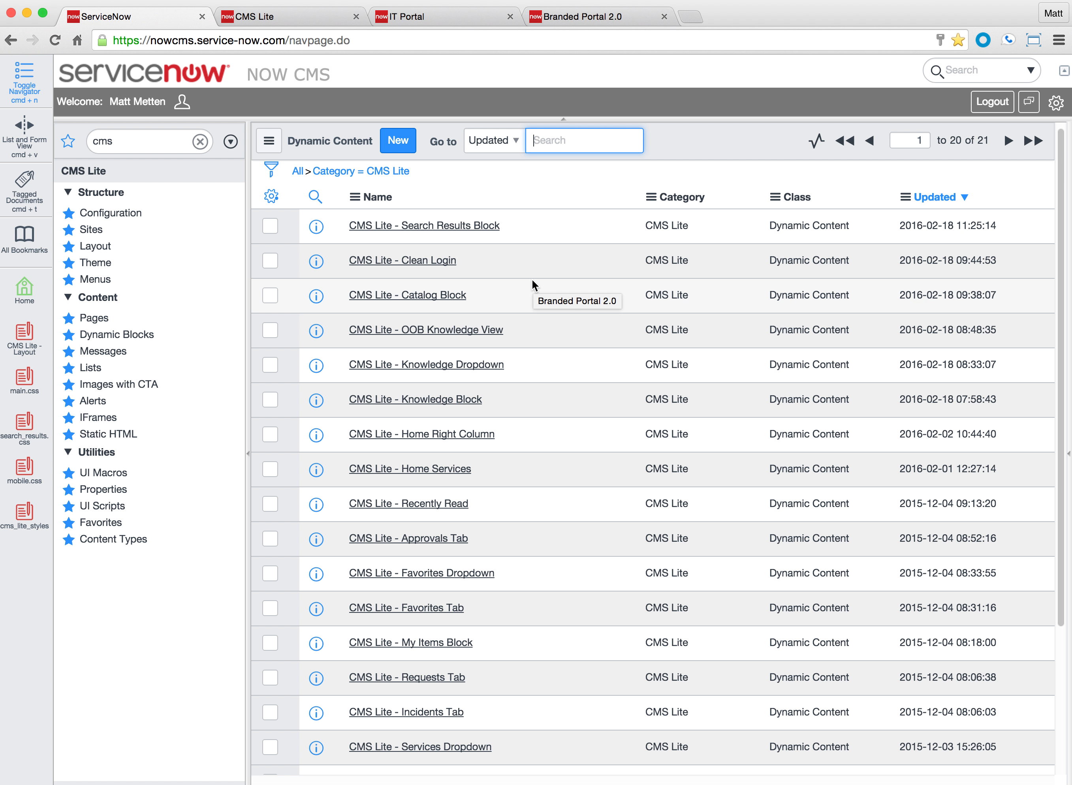
click(411, 14)
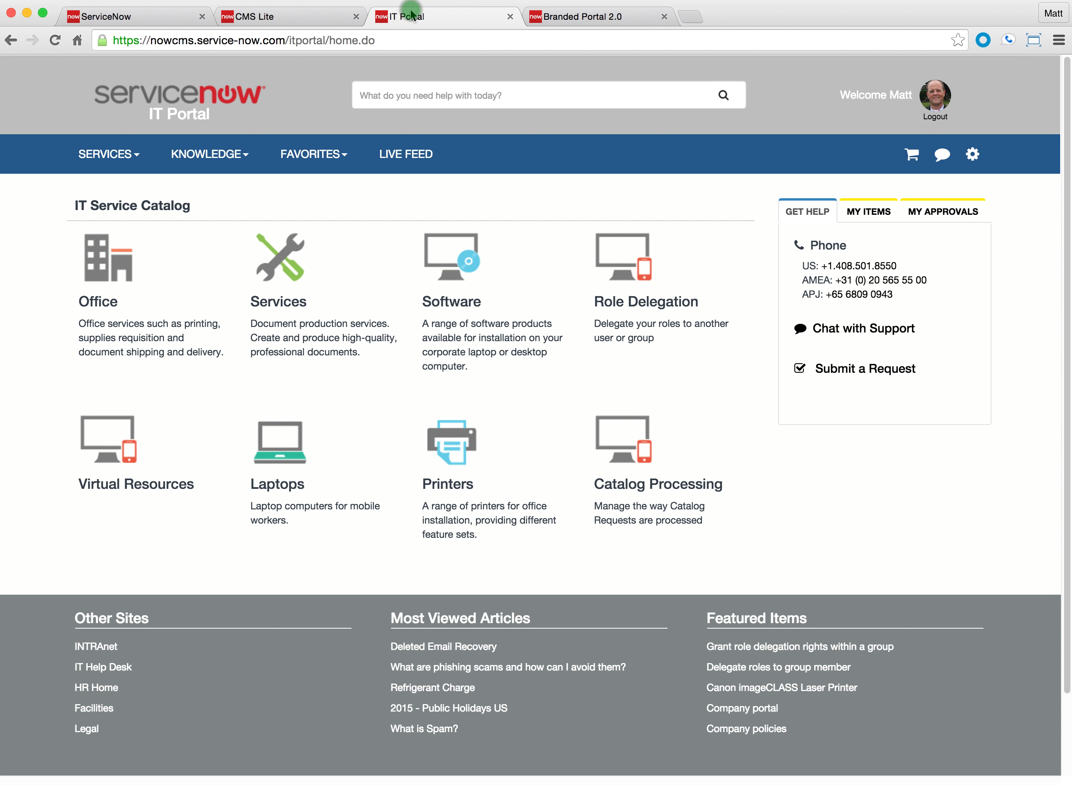
click(166, 17)
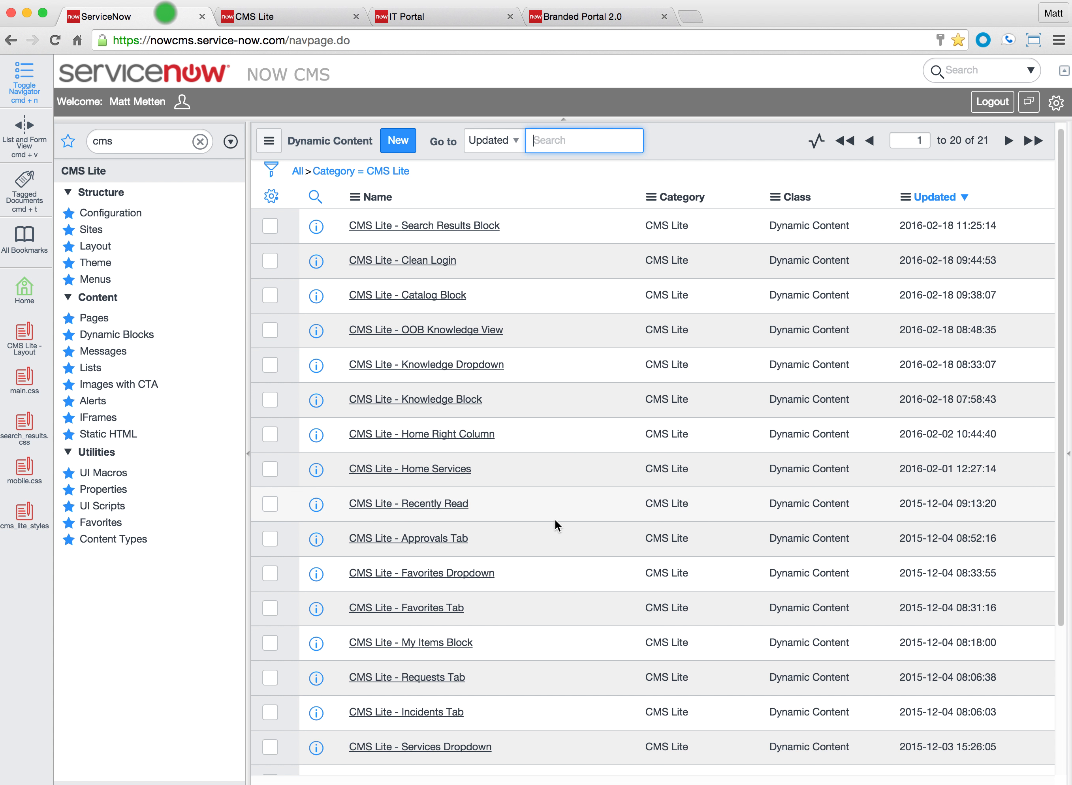
Step: Review the rest of the CMS Lite dynamic content blocks, including the second page of the list
scroll(555, 521, down, 2)
scroll(556, 522, down, 10)
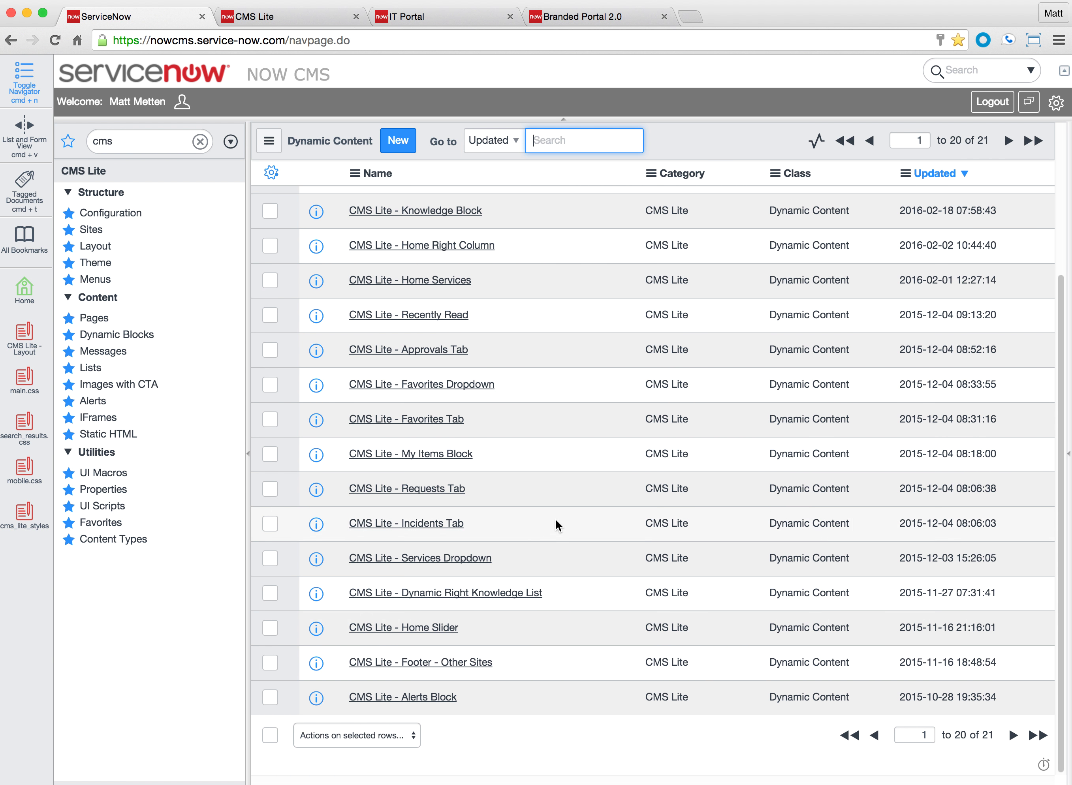
click(1015, 735)
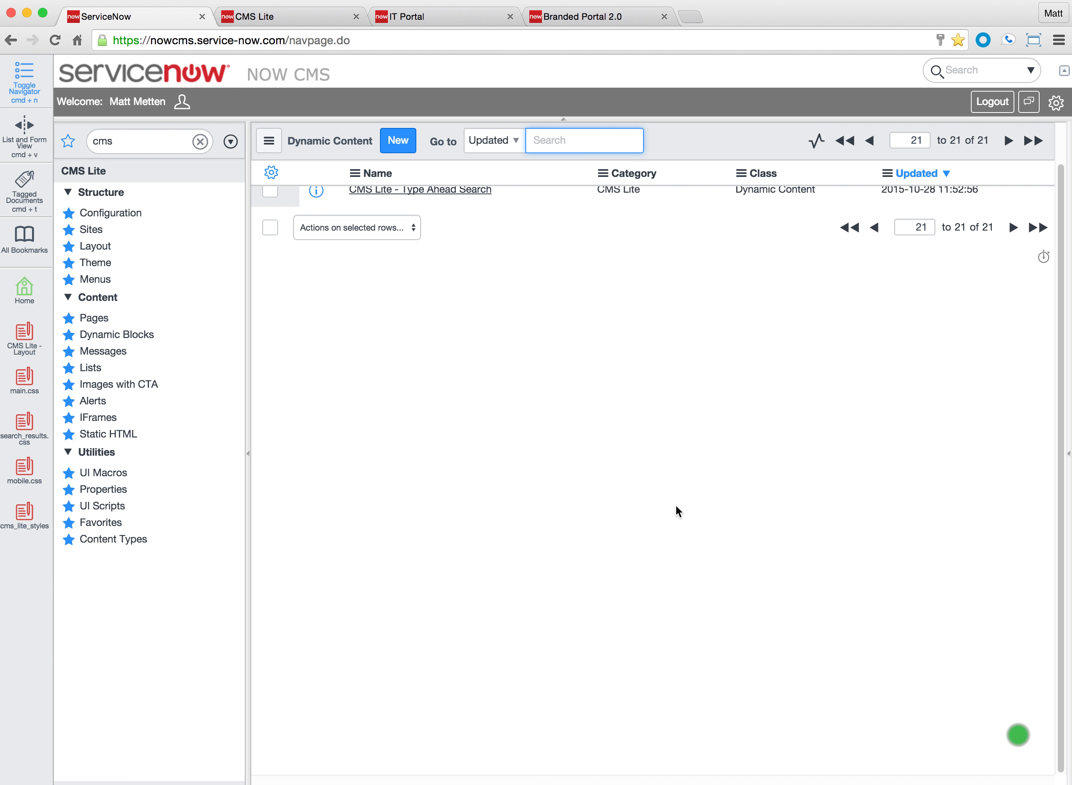
scroll(705, 488, up, 2)
click(875, 270)
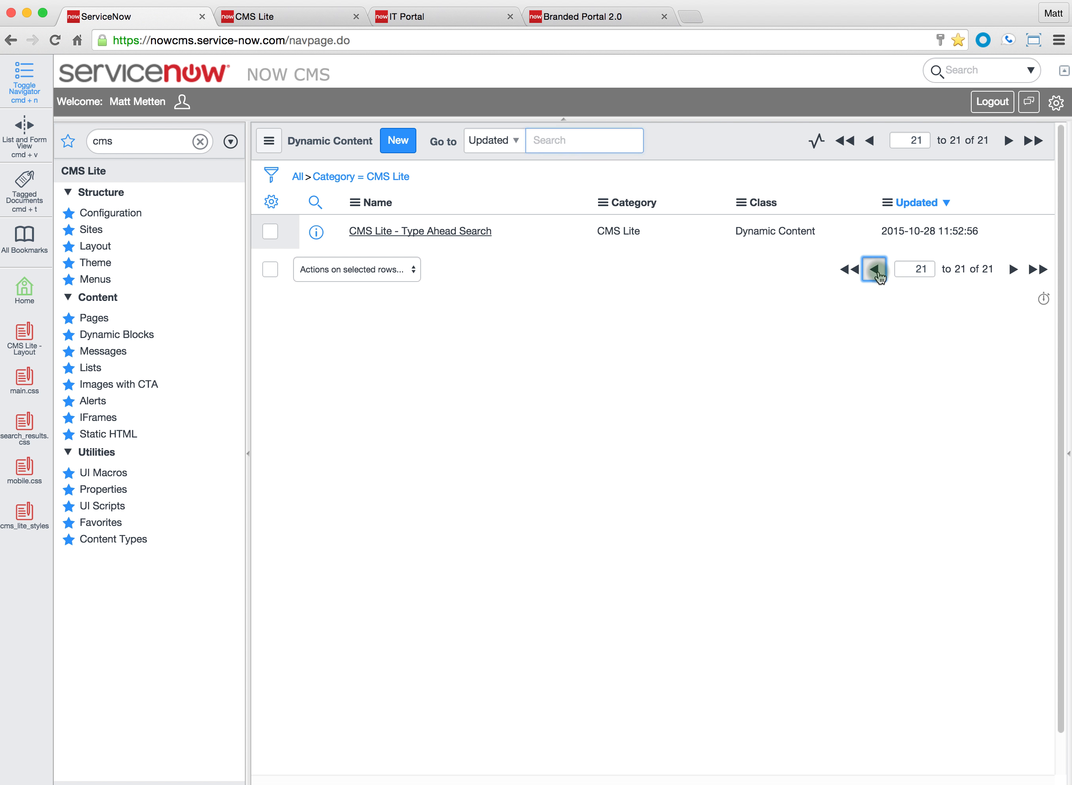
Step: Open the CMS Lite - IT Service Catalog list of content and compare its settings with the catalog on the IT Portal home page
click(91, 368)
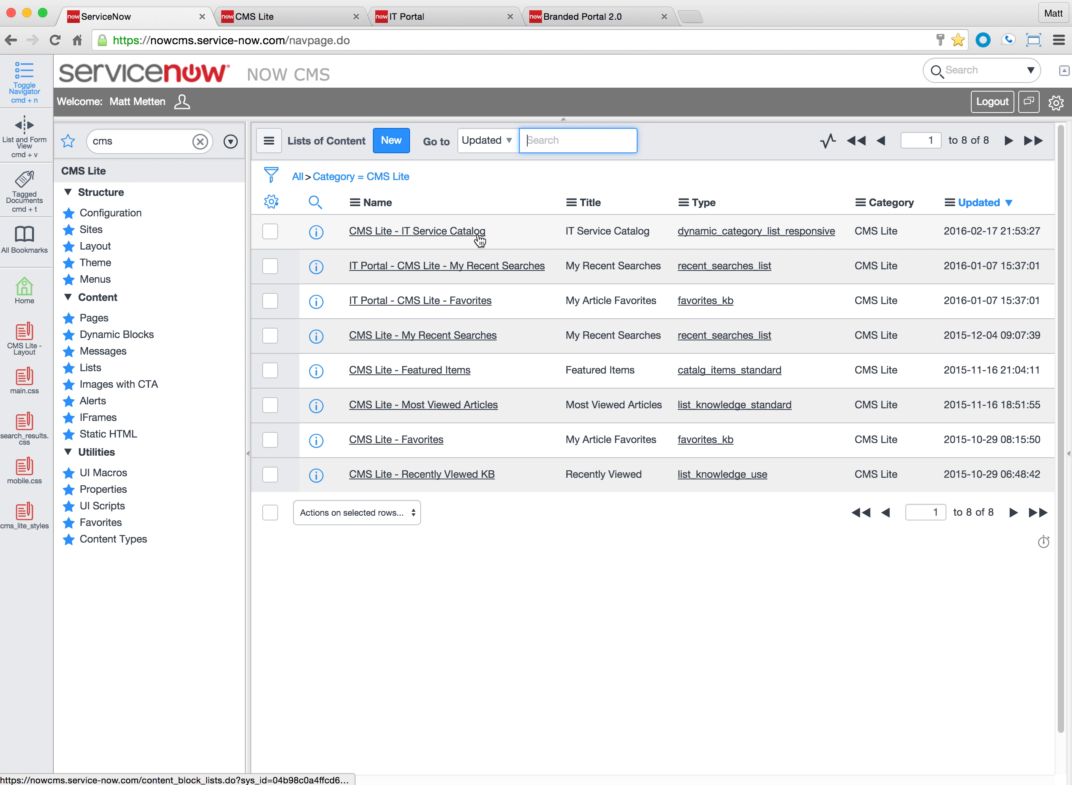
click(480, 235)
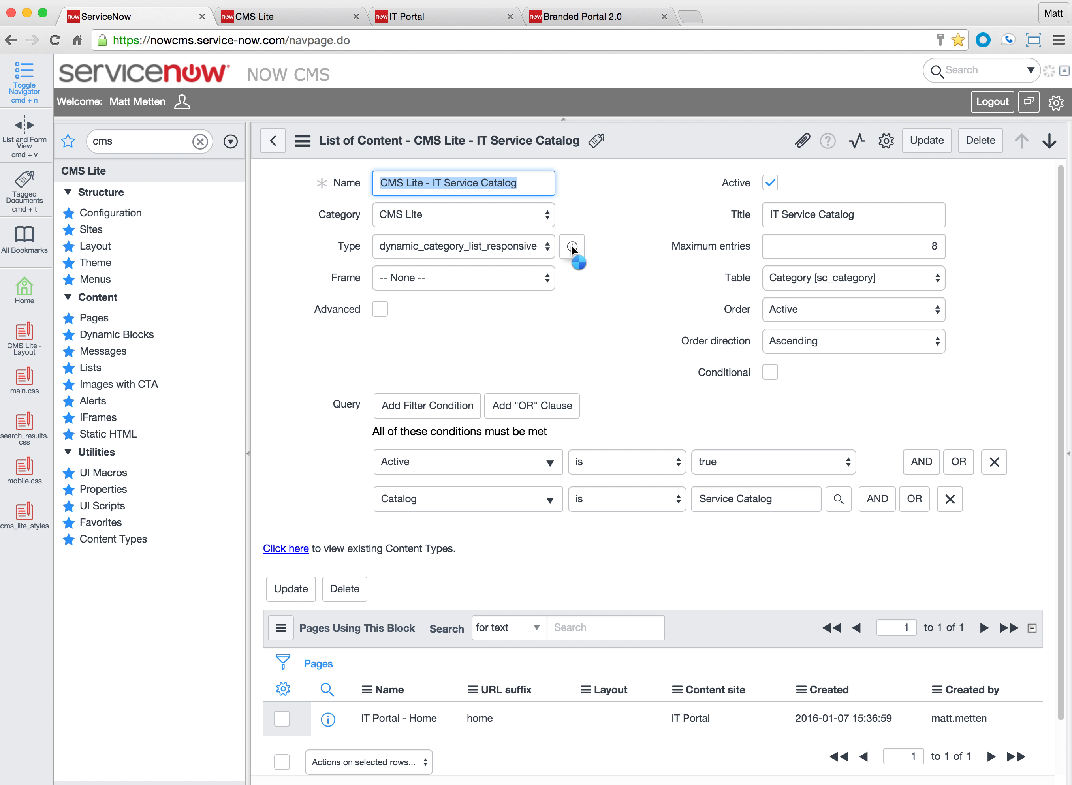
mouse_move(573, 249)
click(290, 17)
click(432, 15)
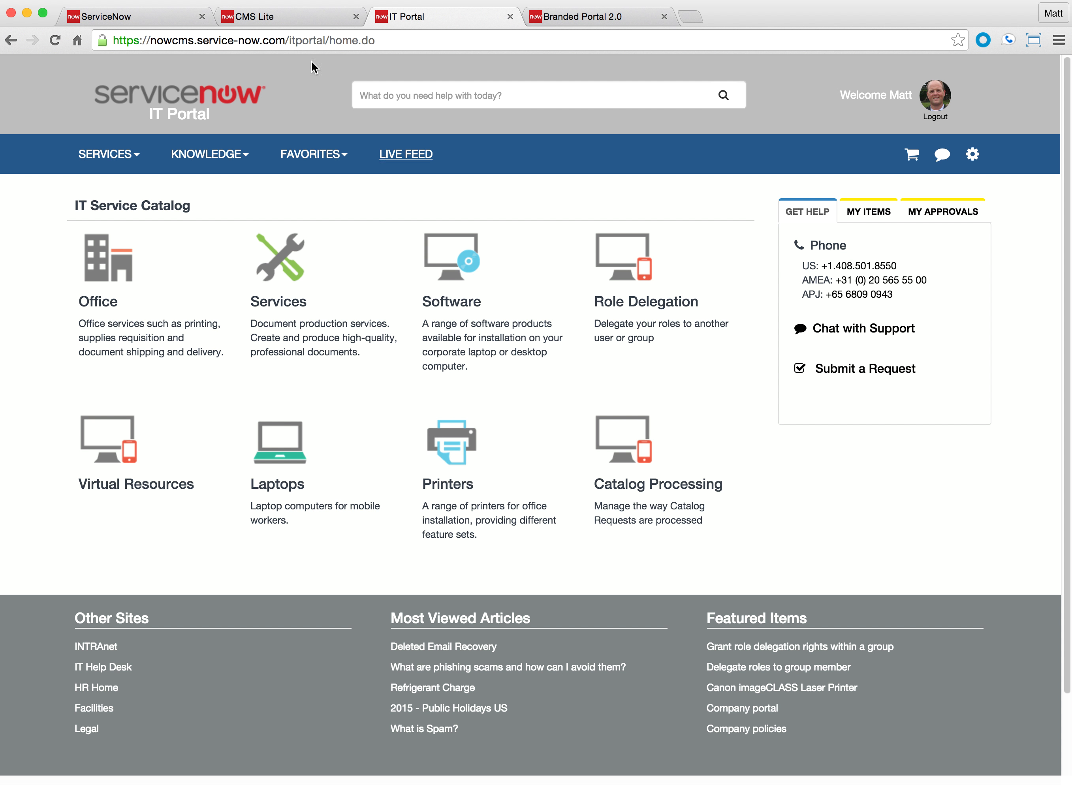
click(272, 17)
click(95, 17)
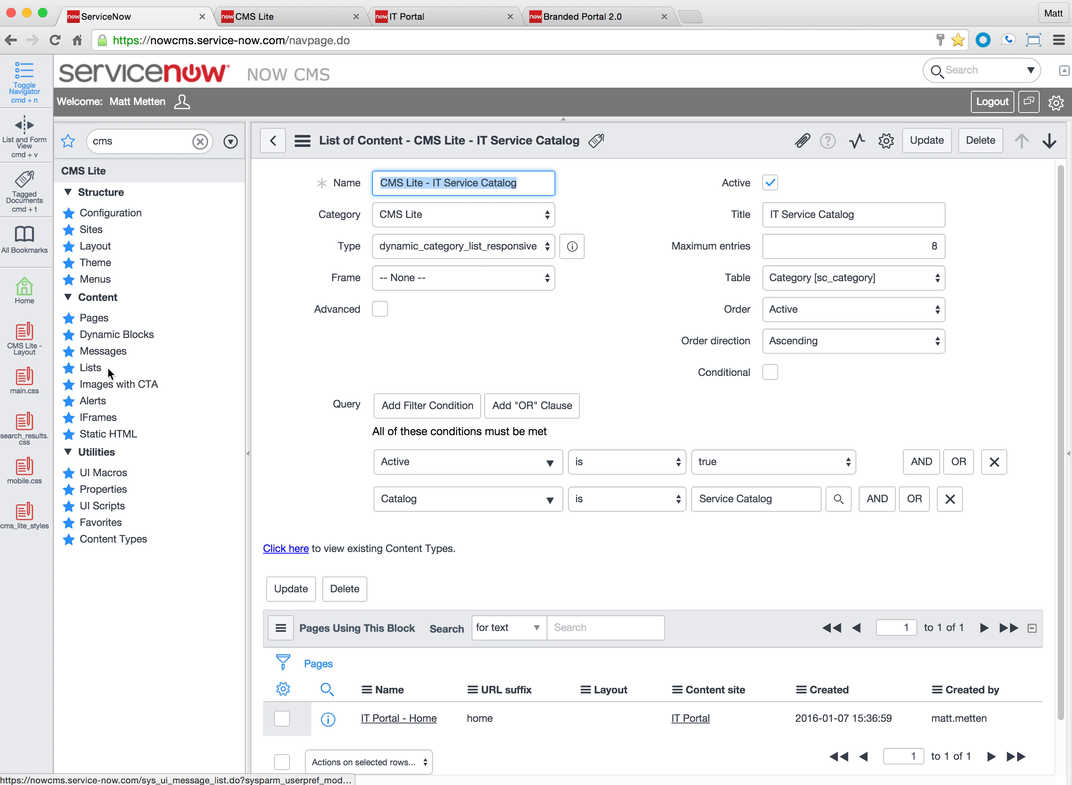
Step: Open the CMS Lite messages list and highlight the word "Welcome" in the header of the My Service Desk home page
click(108, 338)
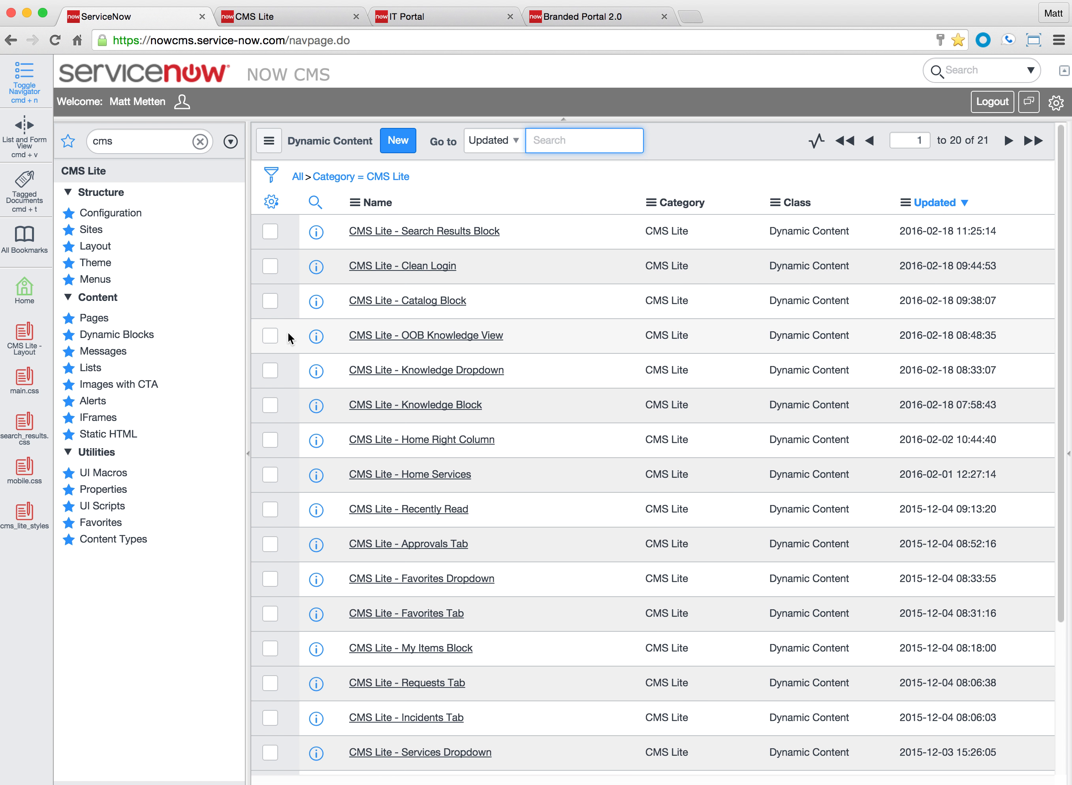
click(99, 351)
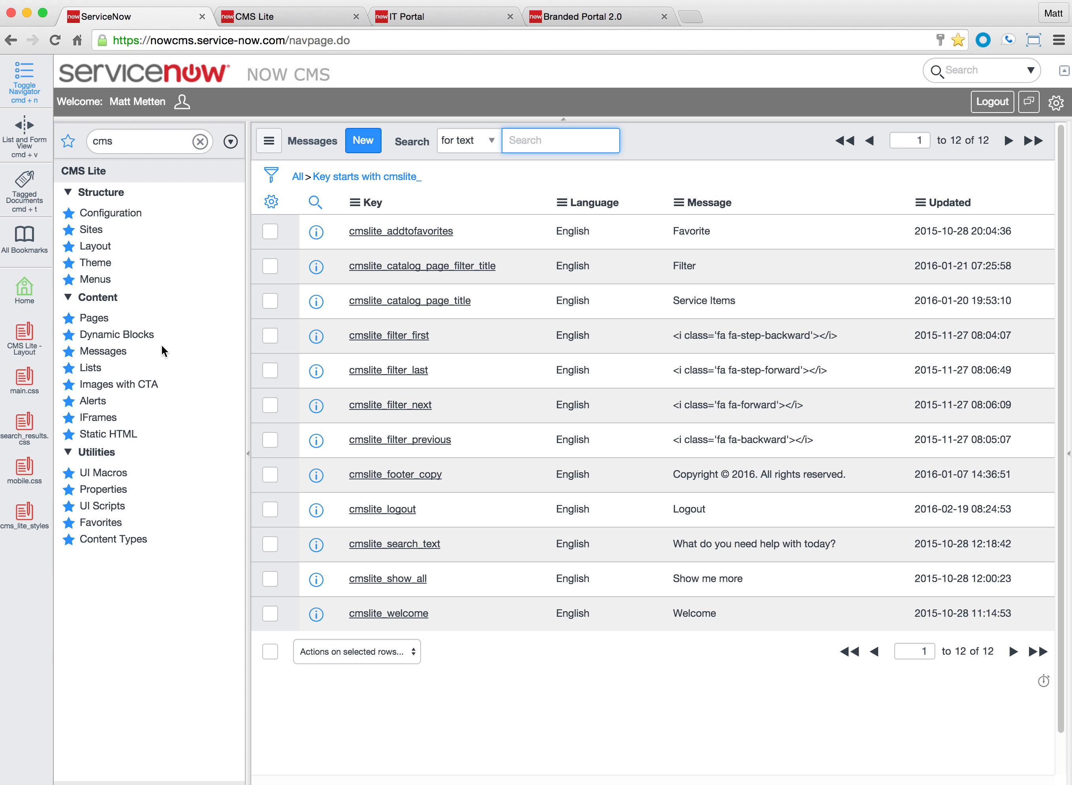
click(293, 12)
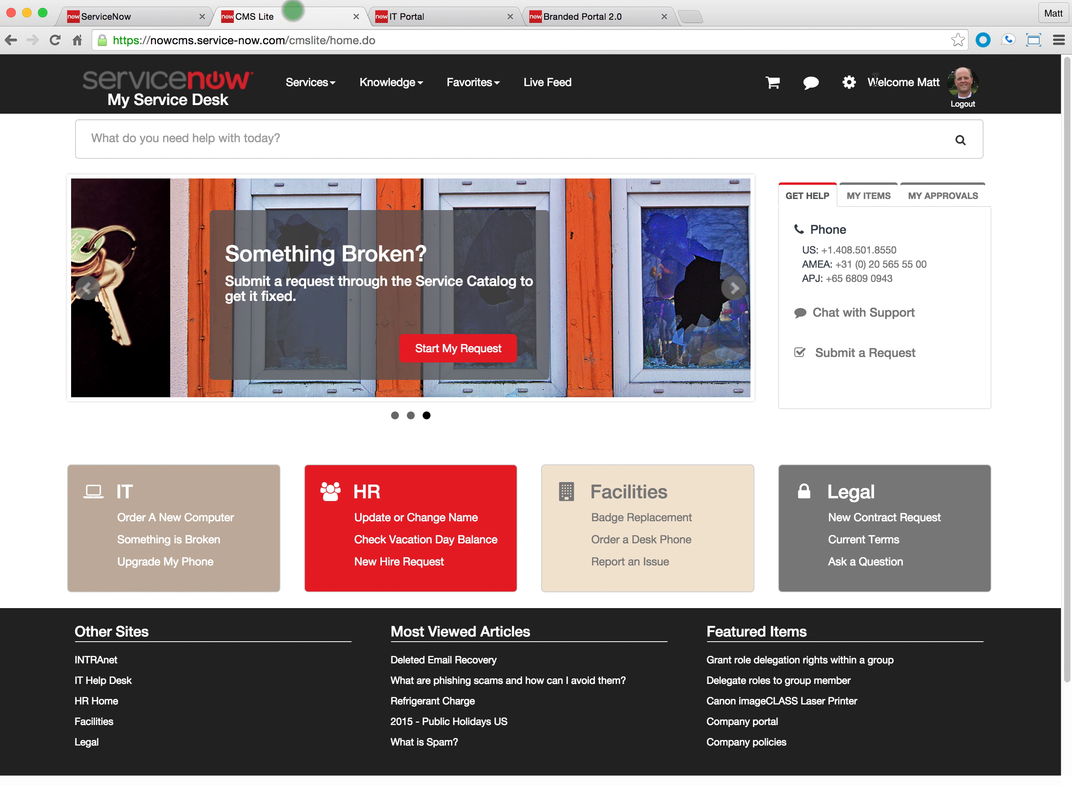
triple_click(875, 81)
click(895, 82)
mouse_move(868, 82)
mouse_down()
mouse_move(930, 84)
mouse_move(917, 85)
mouse_up()
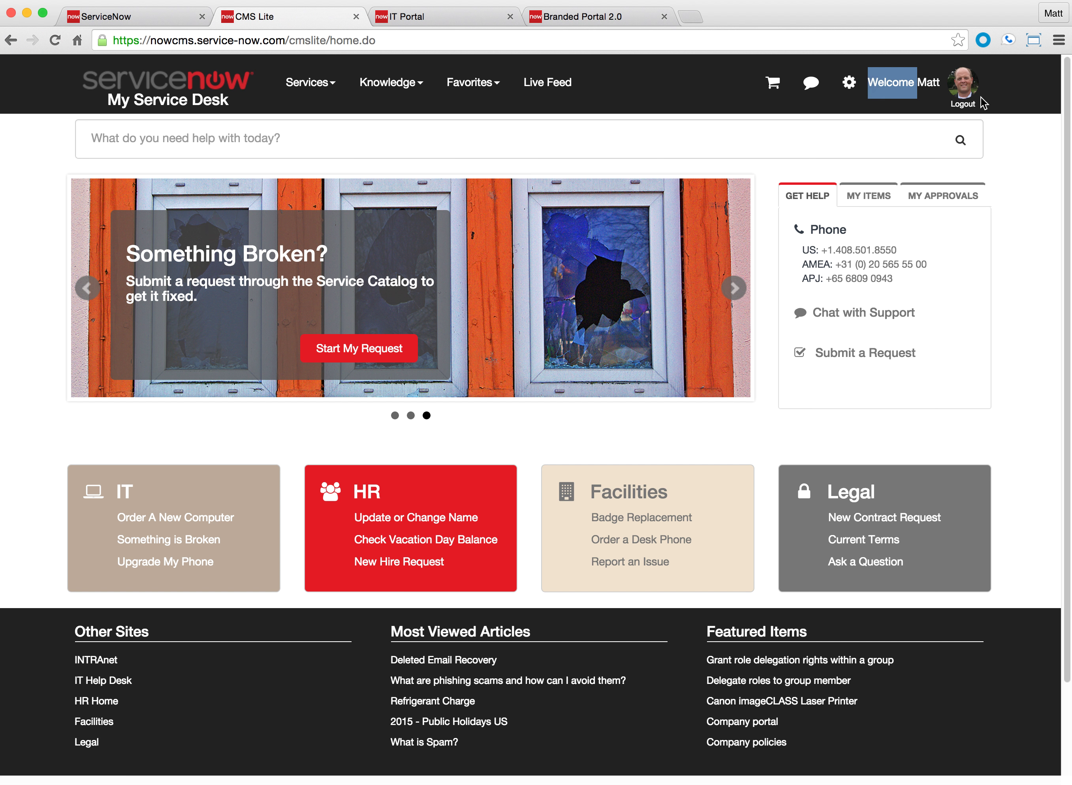
scroll(908, 638, down, 1)
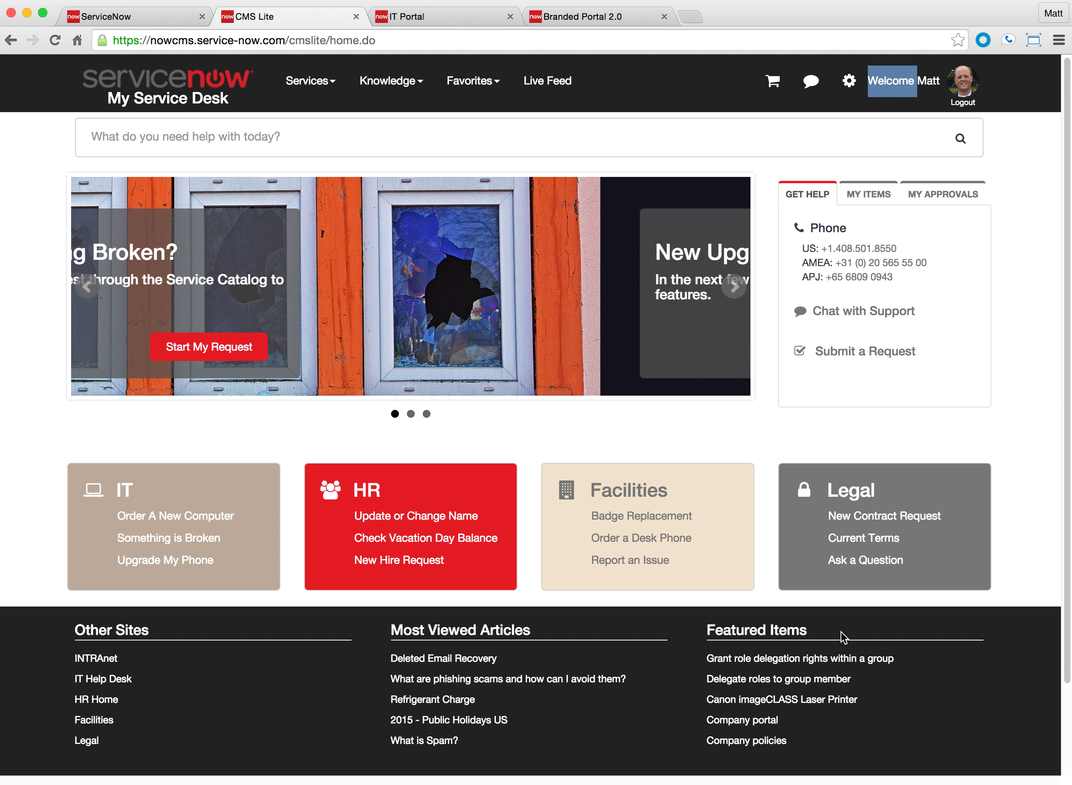
scroll(844, 636, up, 1)
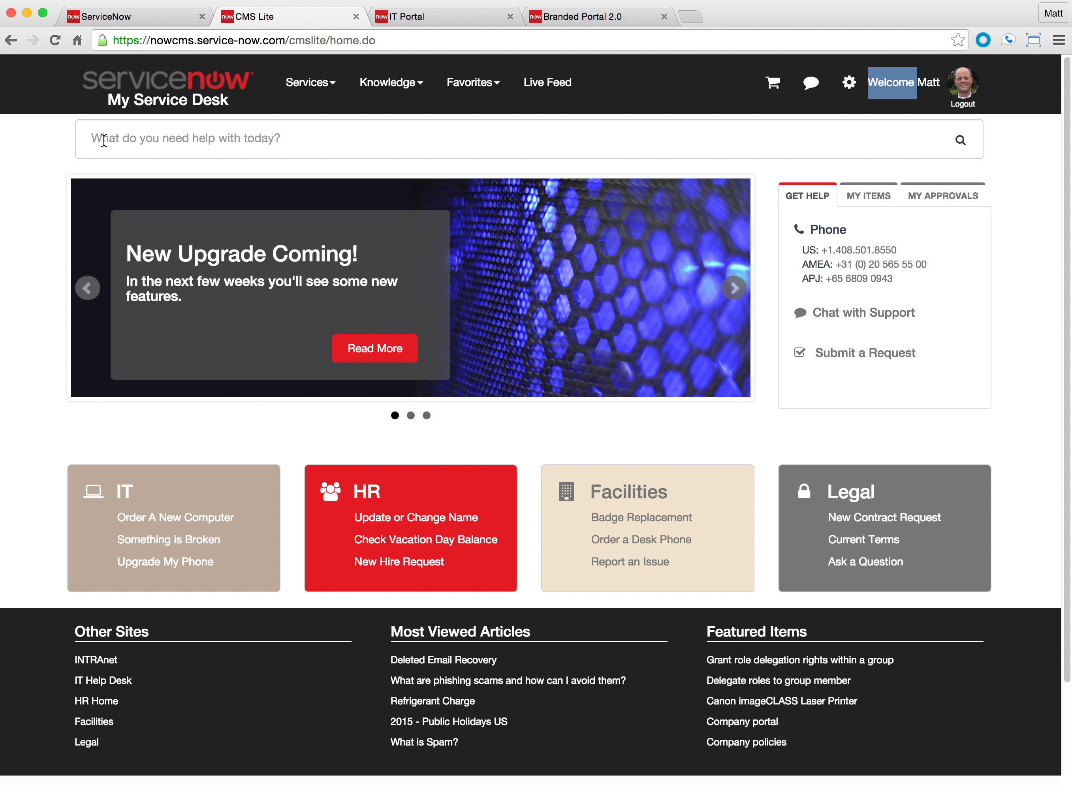
Step: Return to the CMS Lite messages list and review the cmslite_ keys with their message texts
click(149, 18)
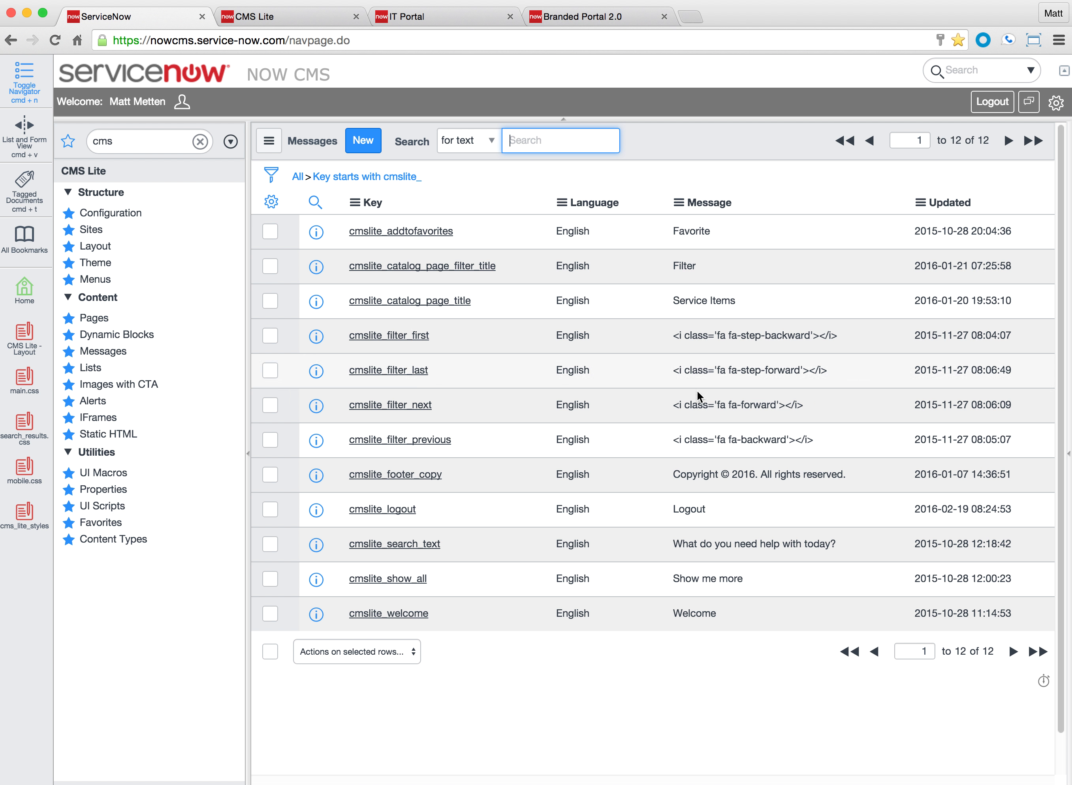
scroll(708, 608, down, 1)
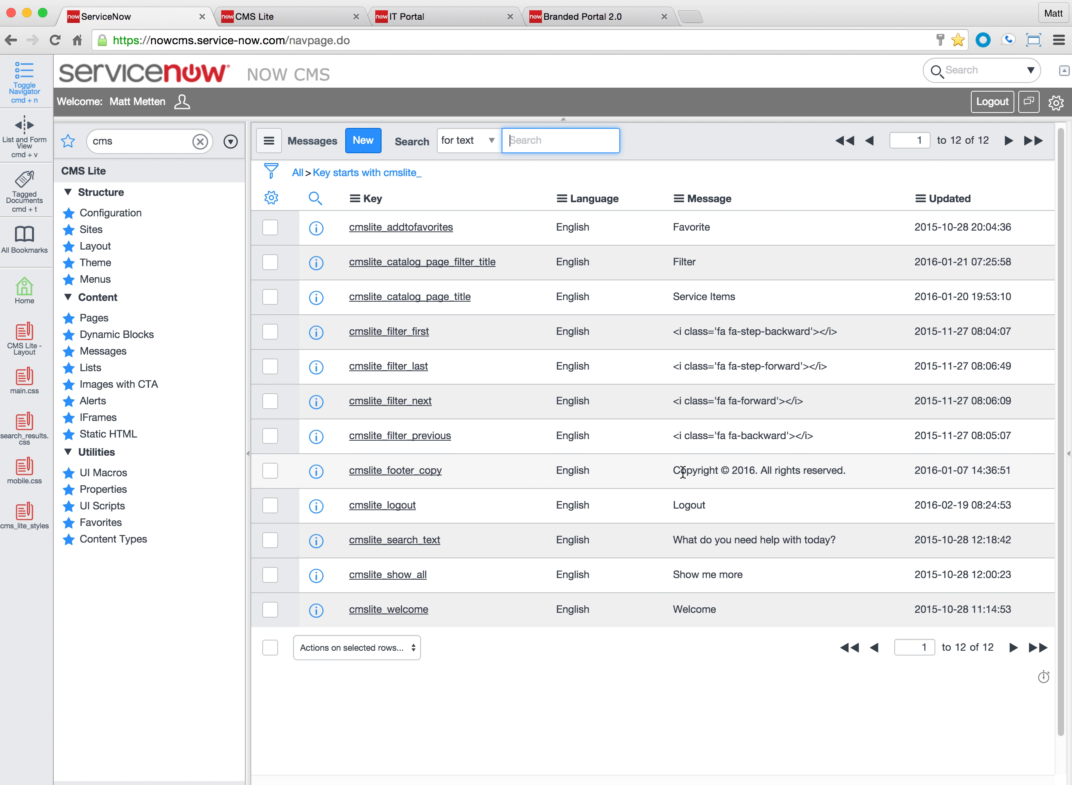
scroll(724, 601, up, 1)
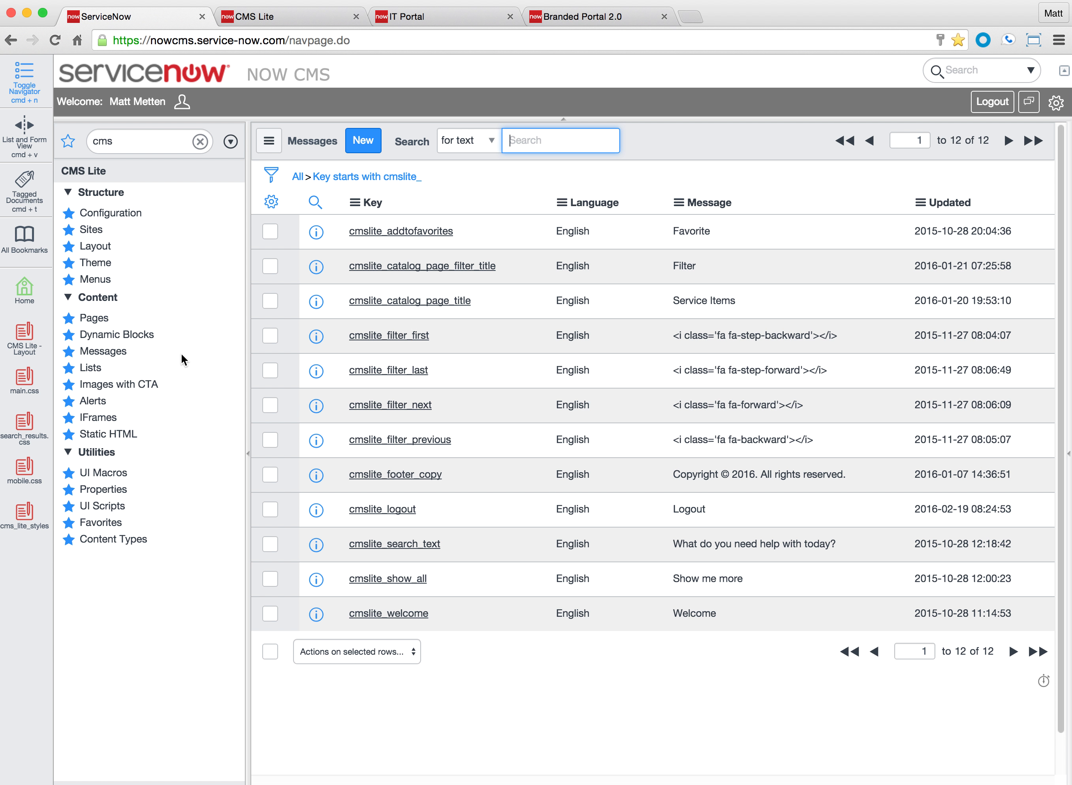
Step: Open the CMS Lite lists of content and compare them with the Most Viewed Articles and Featured Items on the My Service Desk home page
click(88, 368)
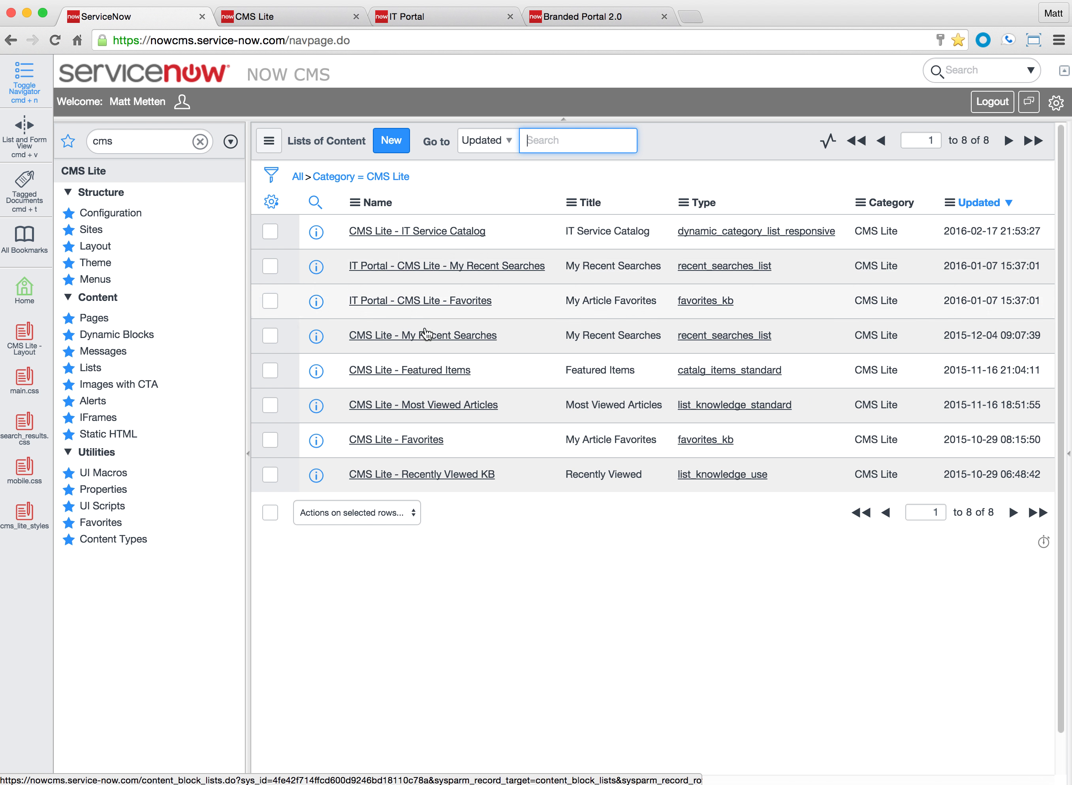
click(279, 16)
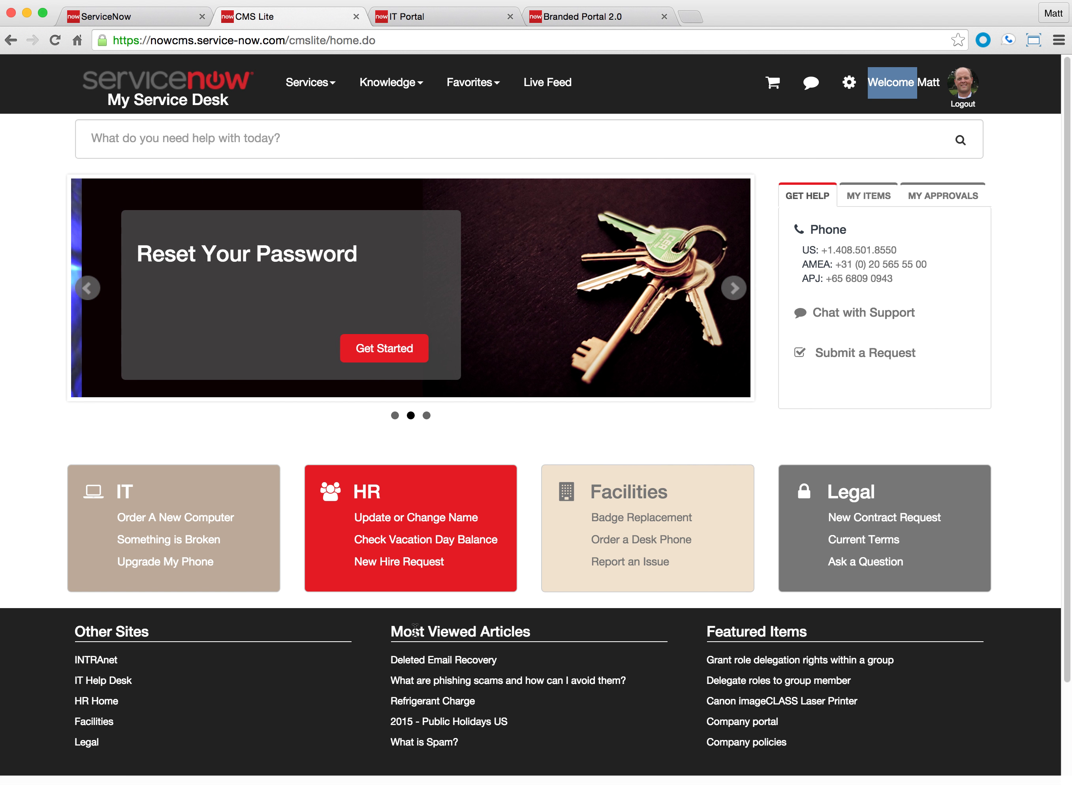
scroll(417, 644, down, 3)
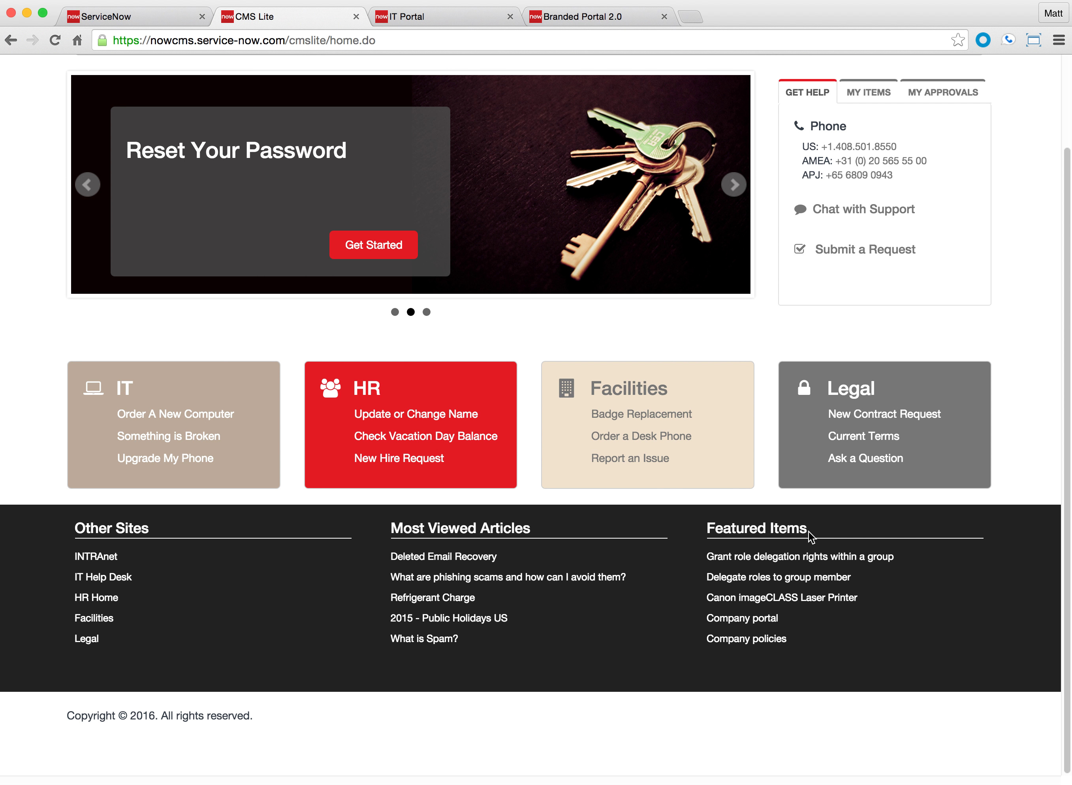
scroll(813, 548, up, 3)
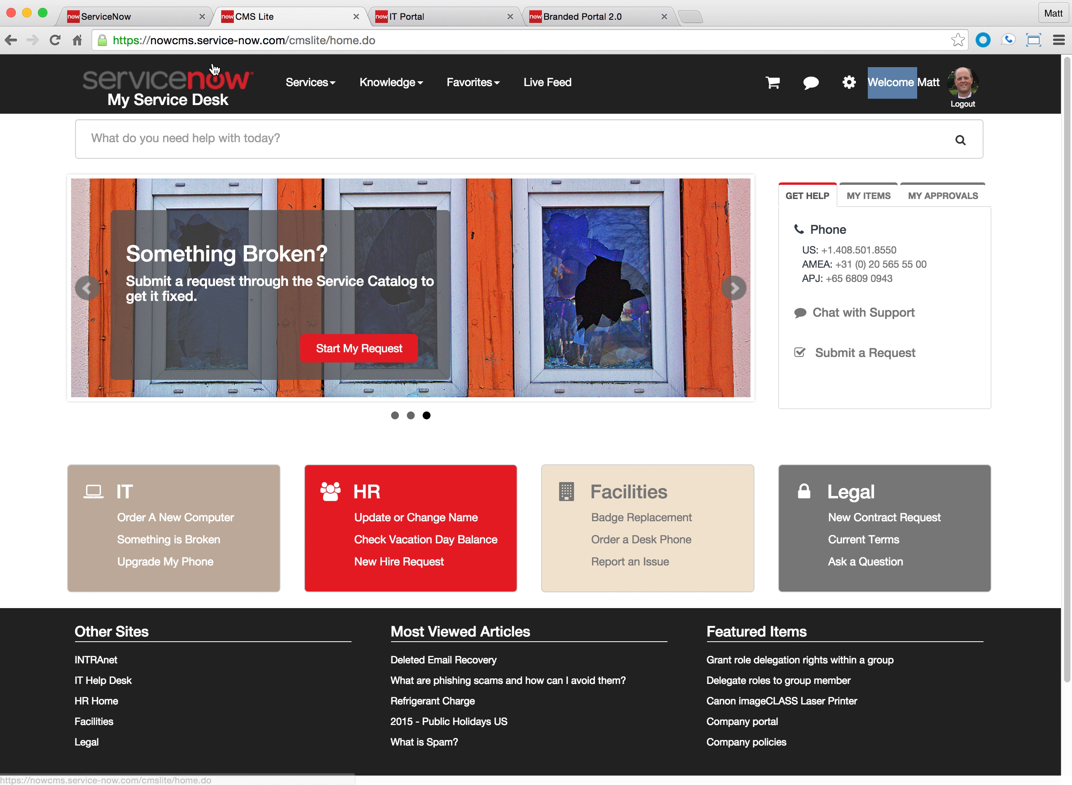
Step: Open the CMS Lite images with CTA and examine the headline over the image on the Branded Portal 2.0 home page
click(139, 17)
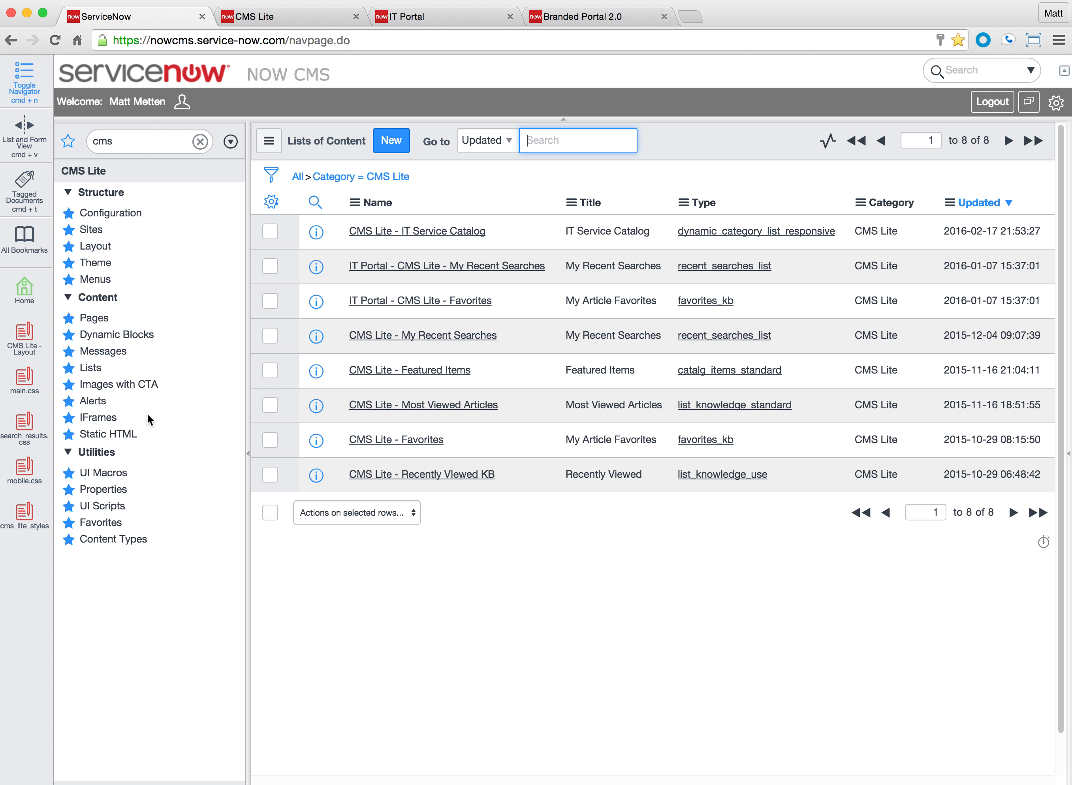
click(126, 384)
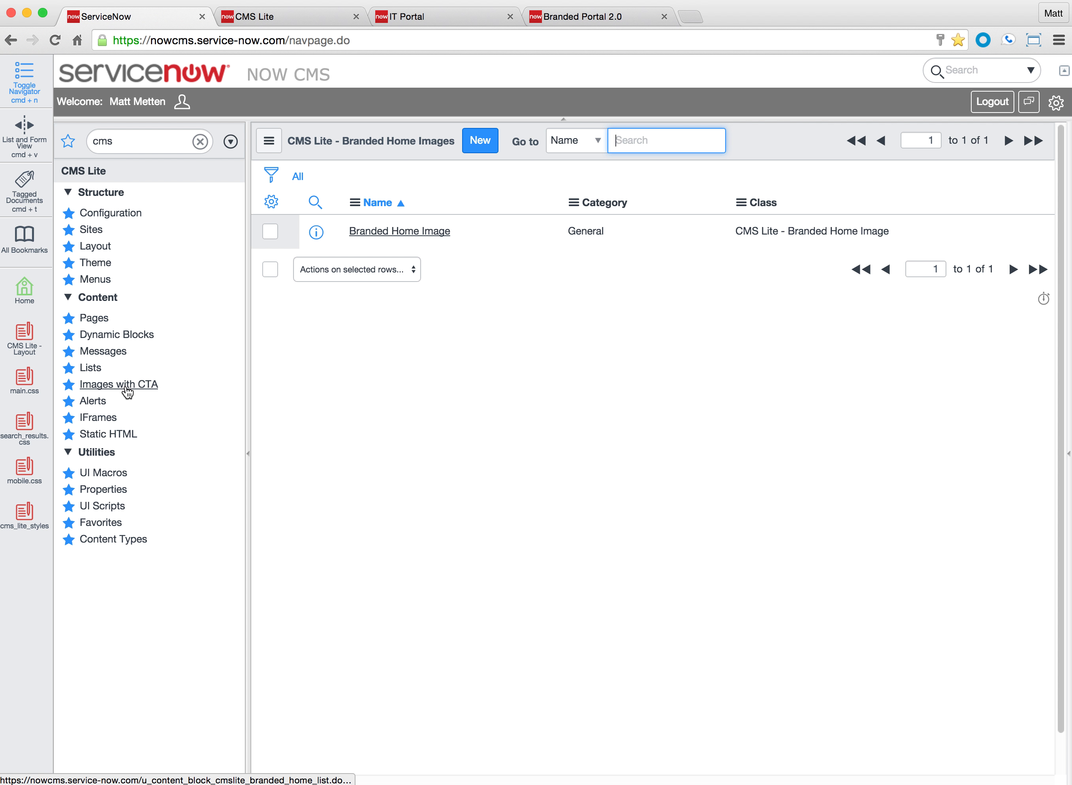
click(551, 17)
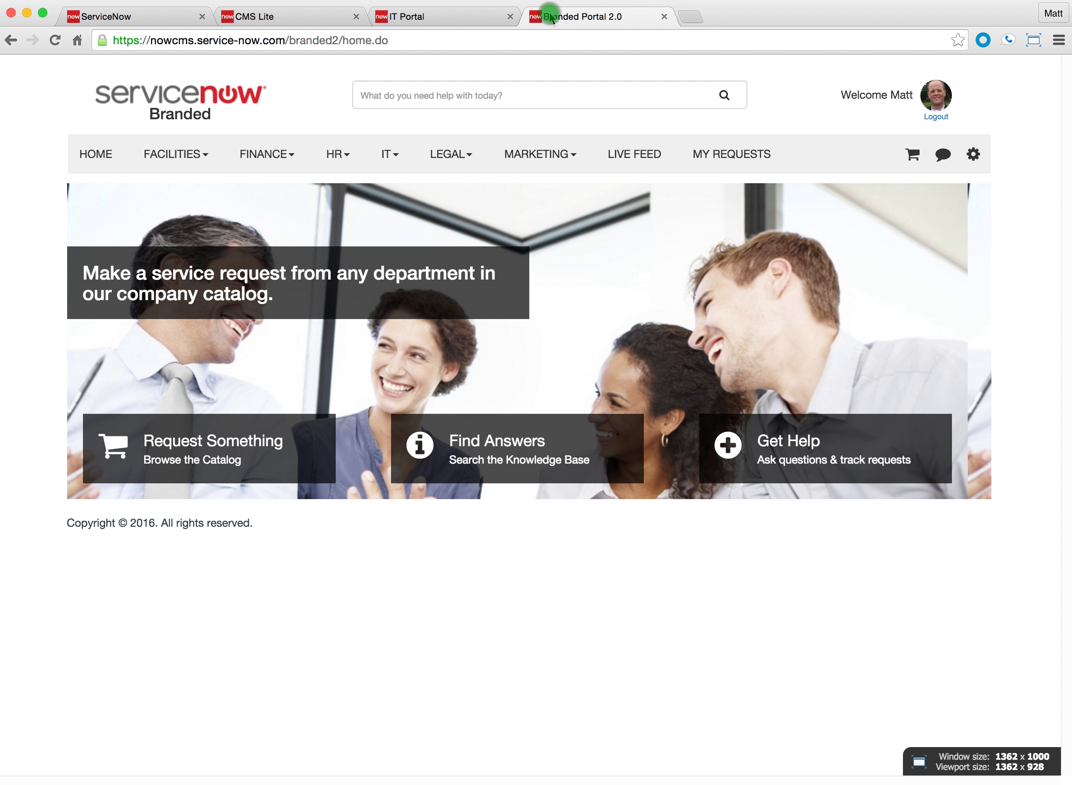
click(618, 288)
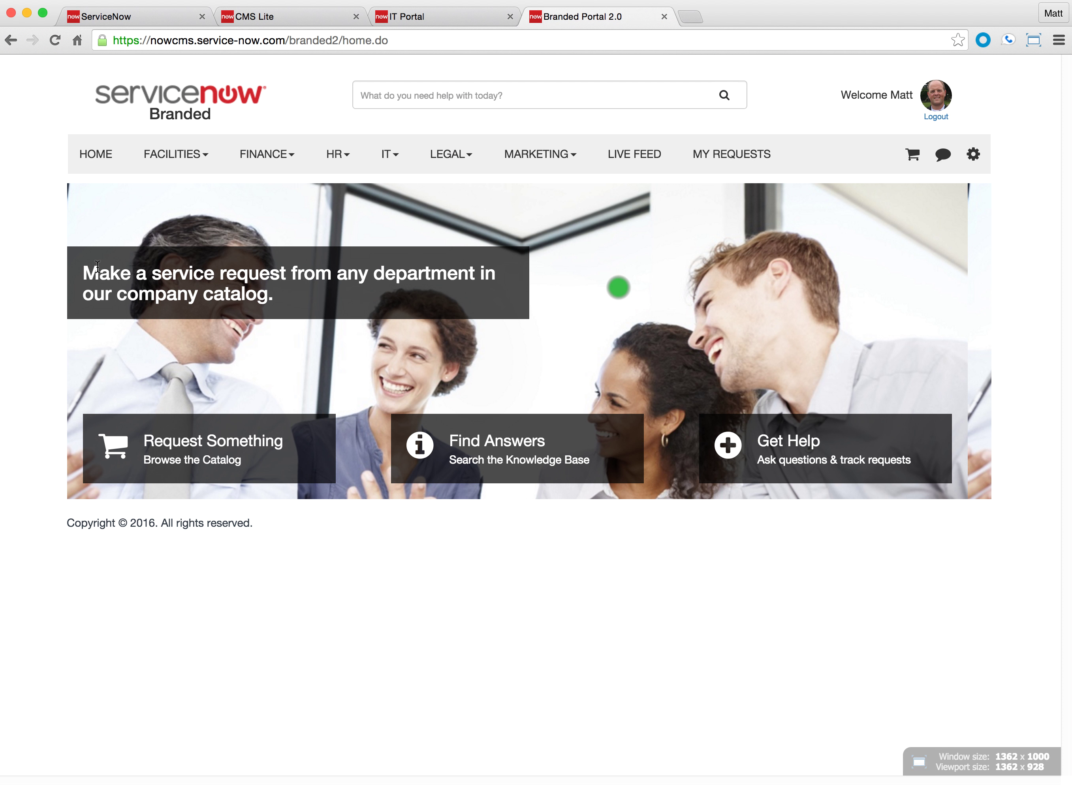
drag(90, 271, 303, 291)
click(253, 334)
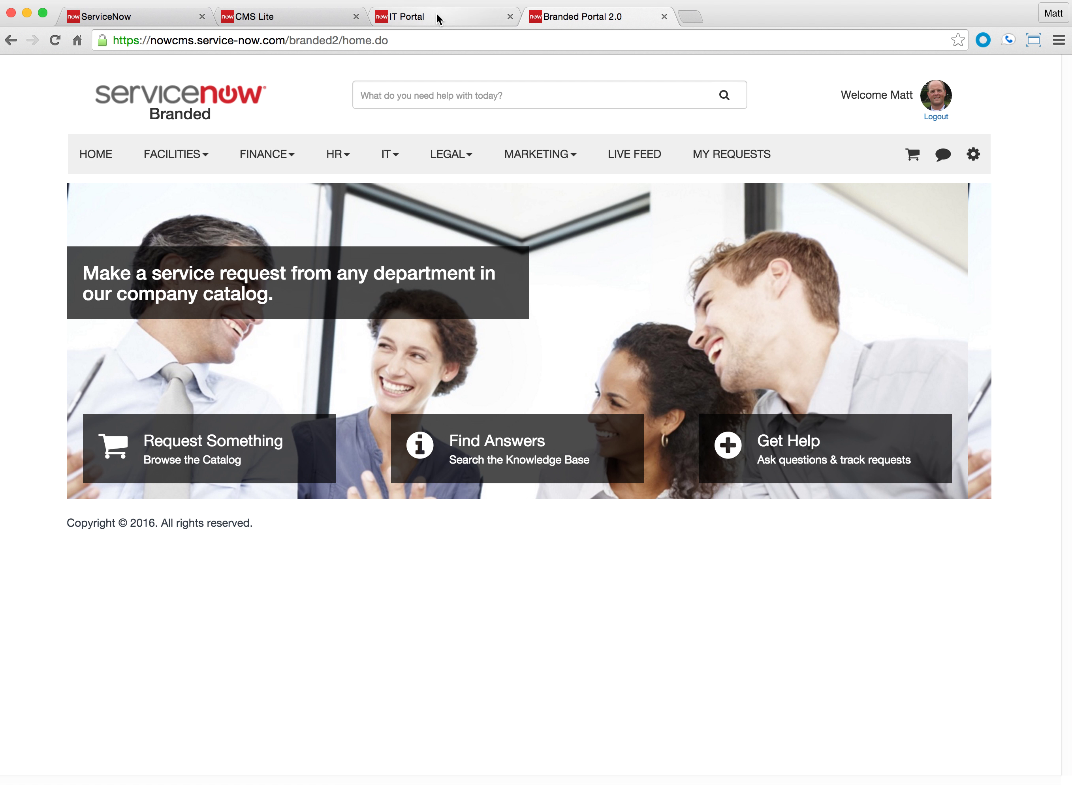
Step: Open the Branded Home Image record in ServiceNow and review its headline and the icon fields of the three CTA buttons
click(115, 17)
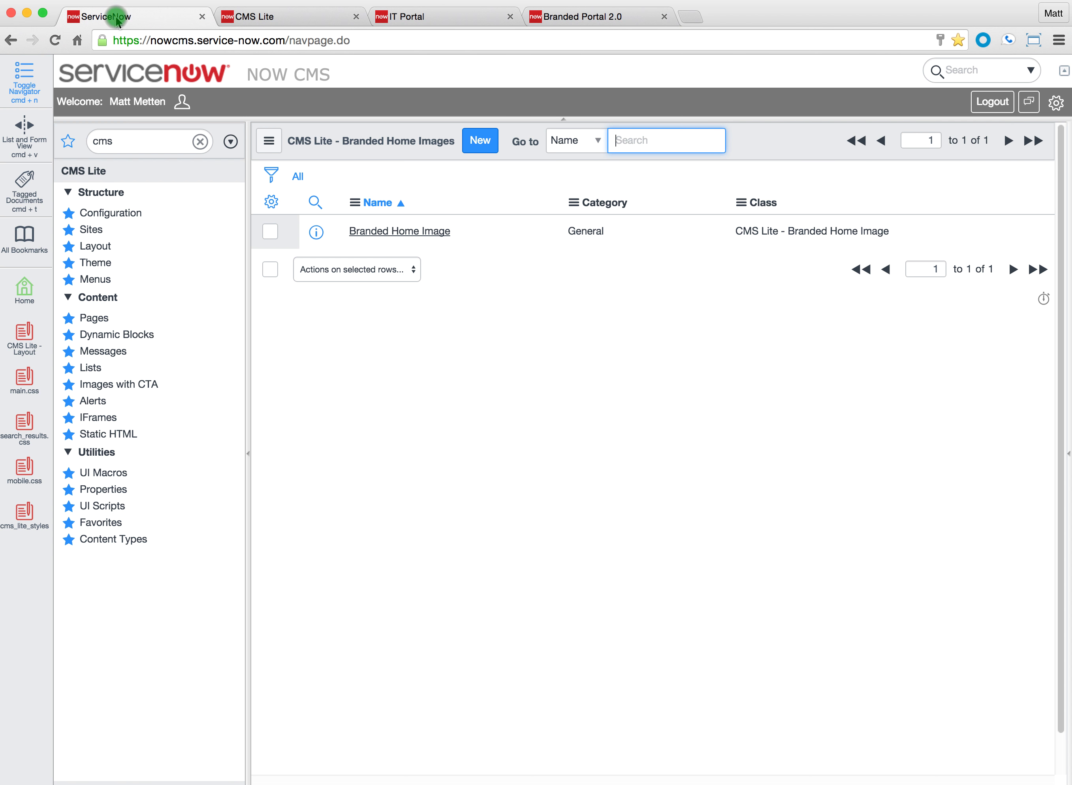
click(380, 233)
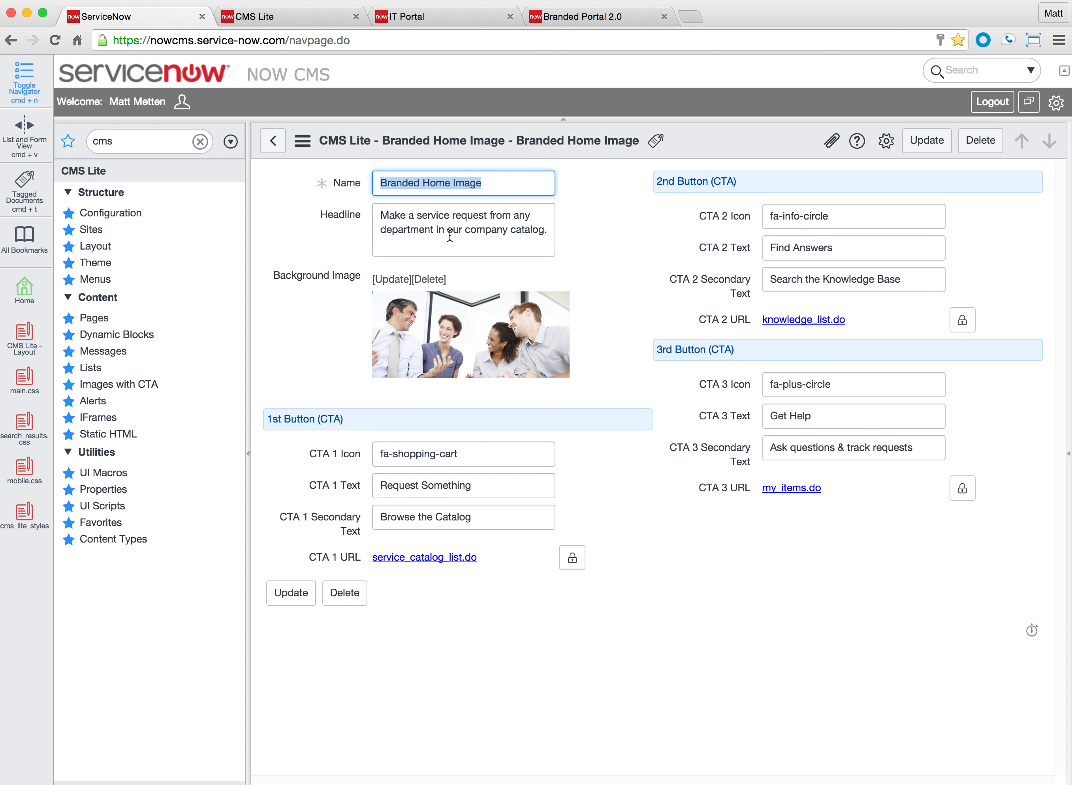
drag(380, 213, 578, 244)
click(579, 246)
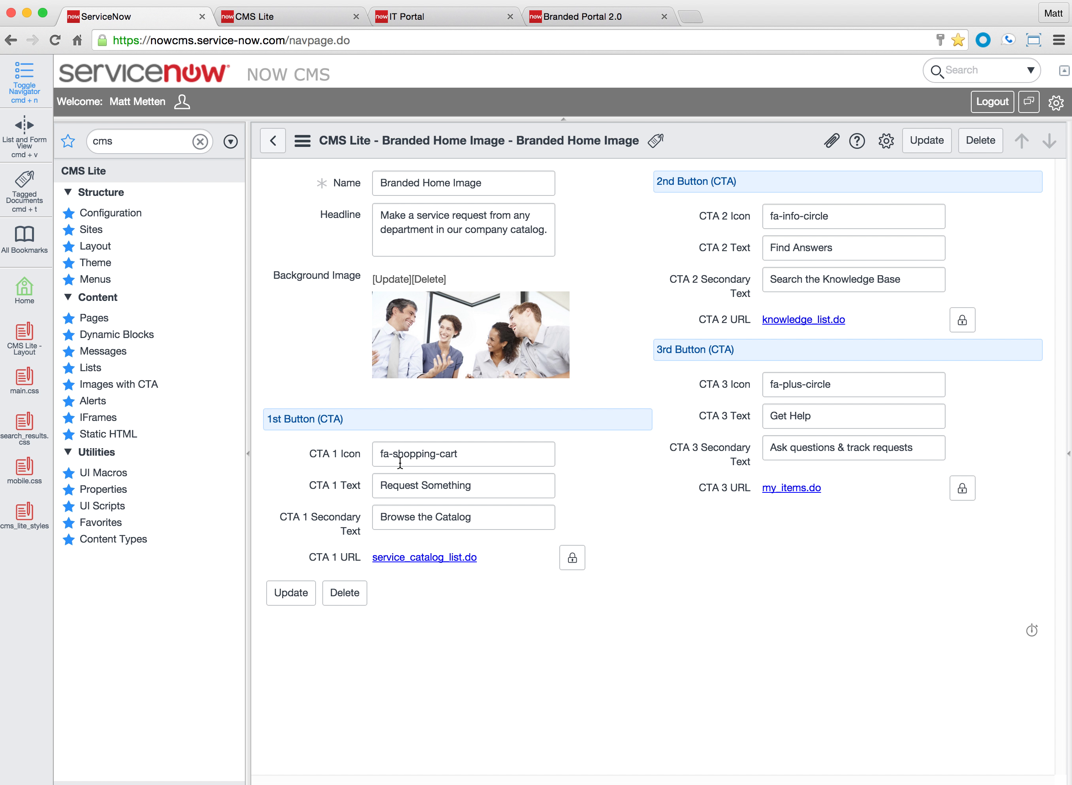
triple_click(469, 450)
click(489, 452)
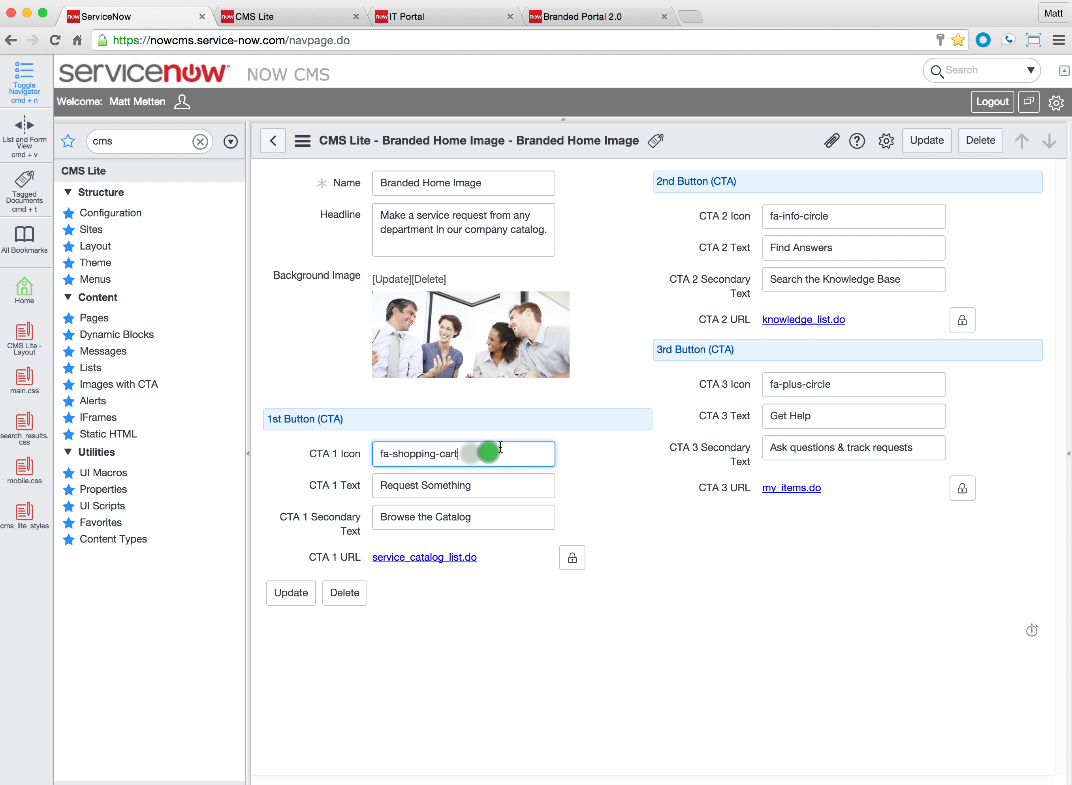
triple_click(849, 215)
triple_click(834, 386)
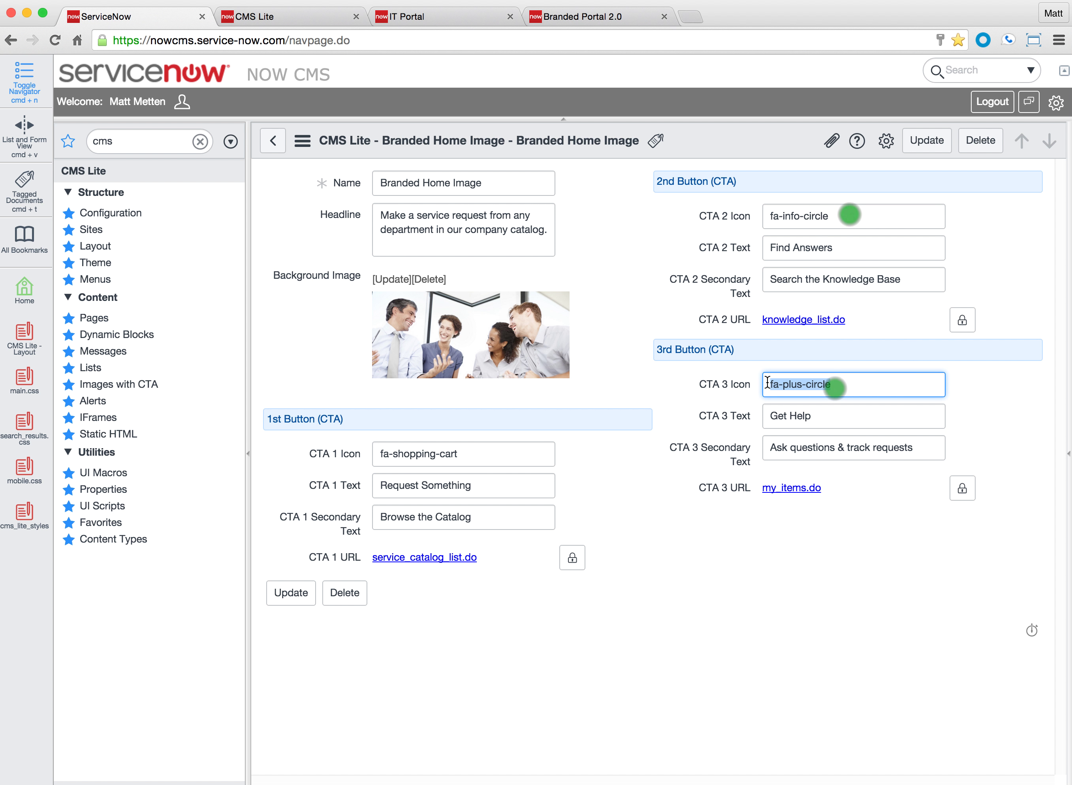
click(989, 391)
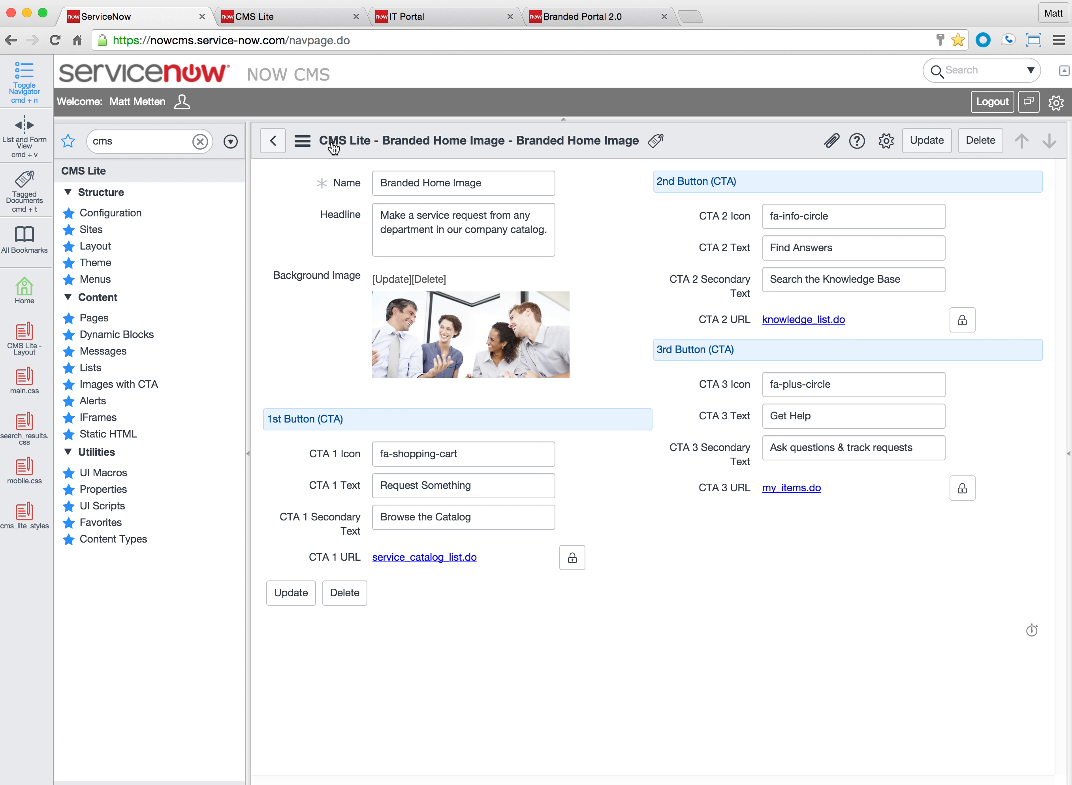
Step: Look over the Branded Portal 2.0, IT Portal and CMS Lite home pages and return to ServiceNow
click(113, 144)
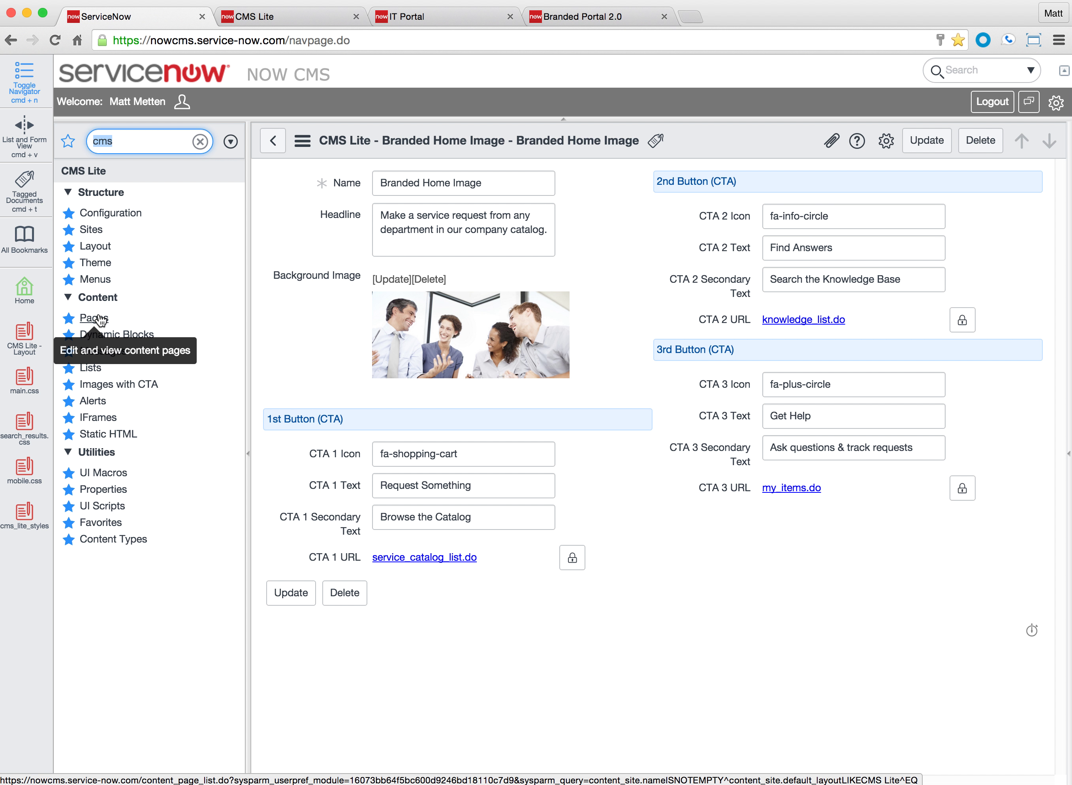
click(570, 20)
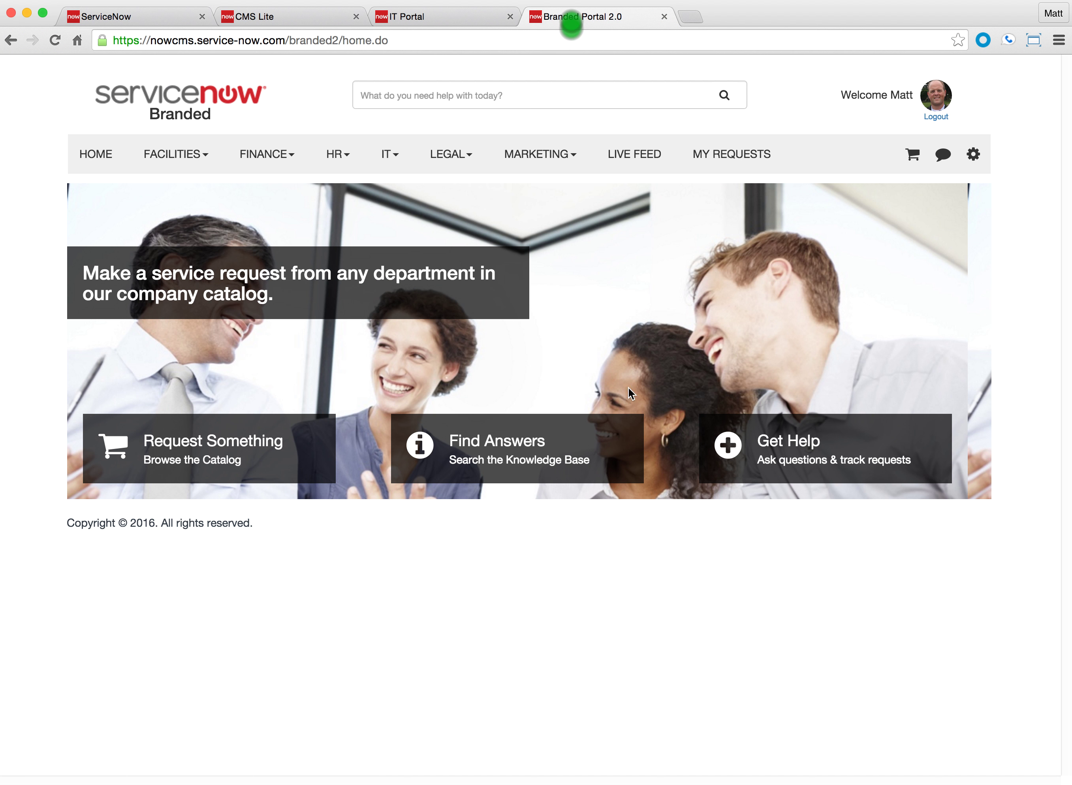
click(440, 20)
click(269, 18)
click(160, 17)
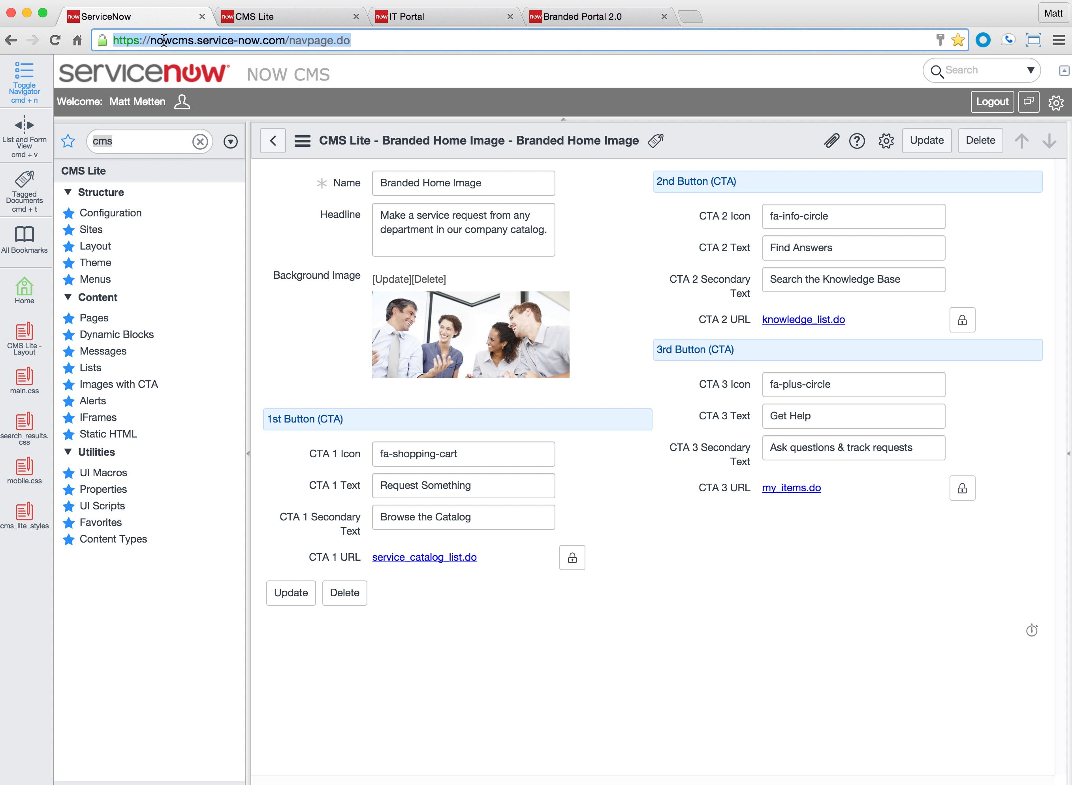
Step: Open the Email Outage record among the CMS Lite alerts and review the available Alert Class options
click(93, 400)
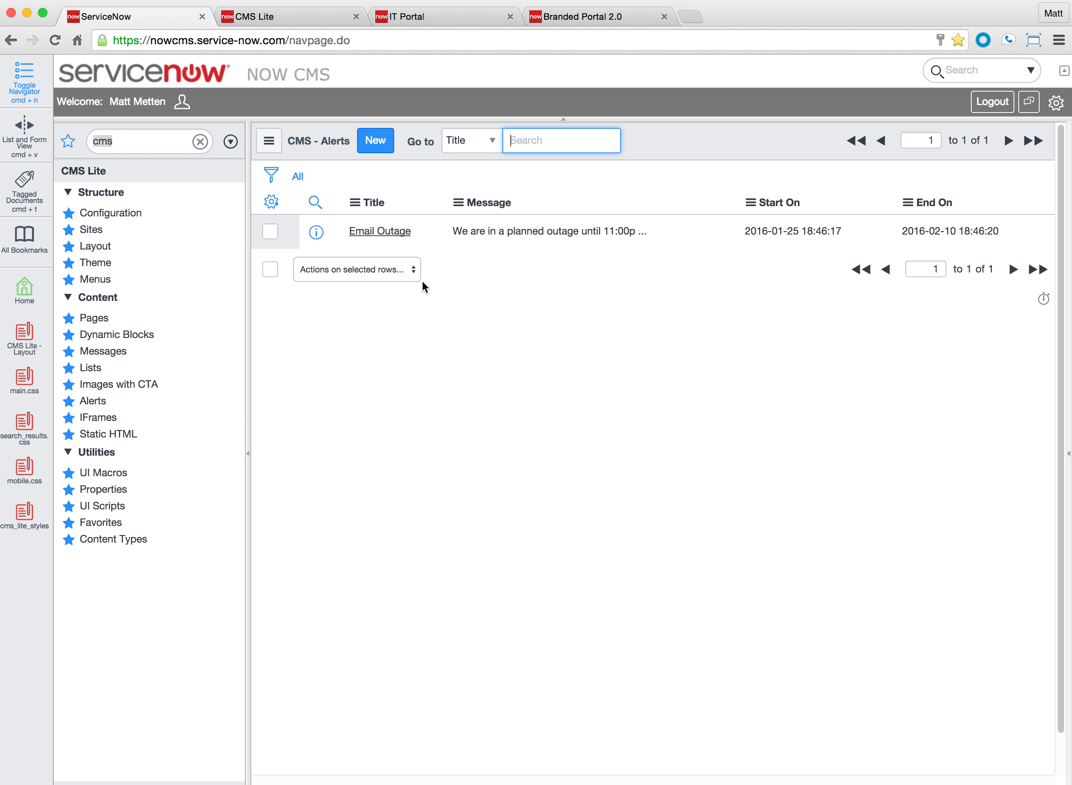
click(378, 230)
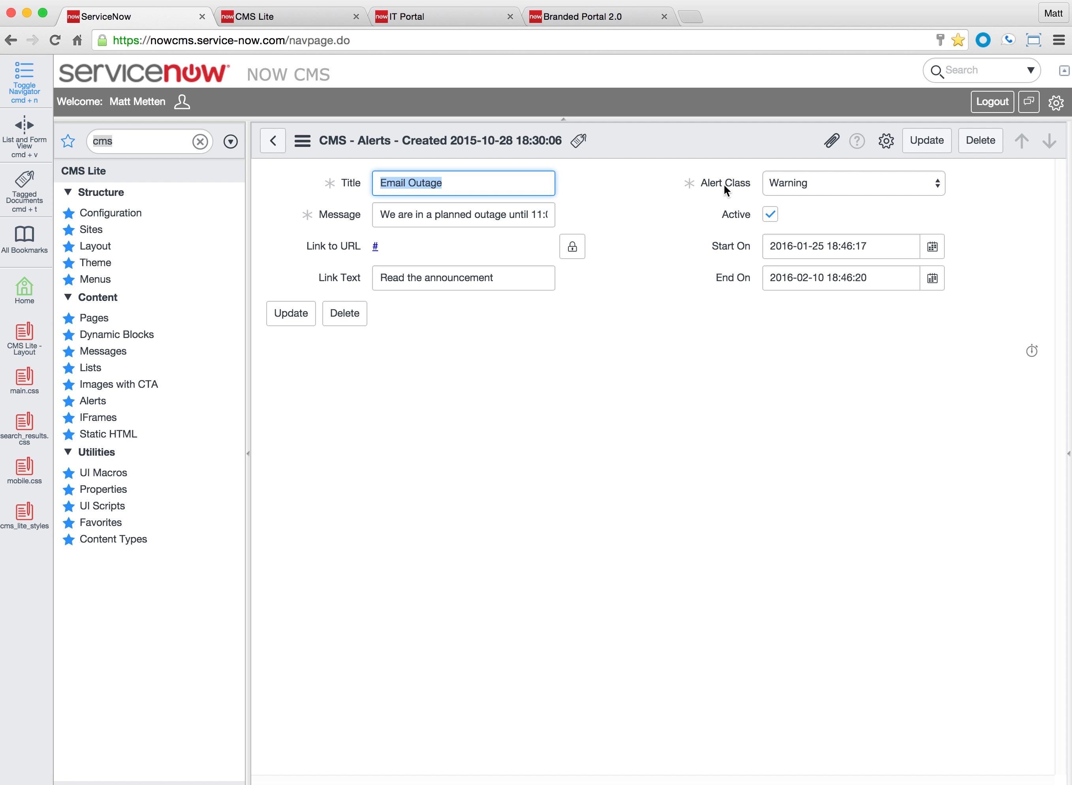
click(823, 184)
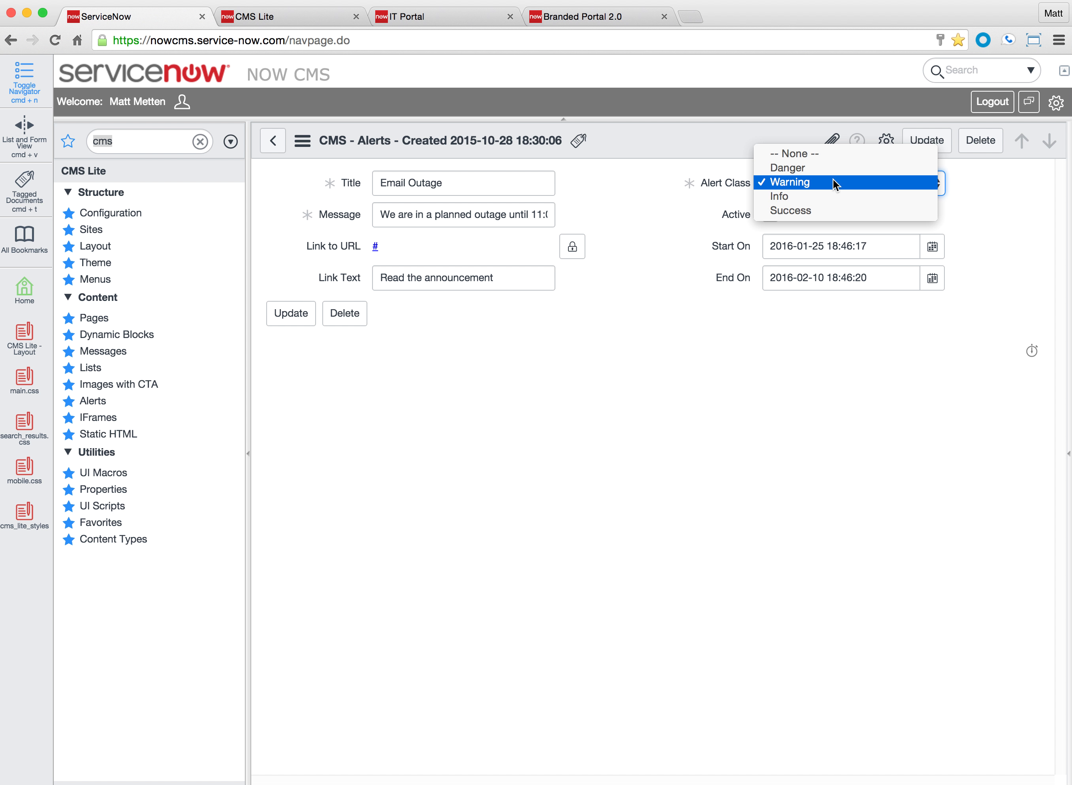
click(983, 184)
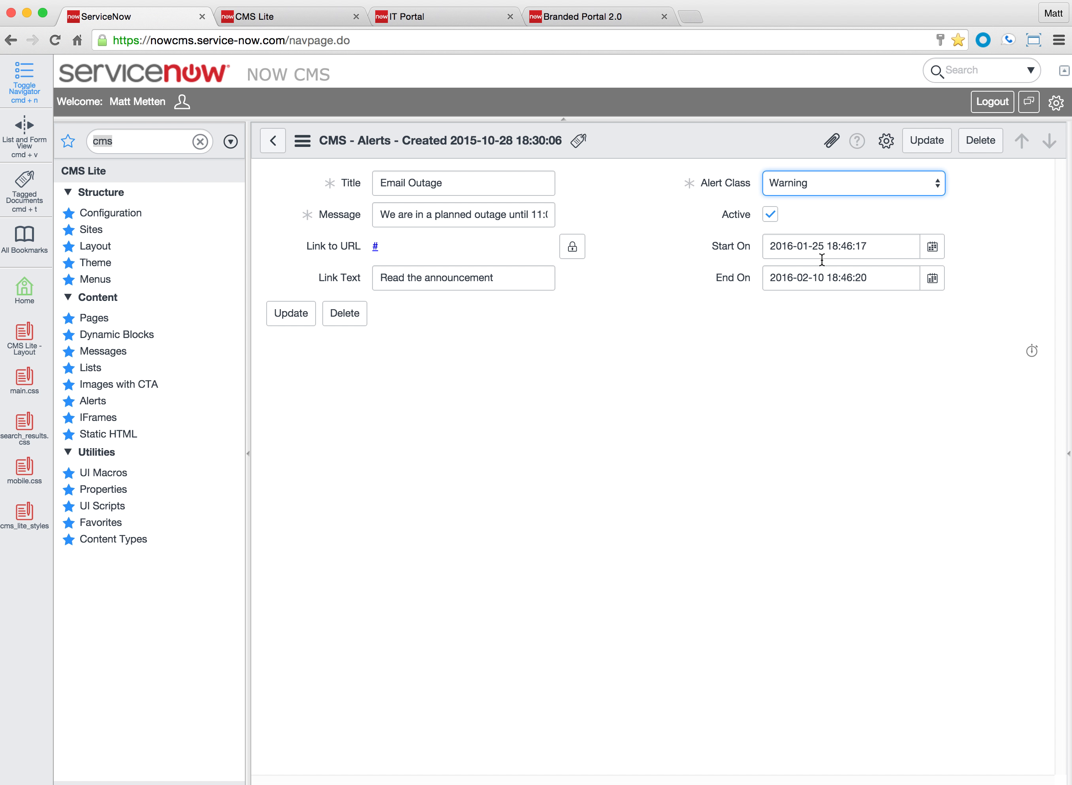
Step: Set the Email Outage alert's End On date to 2016-02-20 and save the record
click(932, 279)
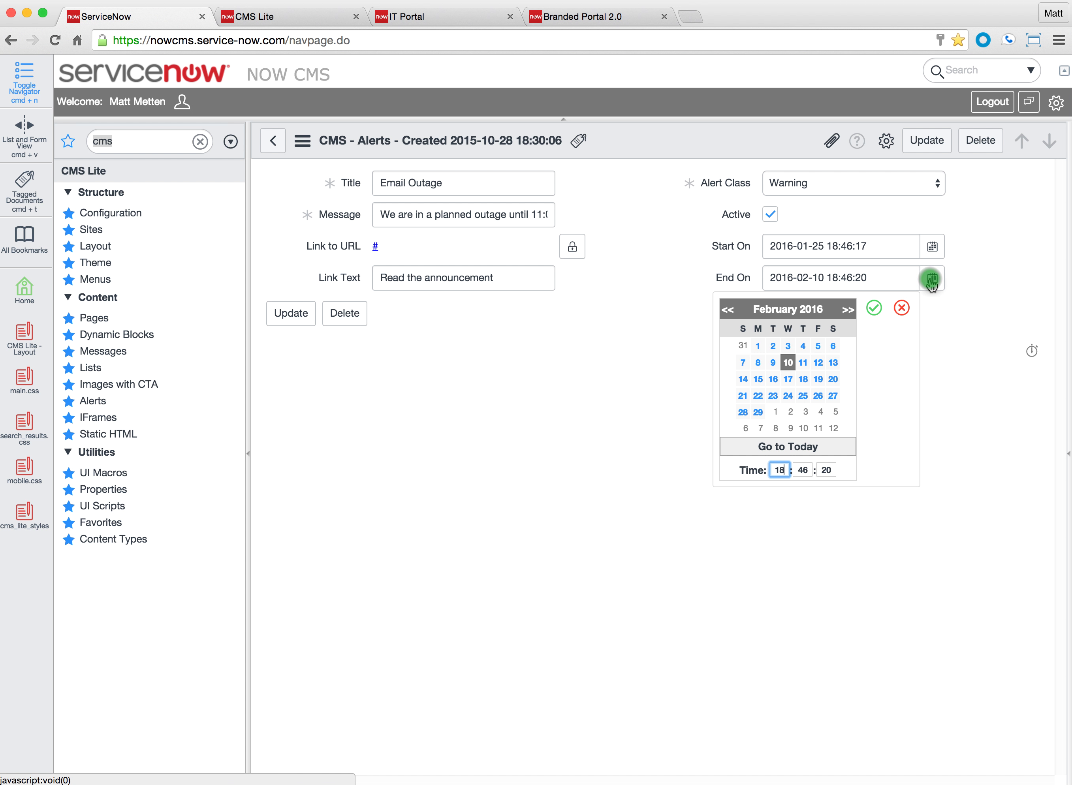
click(812, 446)
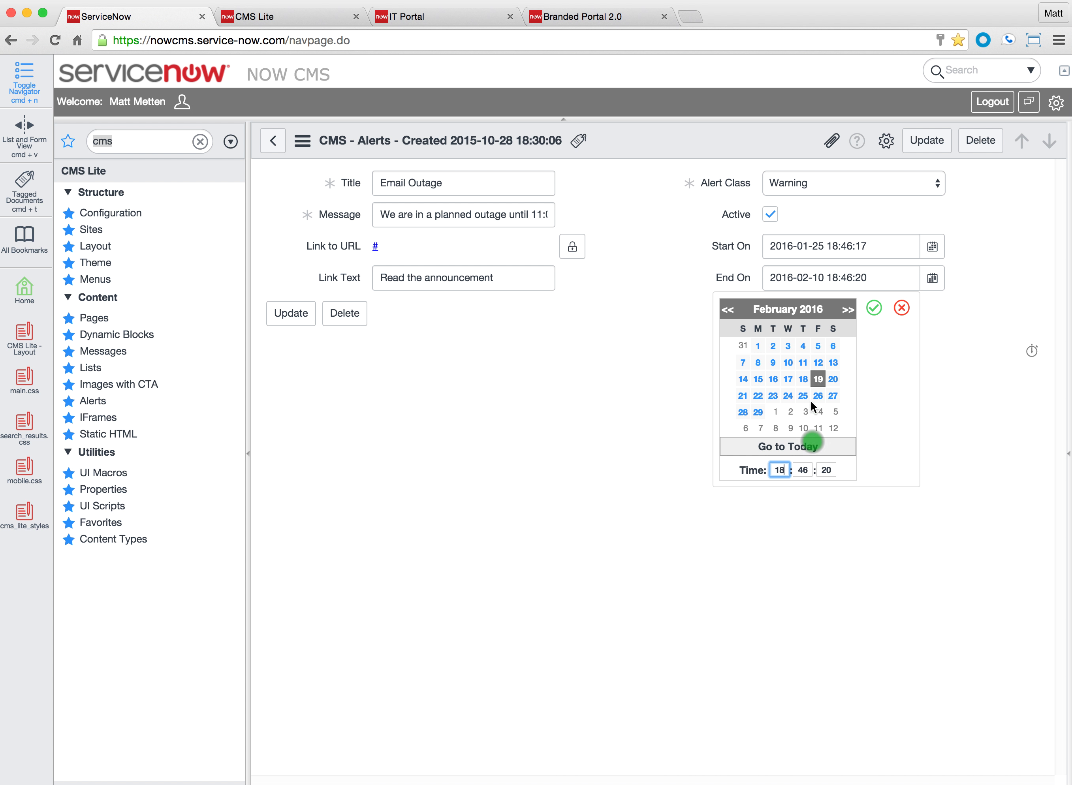
click(833, 380)
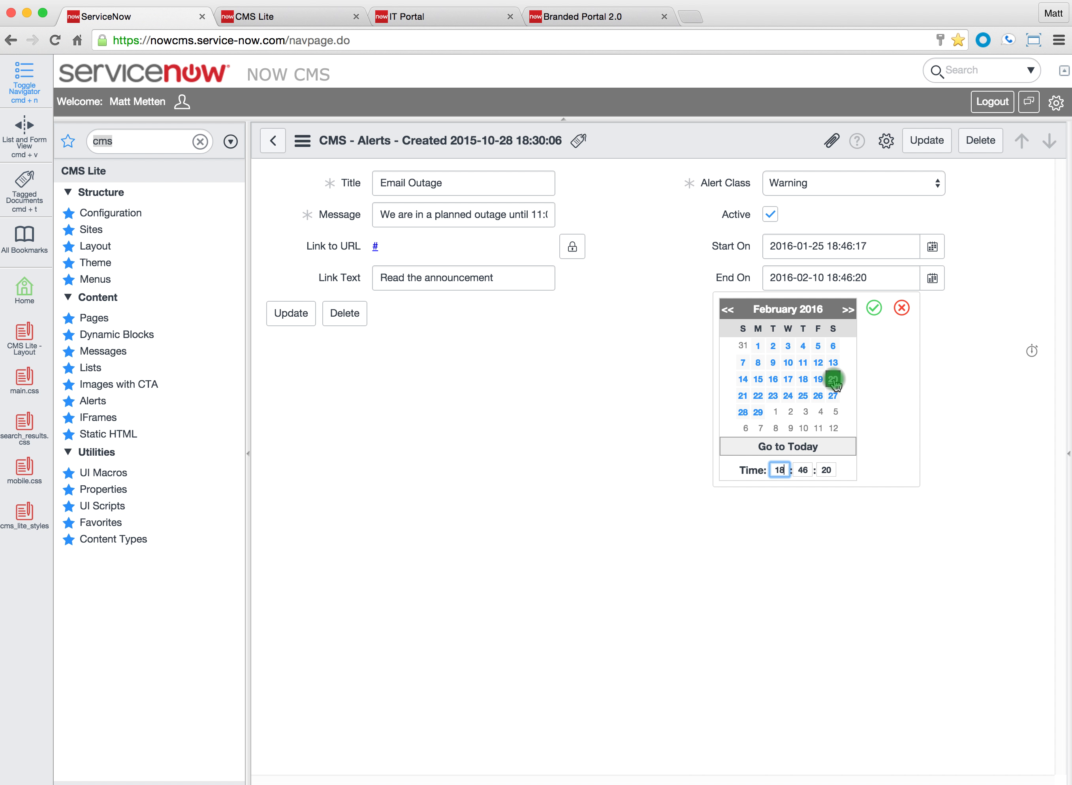
click(874, 308)
right_click(766, 145)
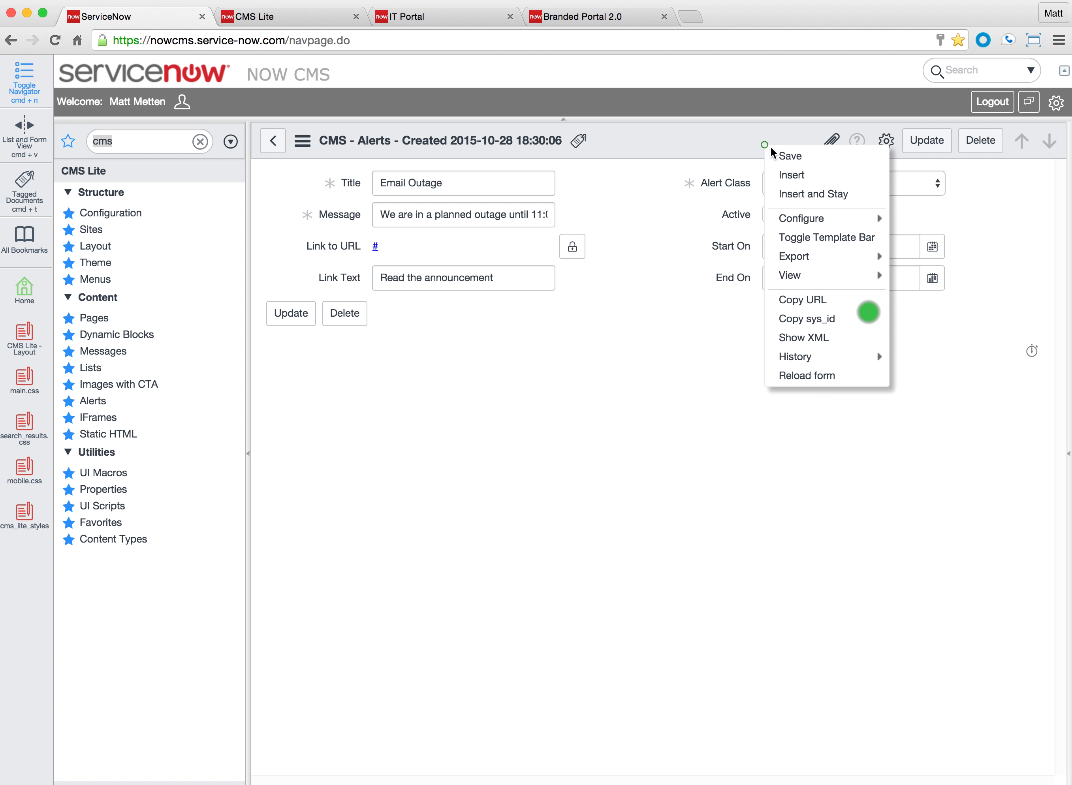
click(774, 150)
Step: Reload the My Service Desk home page and dismiss the Email Outage alert
click(310, 19)
key(super+r)
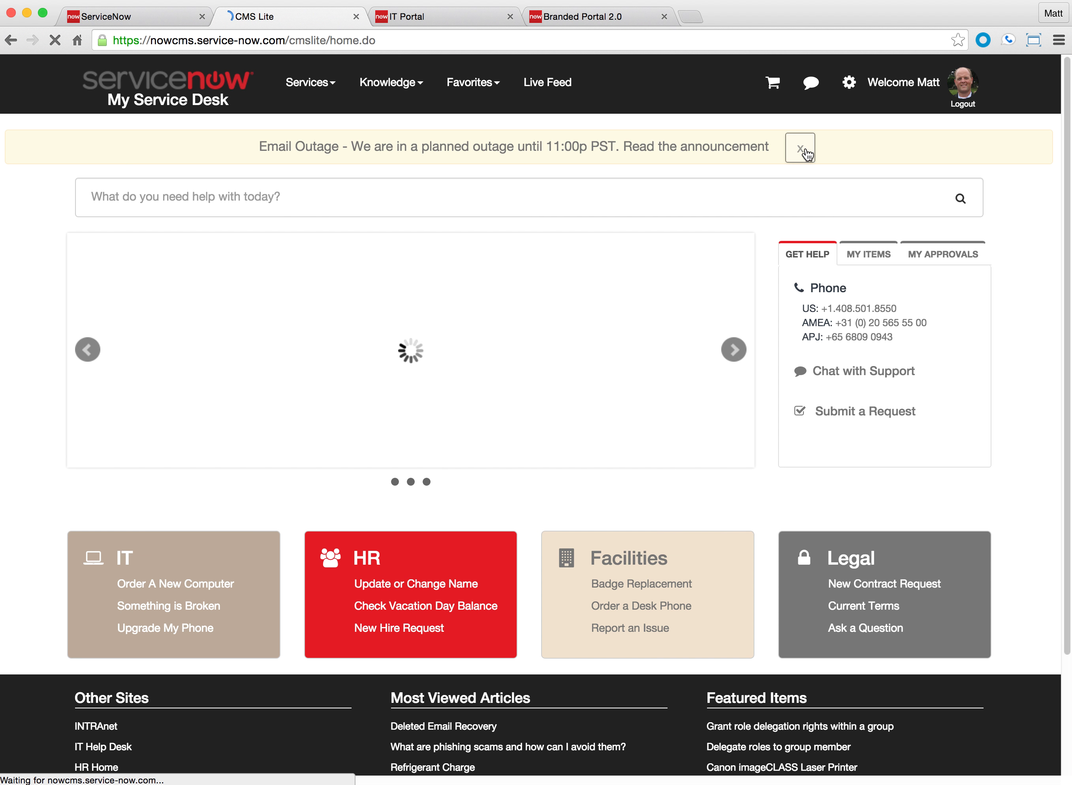
click(805, 150)
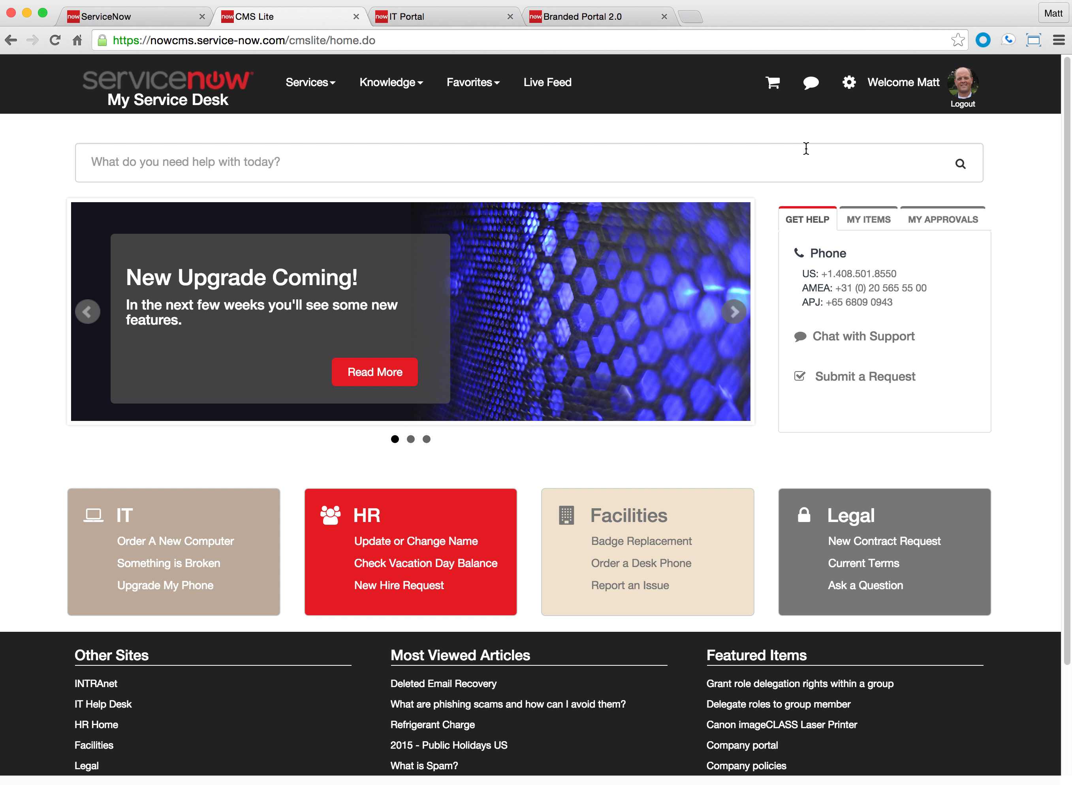
Step: Inspect the My Service Desk page, list the nowcms.service-now.com cookies and delete the alert cookie with the path /cmslite
right_click(746, 129)
click(799, 274)
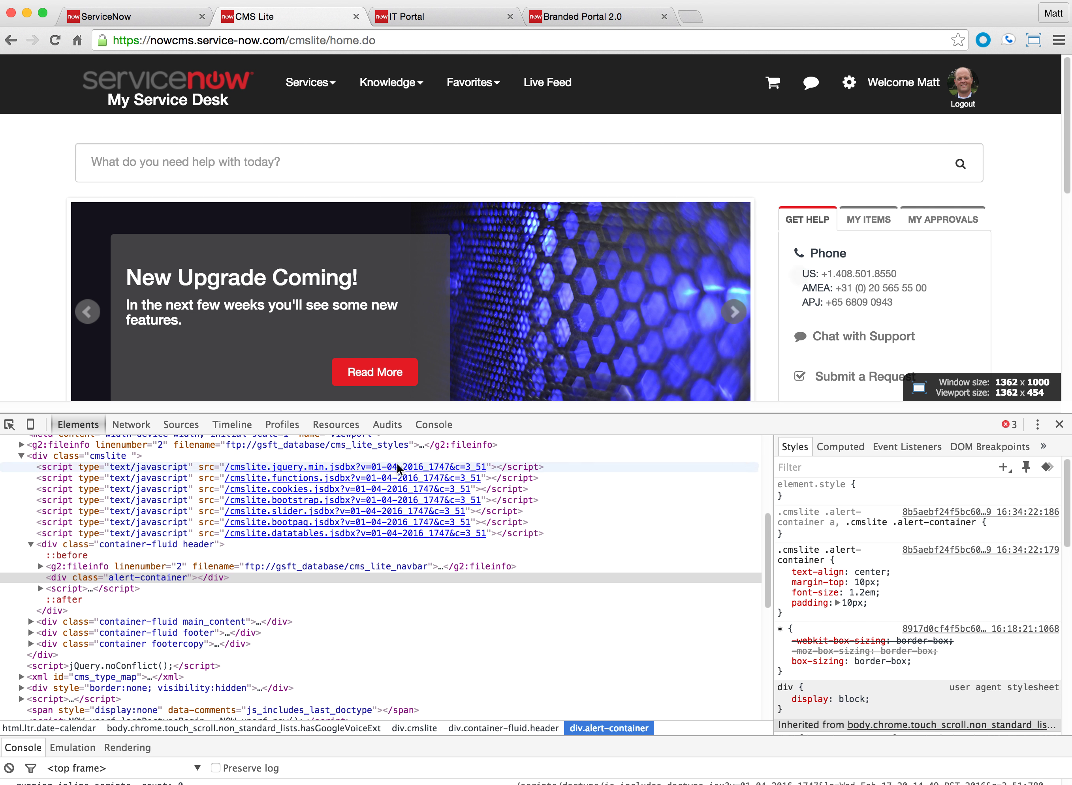
click(335, 424)
click(6, 518)
click(48, 533)
click(239, 569)
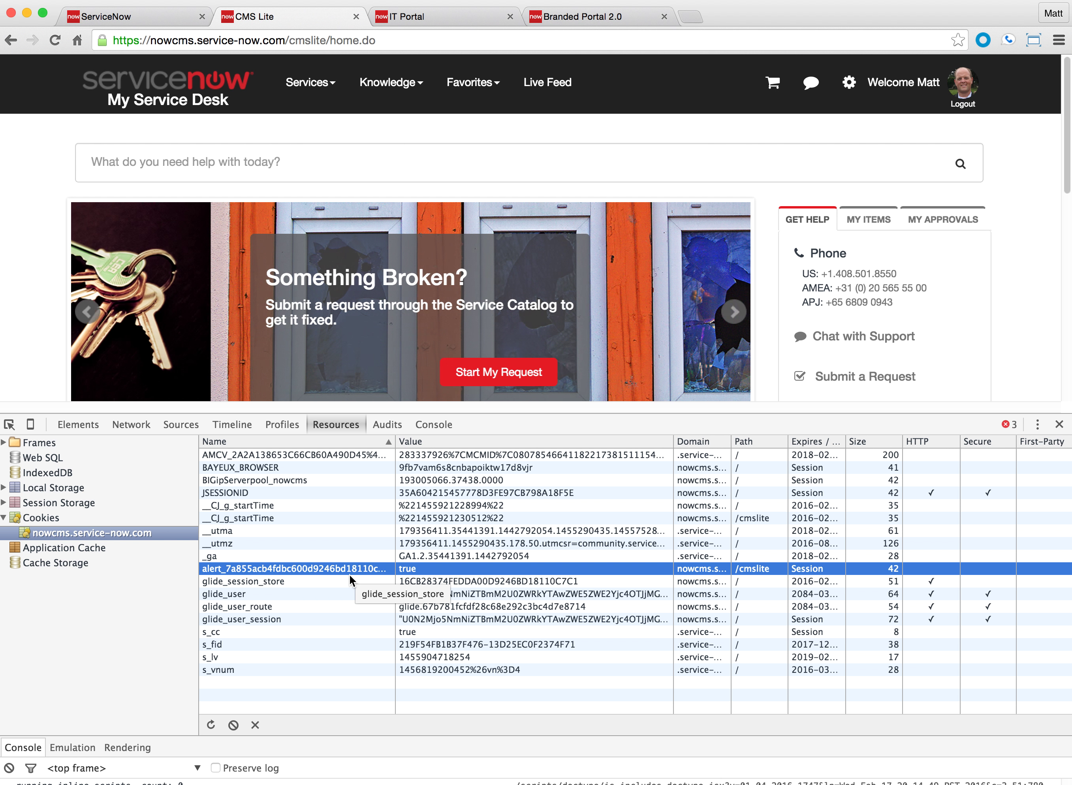
key(Delete)
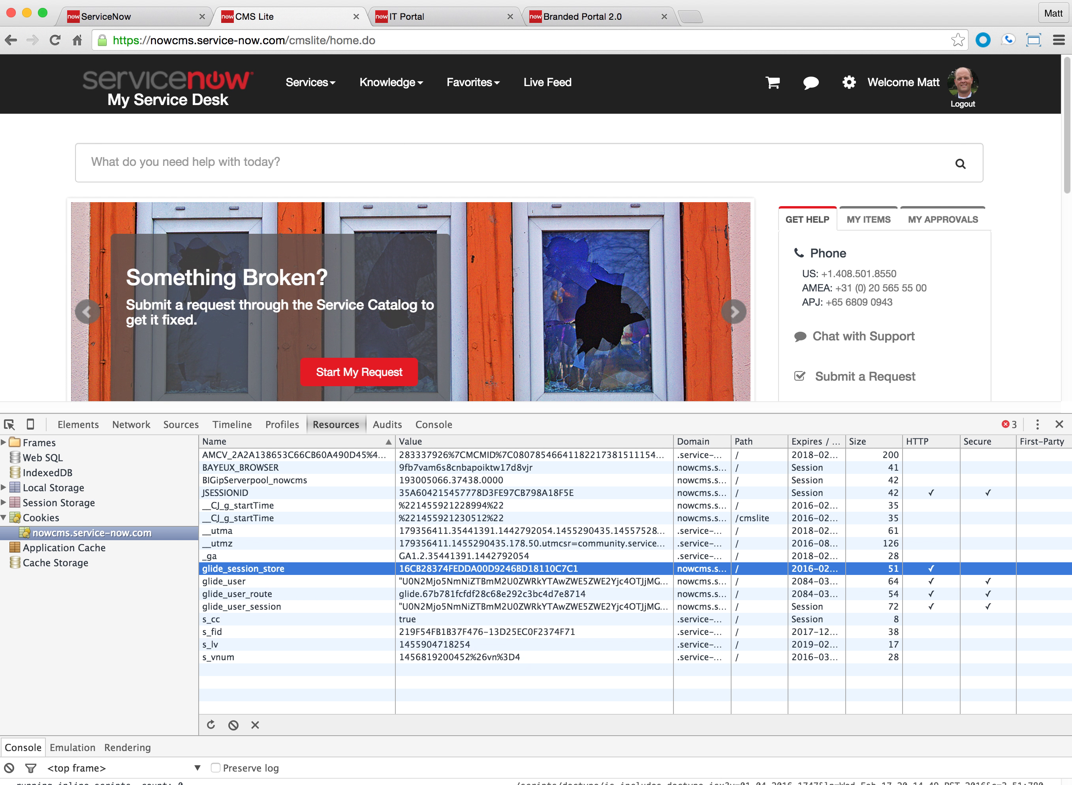
Step: Close the page inspector, reload the My Service Desk home page and check the Email Outage alert there and on the other two portals
click(1059, 424)
key(super+r)
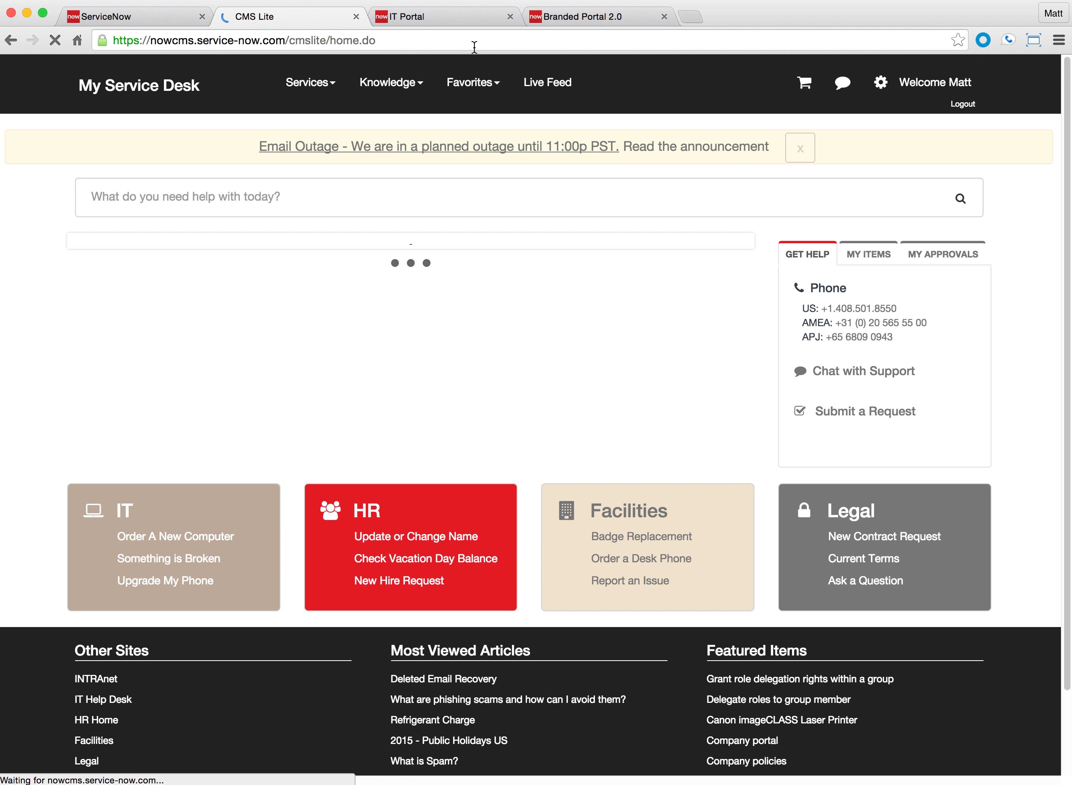
click(452, 16)
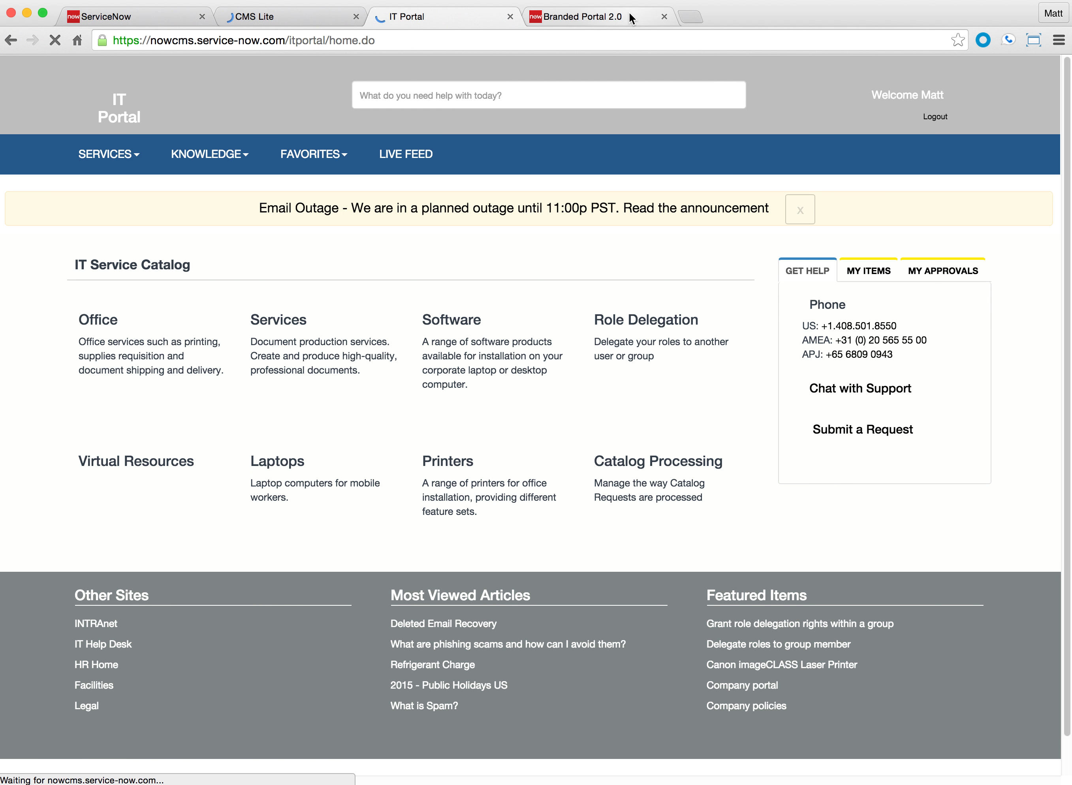
click(608, 16)
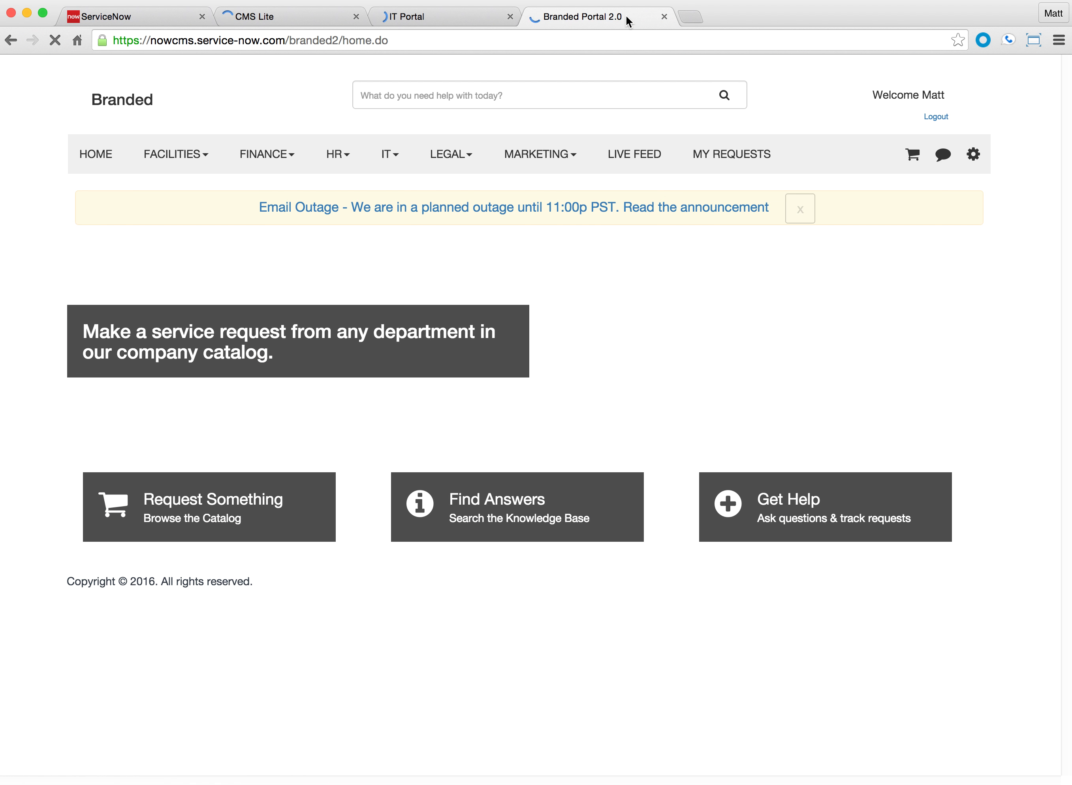
Step: Return to ServiceNow and open the bookmarked CMS Lite - Layout macro
click(107, 19)
click(24, 347)
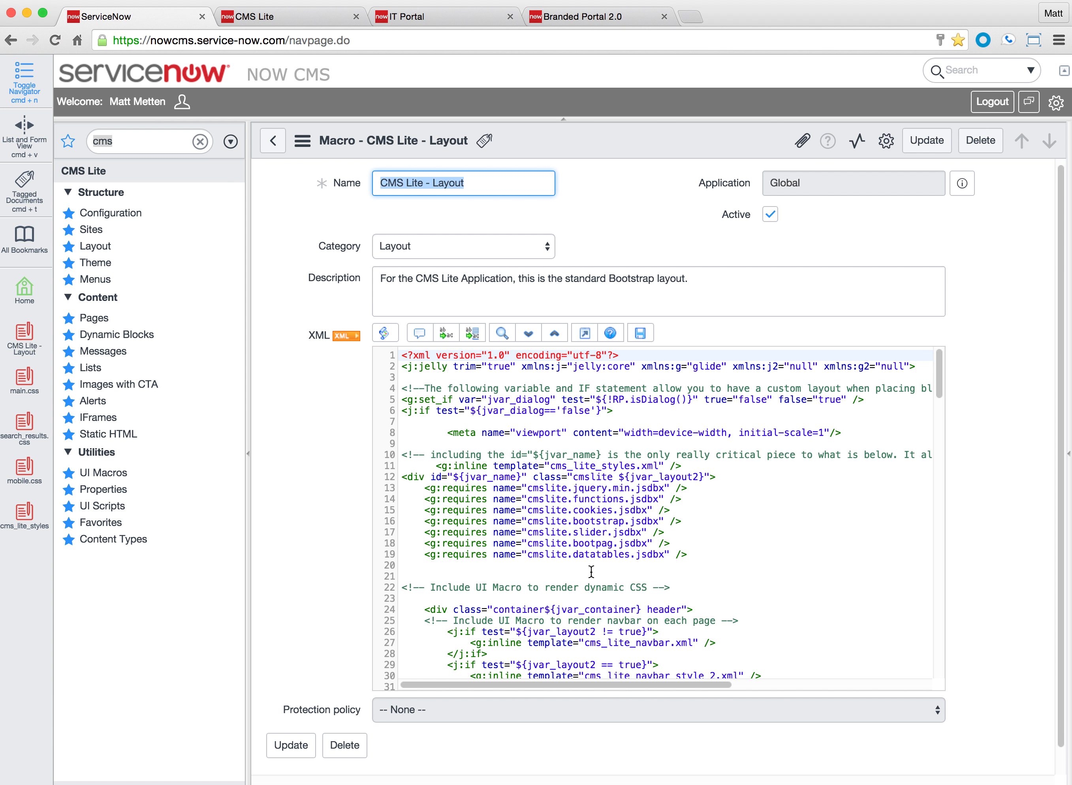
Step: Examine the layout macro's XML around the navbar includes and the content_block_programmatic reference on line 32
scroll(590, 572, down, 8)
scroll(592, 570, up, 2)
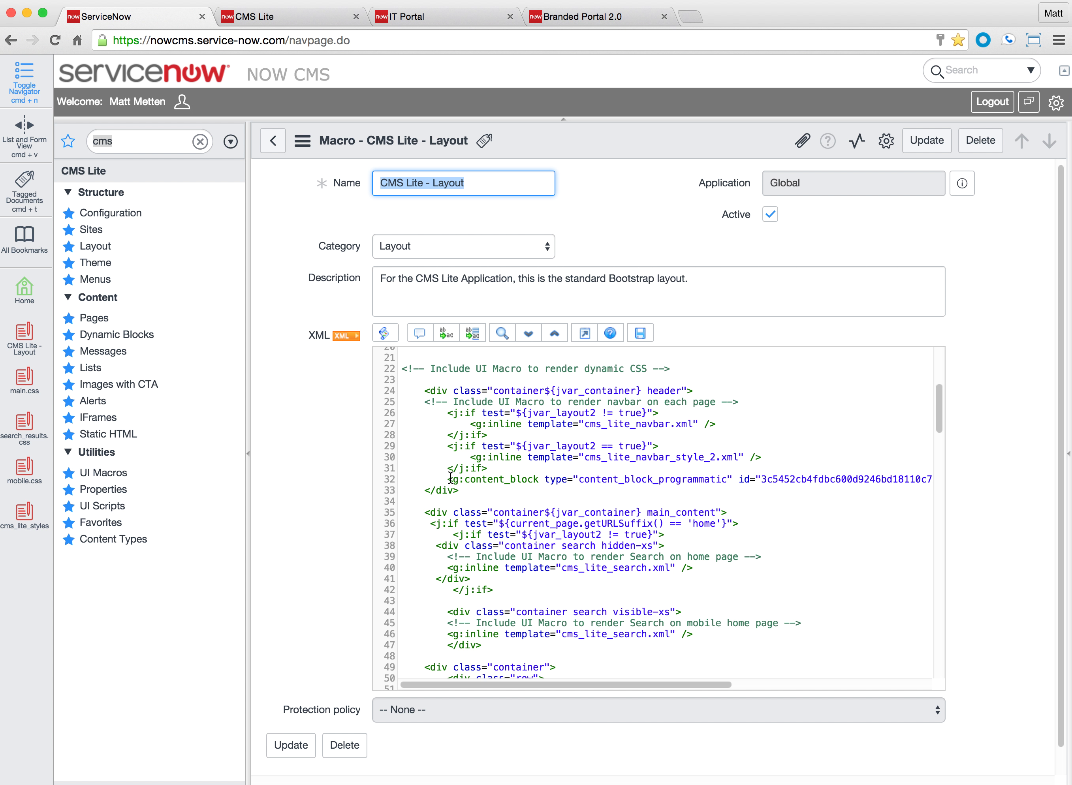
drag(449, 479, 860, 478)
click(537, 479)
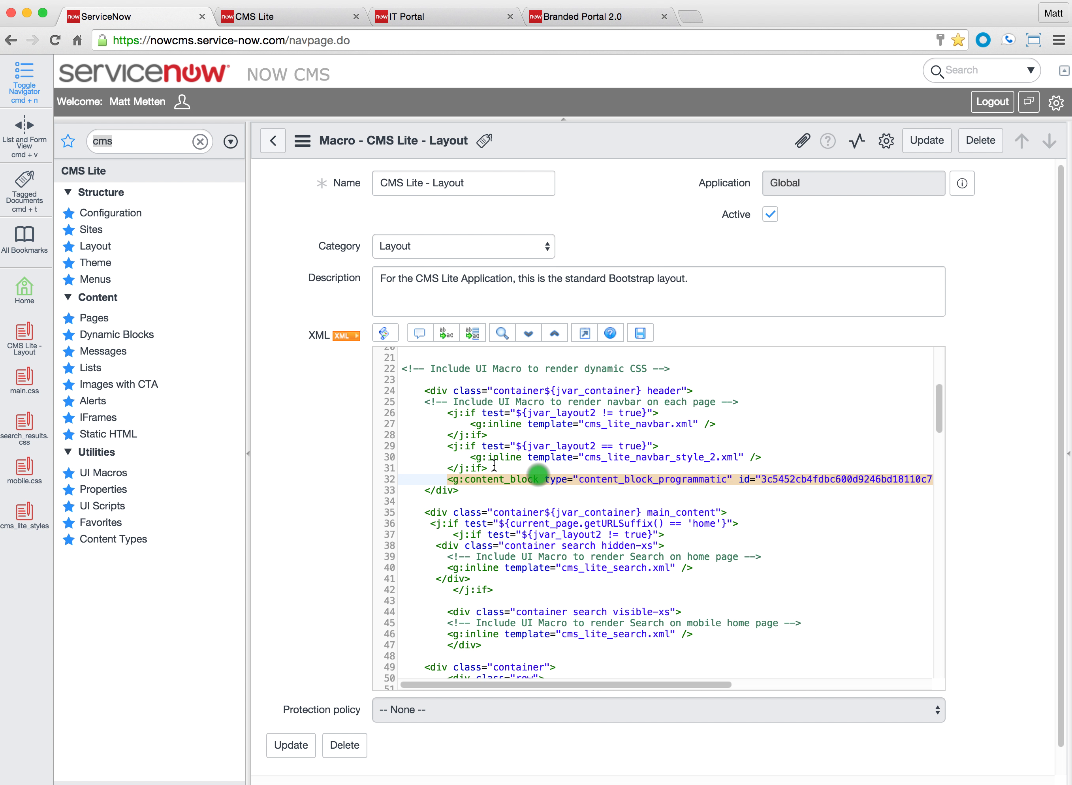
drag(493, 465, 446, 411)
click(528, 444)
double_click(499, 481)
click(601, 484)
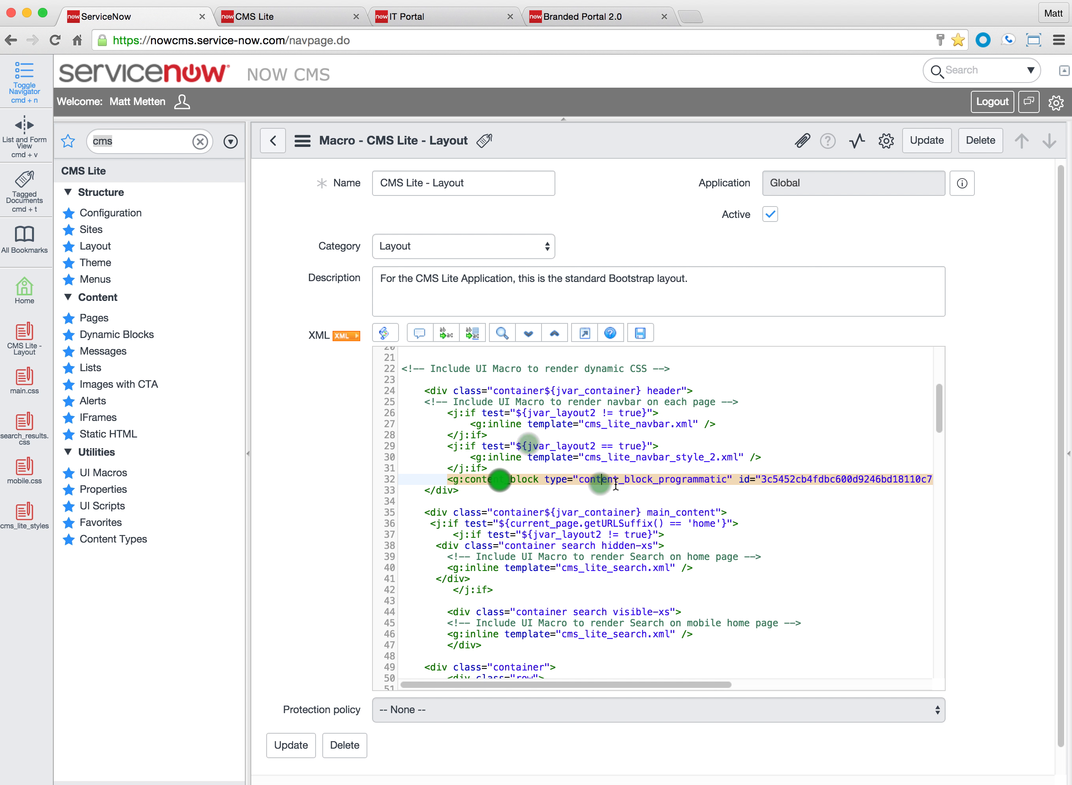
Step: Review the script of the CMS Lite - Alerts Block dynamic block and return to the Dynamic Content list
click(111, 333)
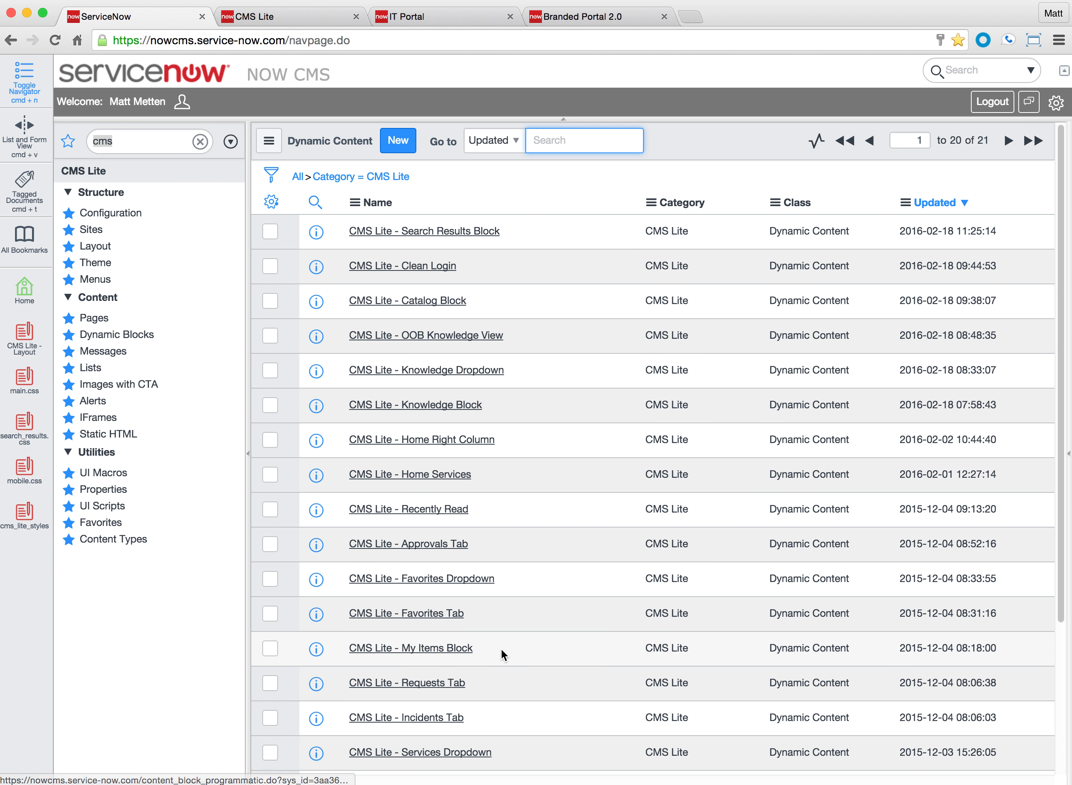
scroll(501, 653, down, 5)
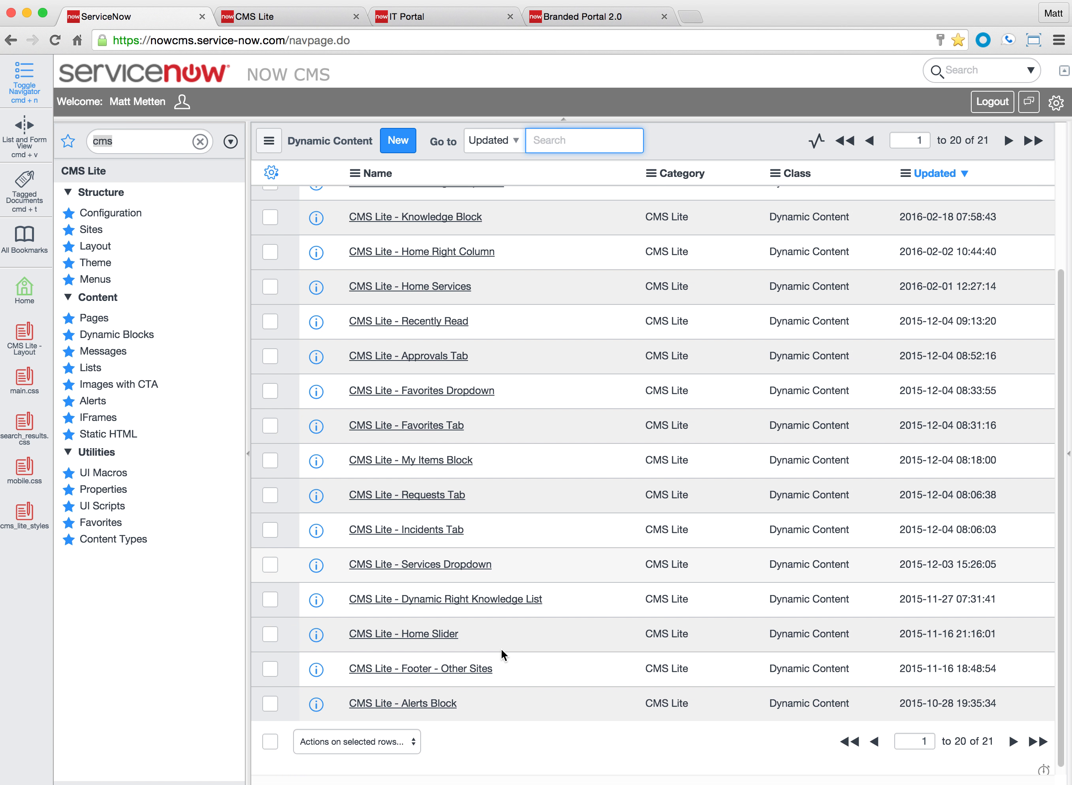
click(421, 696)
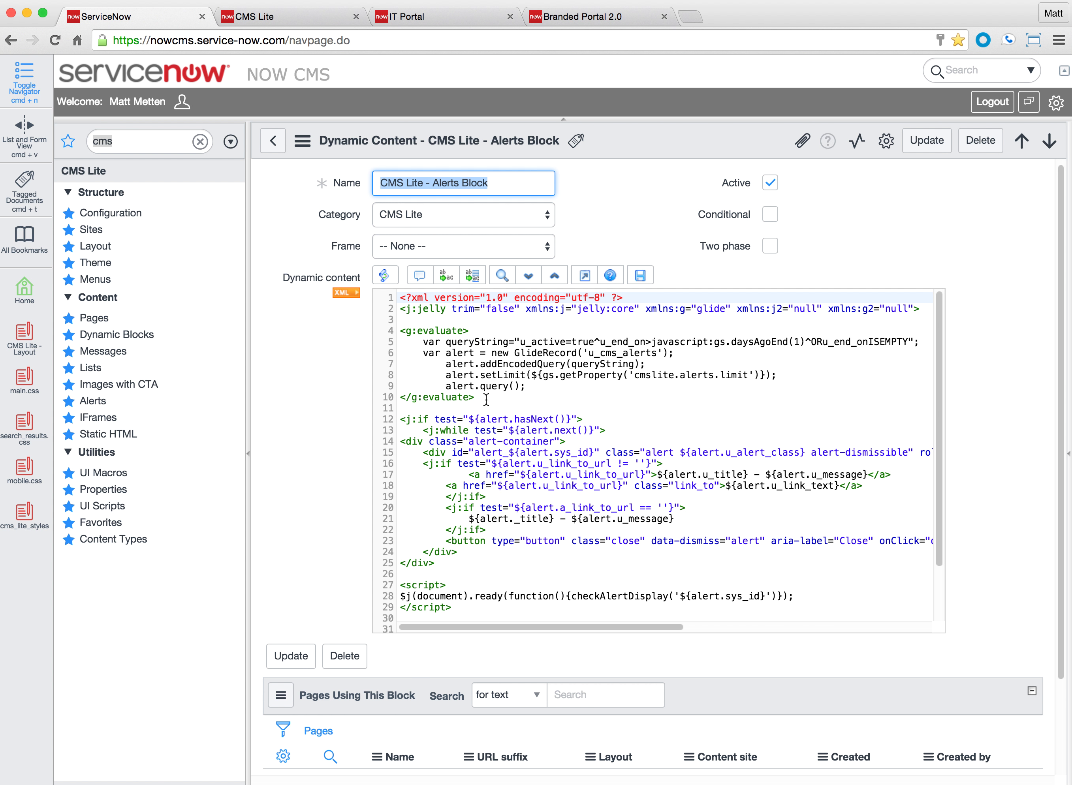
click(273, 141)
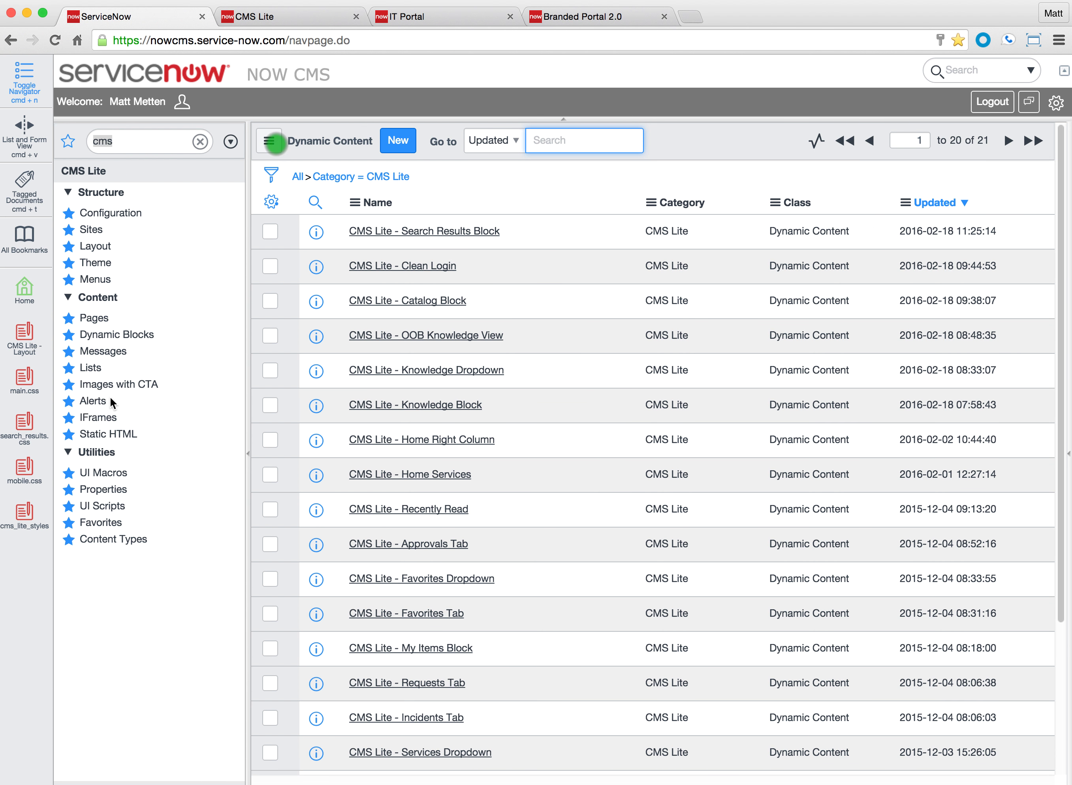
click(99, 402)
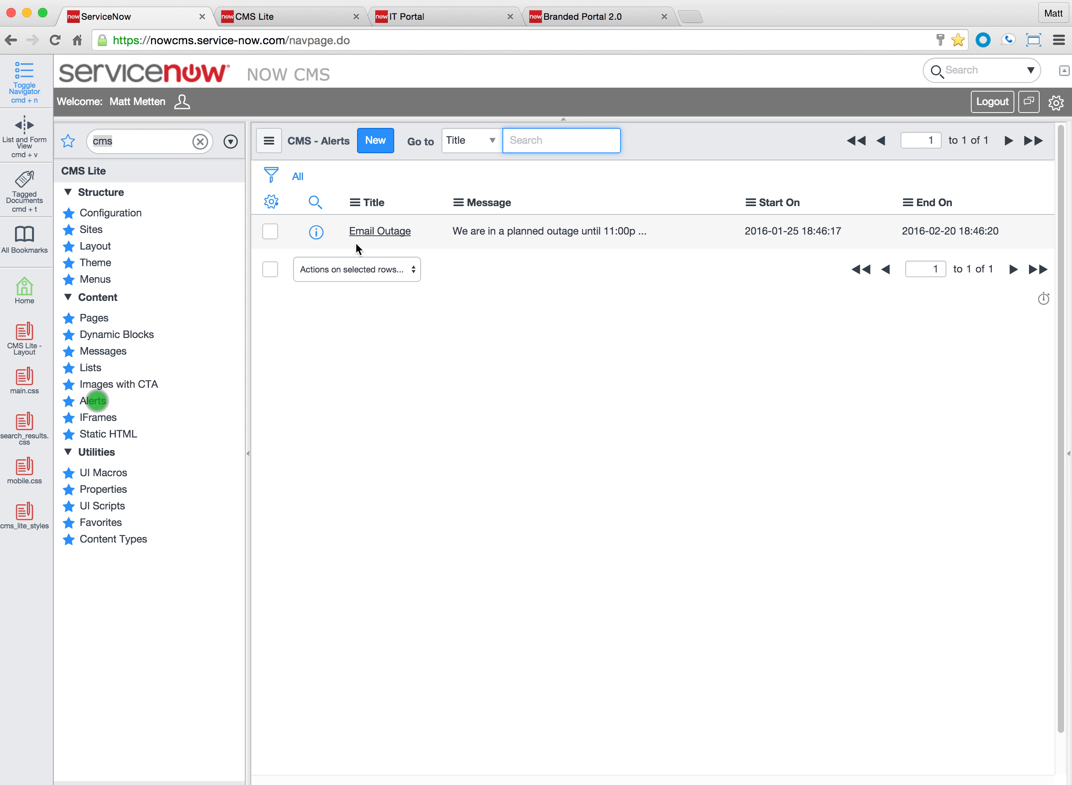
click(369, 232)
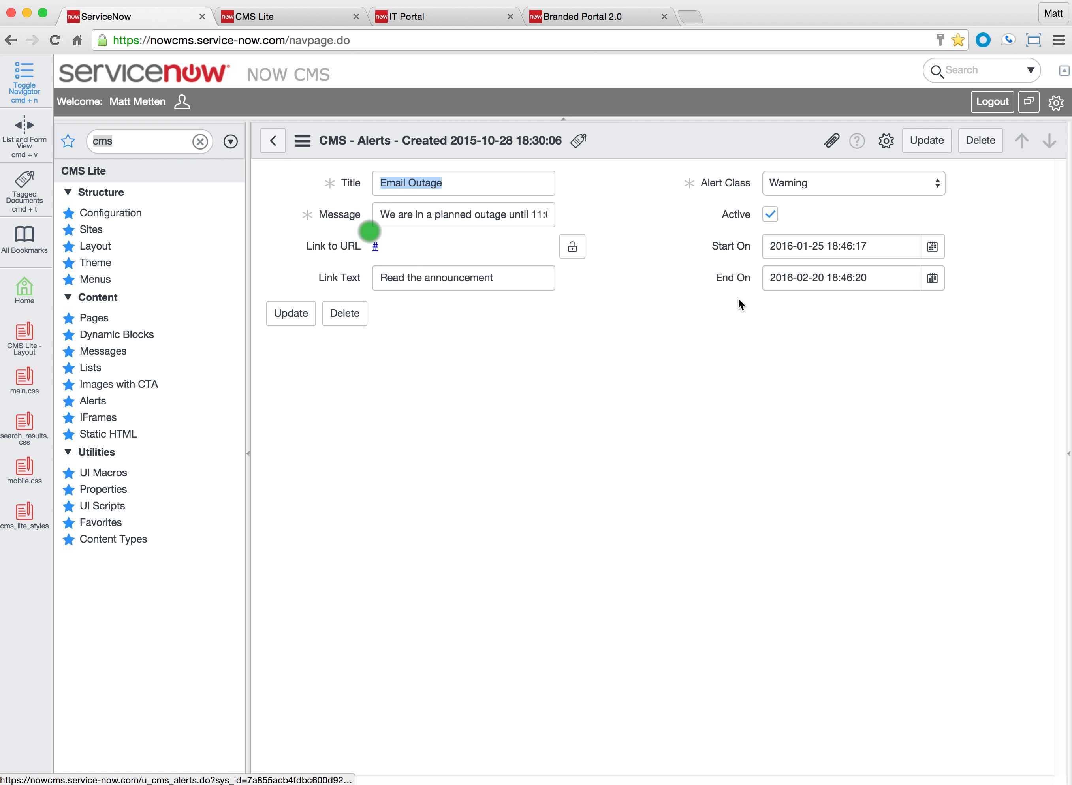
click(922, 276)
click(788, 362)
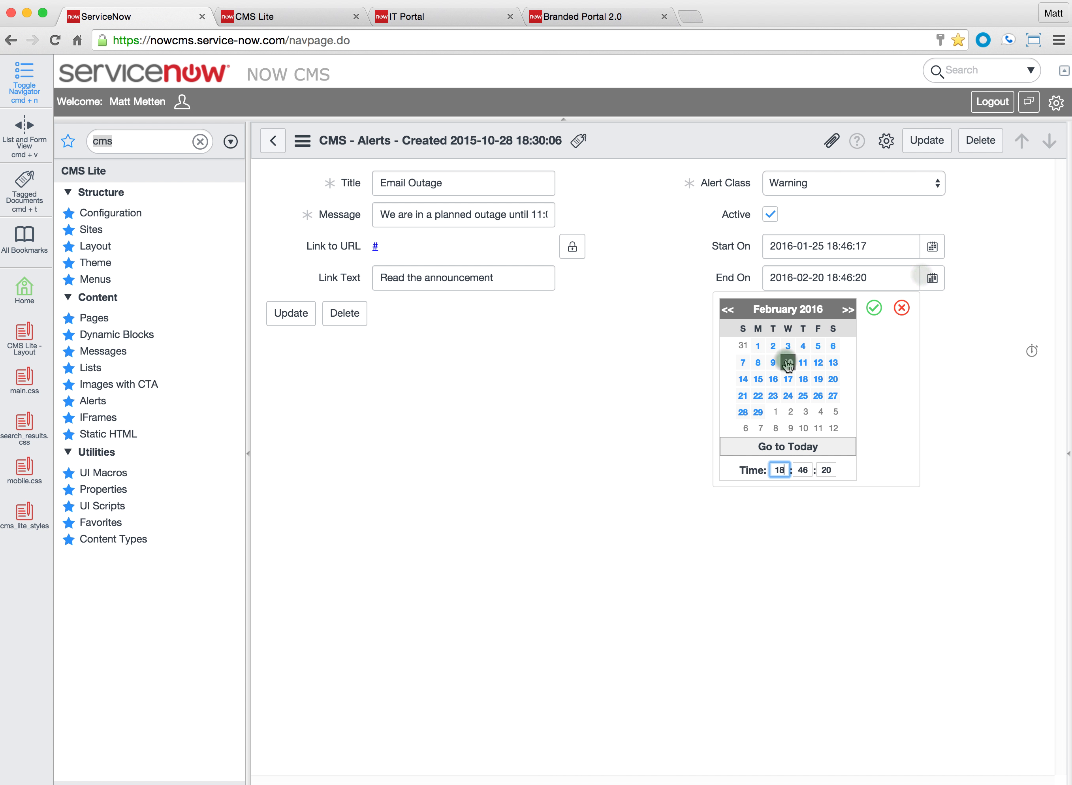
click(873, 307)
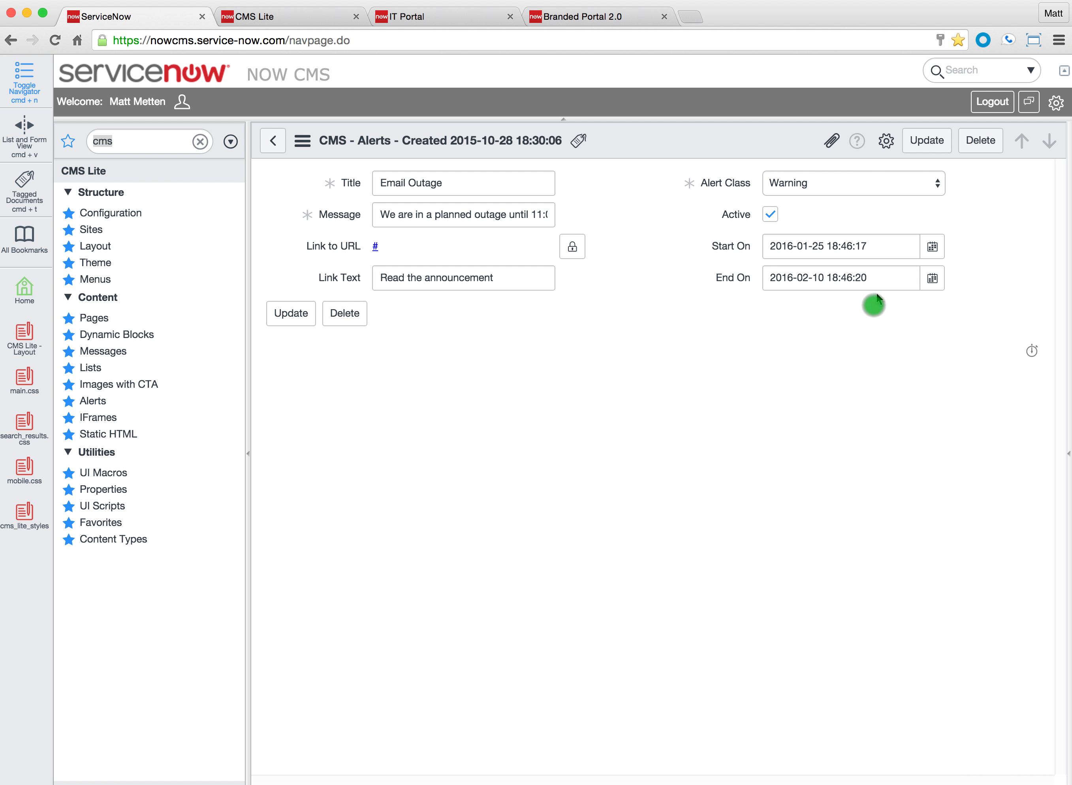
click(914, 152)
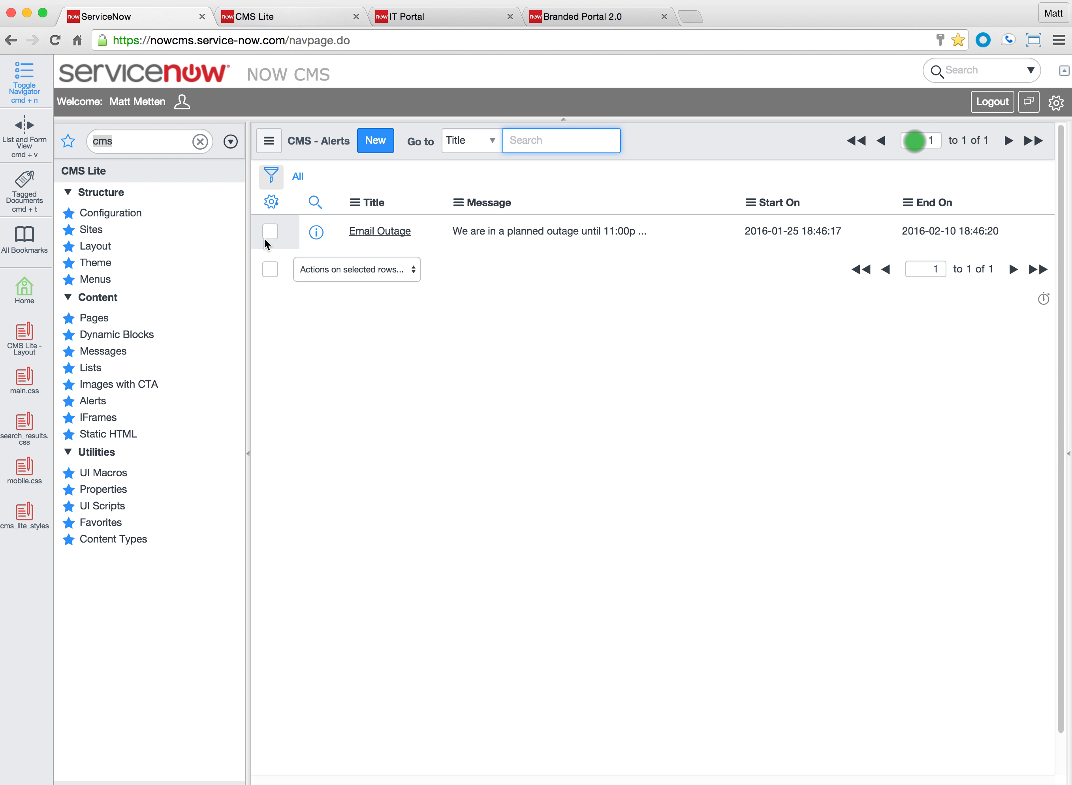
Step: List the CMS Lite IFrames, view the Live Feed page on the My Service Desk portal and return to ServiceNow
click(92, 418)
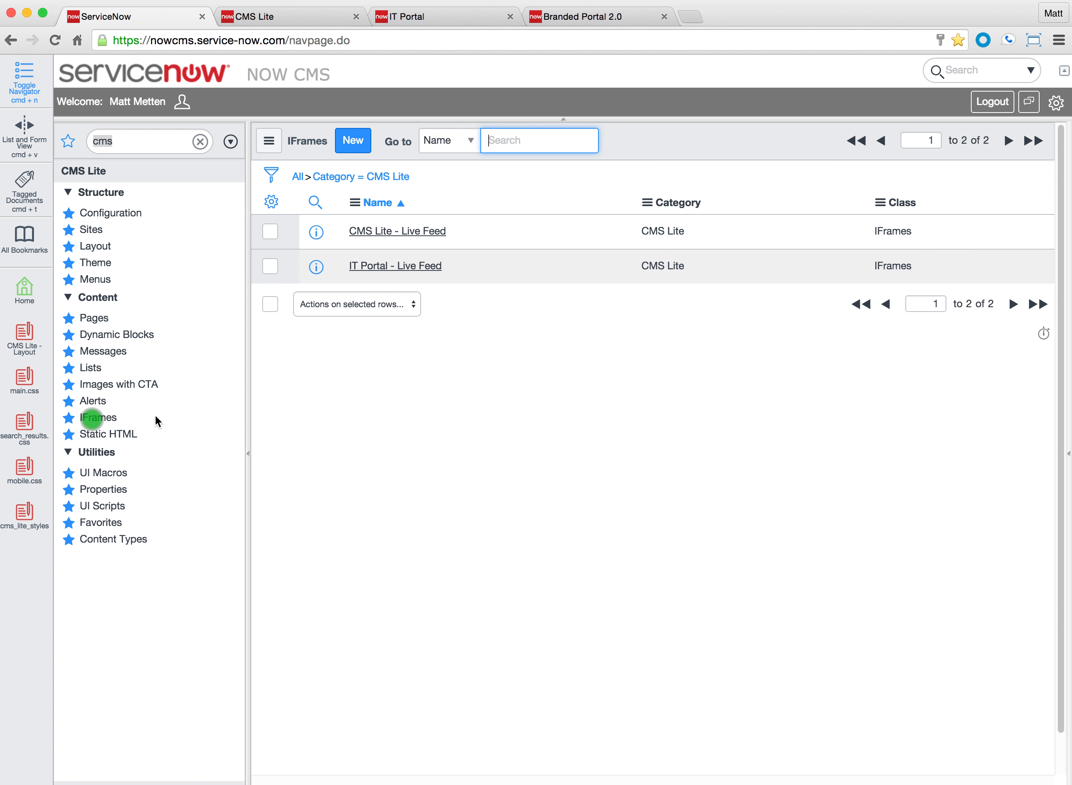
click(297, 16)
click(555, 83)
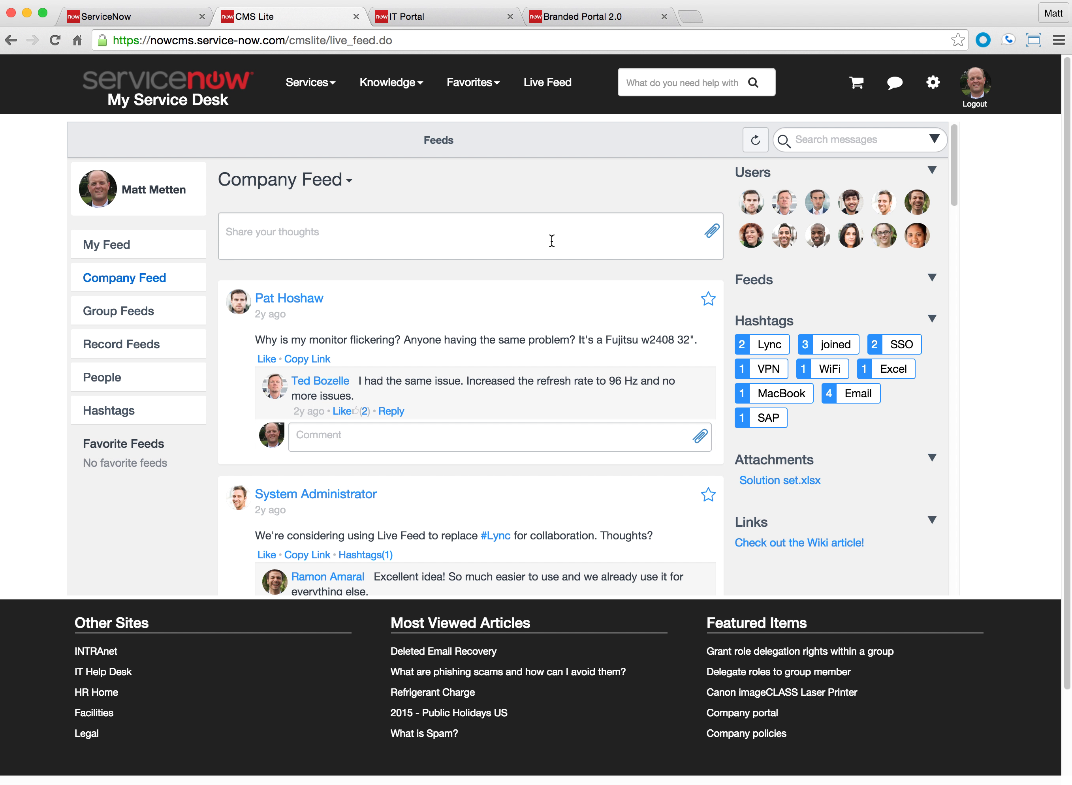
click(148, 17)
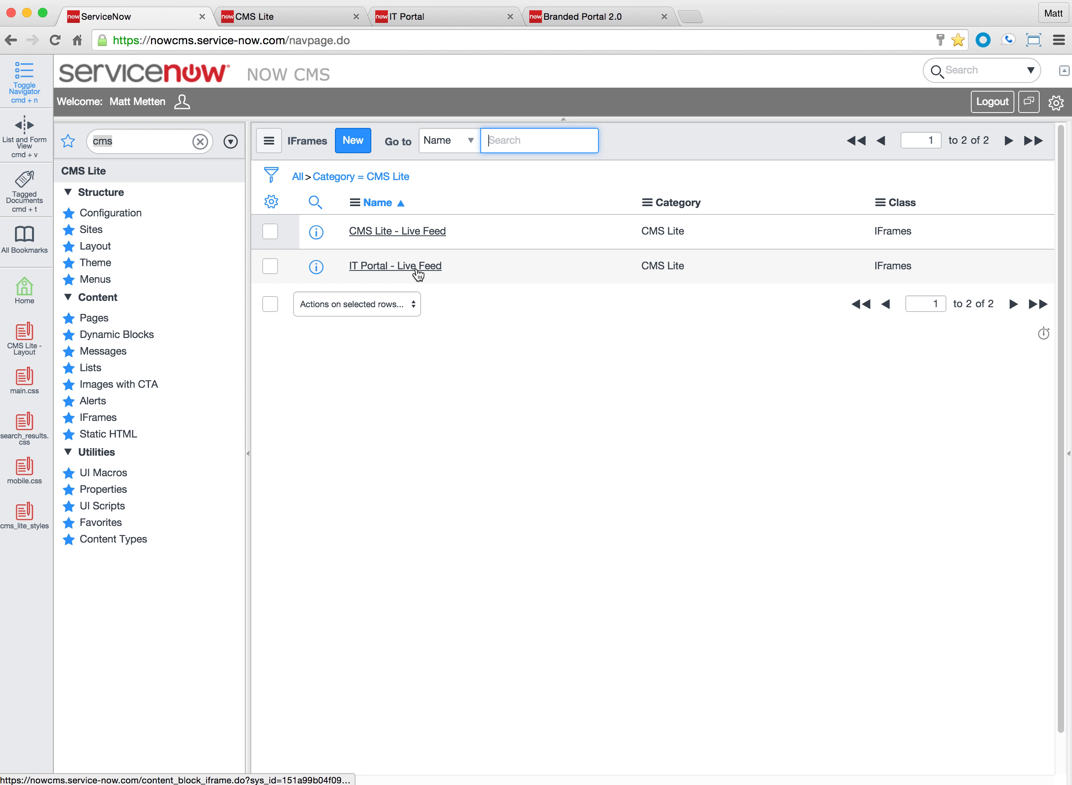
Step: List the CMS Lite Static HTML content, view the My Service Desk home page and return to ServiceNow
click(109, 434)
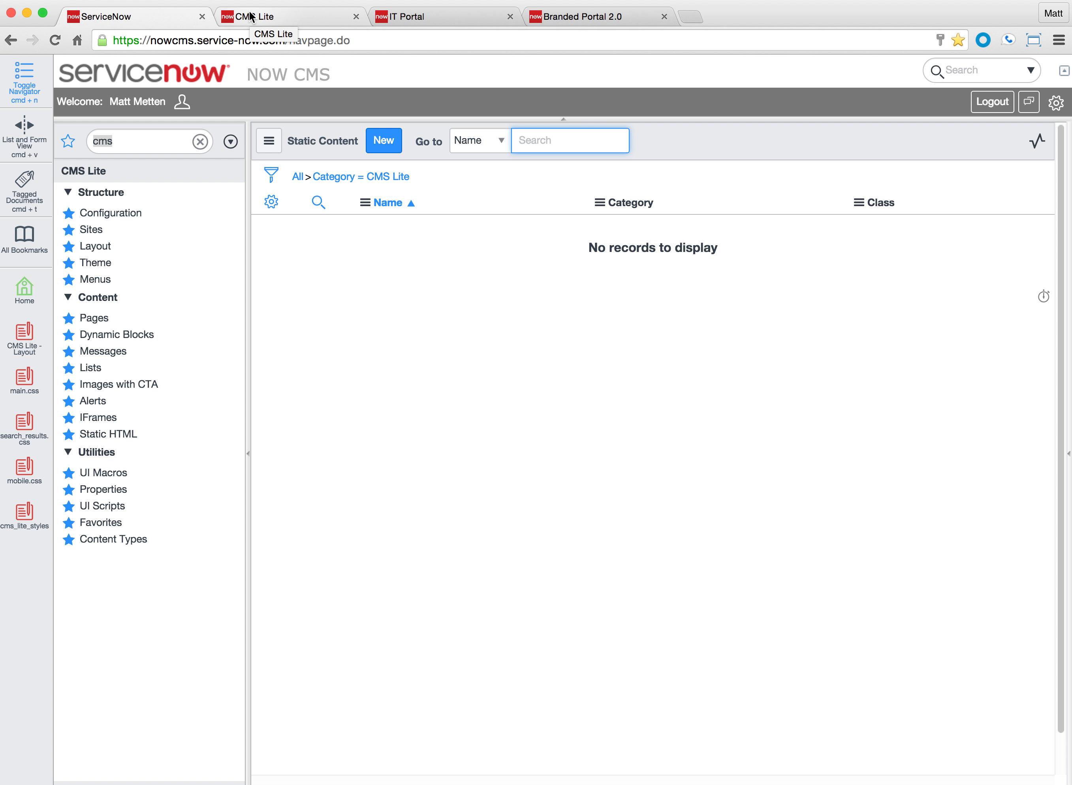
click(251, 16)
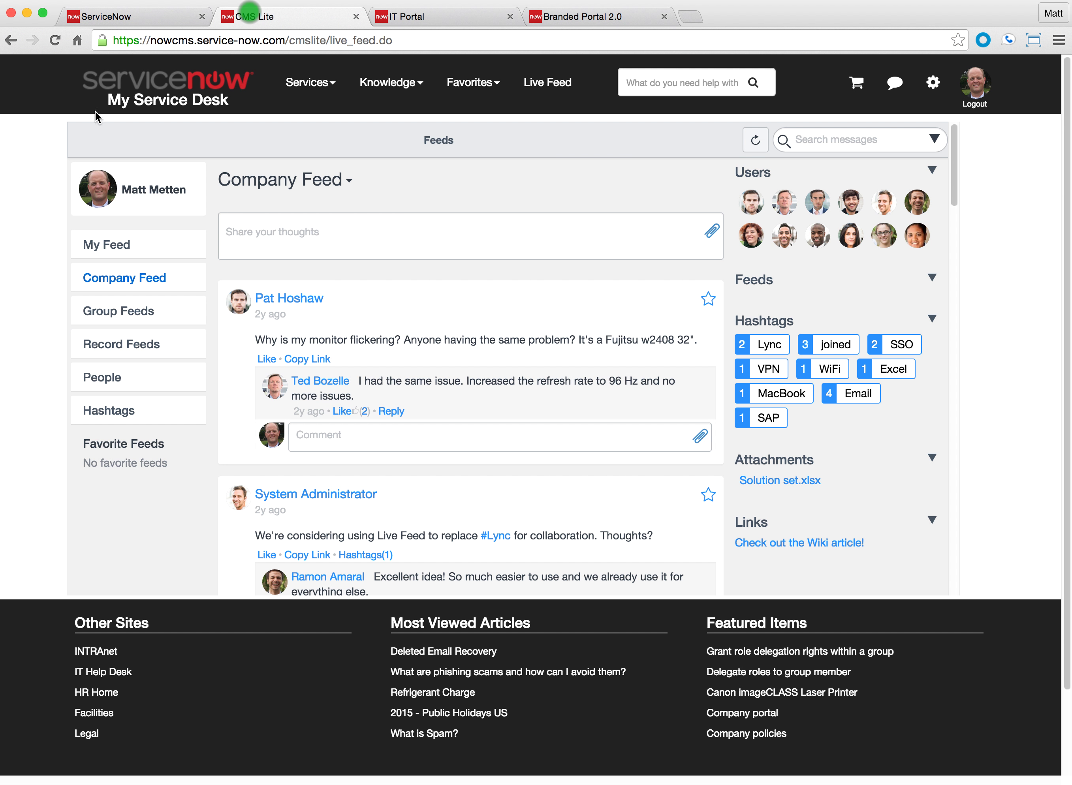
click(156, 82)
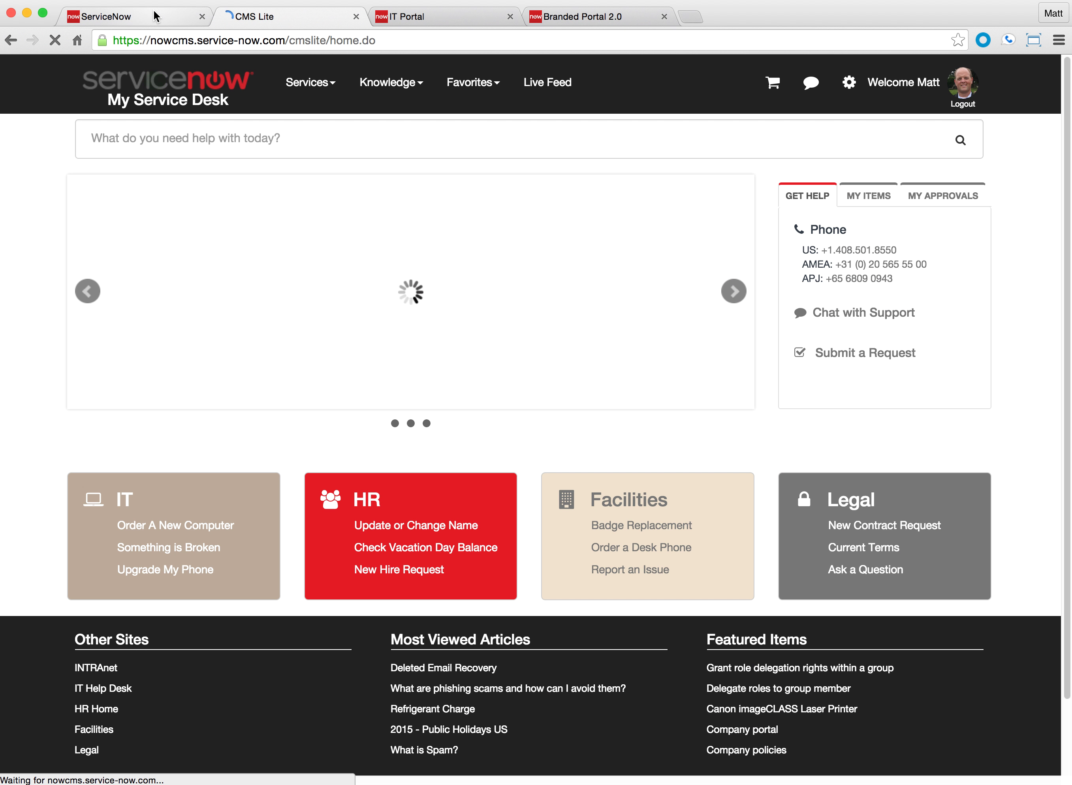
click(135, 19)
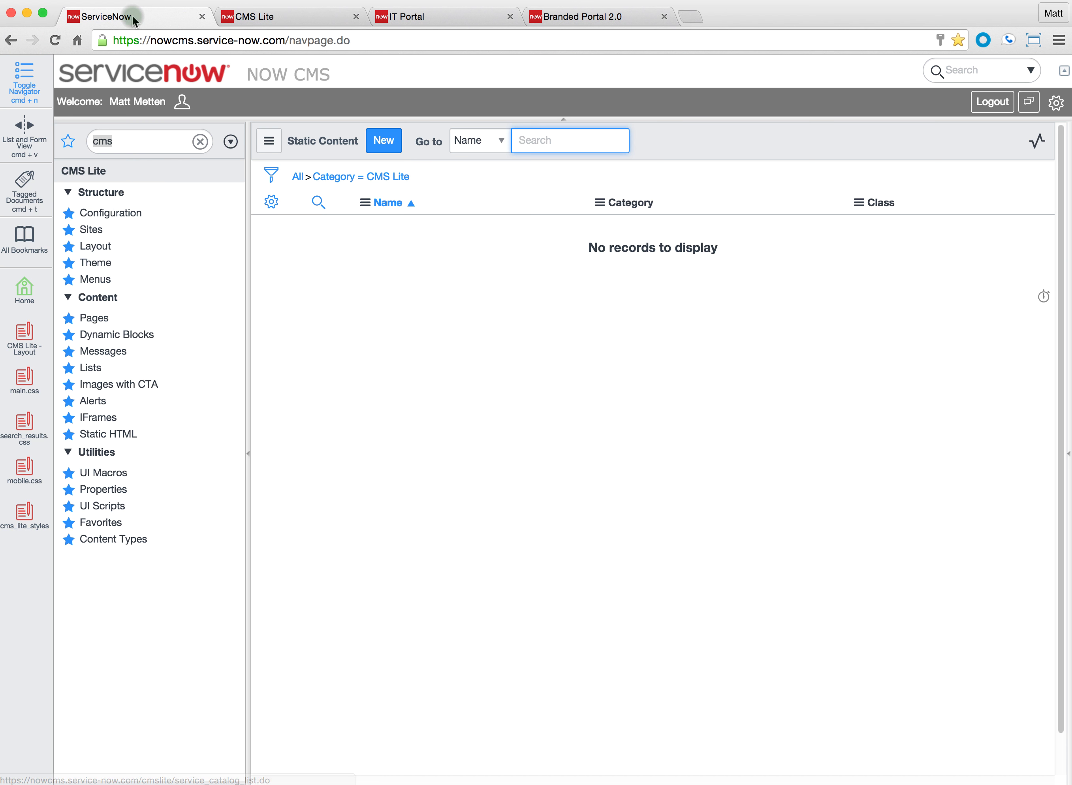